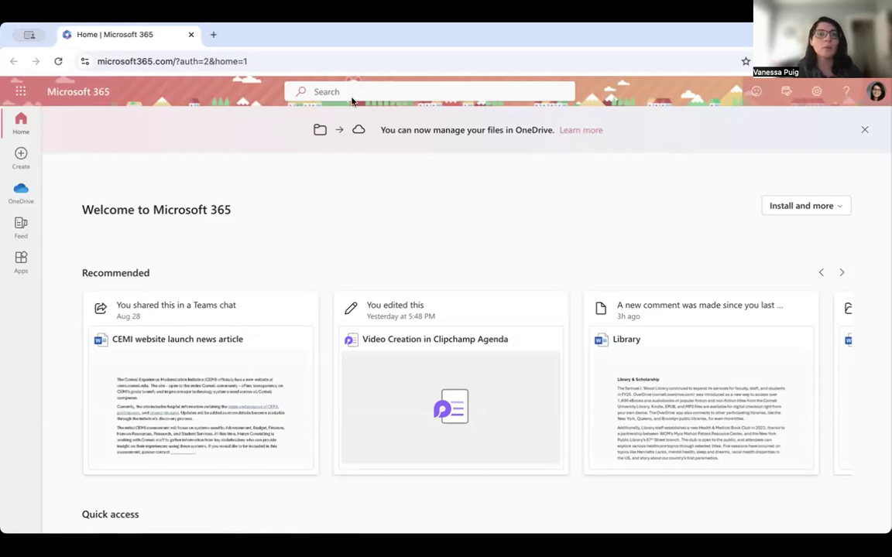
Search Microsoft 365 for "clipchamp" and open the Clipchamp app
{"action": "left_click", "coordinate": [22, 94]}
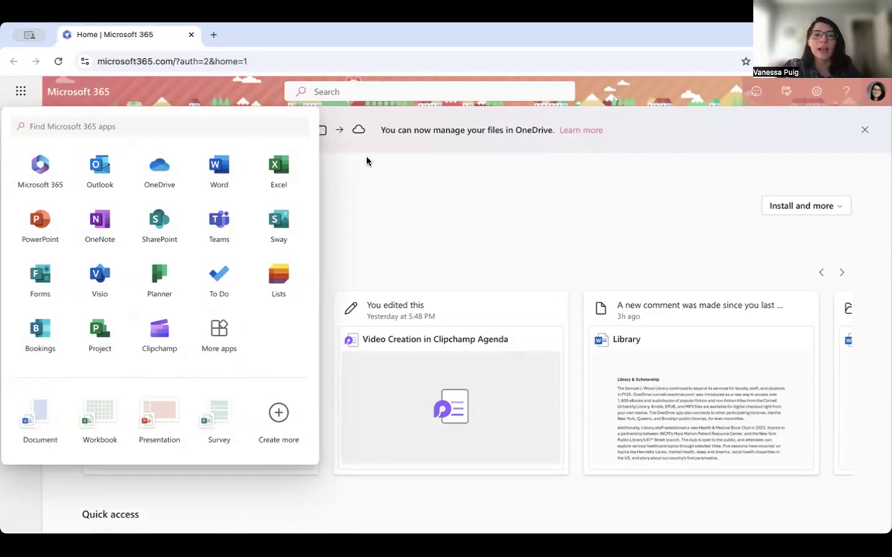
{"action": "left_click", "coordinate": [339, 91]}
{"action": "type", "text": "clipchamp"}
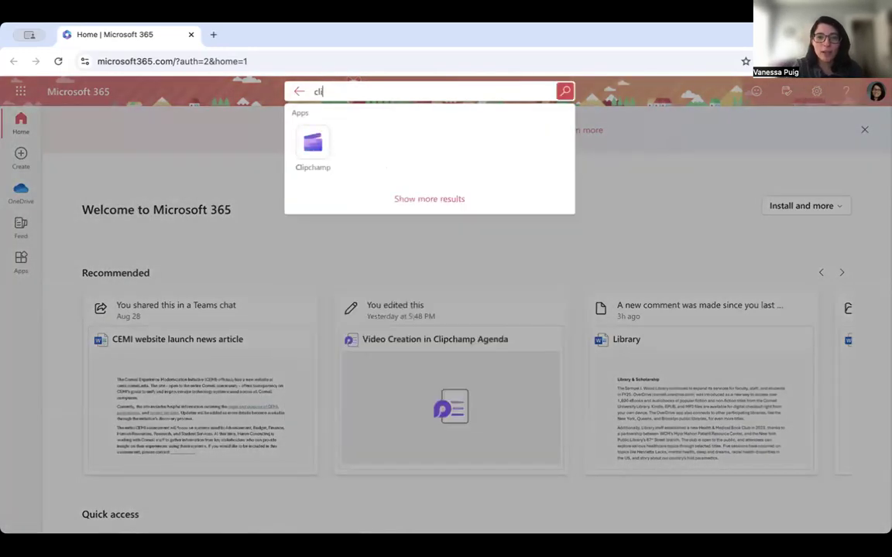
{"action": "left_click", "coordinate": [315, 148]}
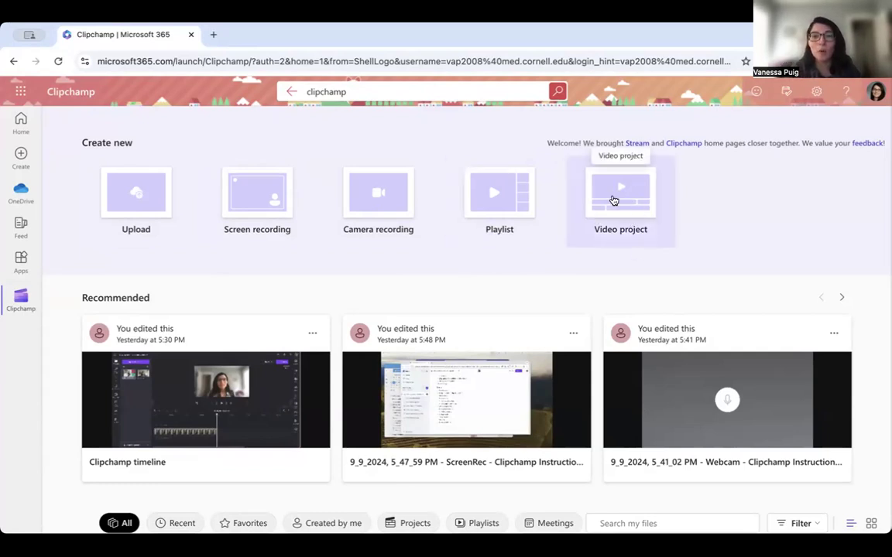
Create a new video project from the Clipchamp home page
{"action": "scroll", "coordinate": [218, 411], "scroll_direction": "down", "scroll_amount": 1}
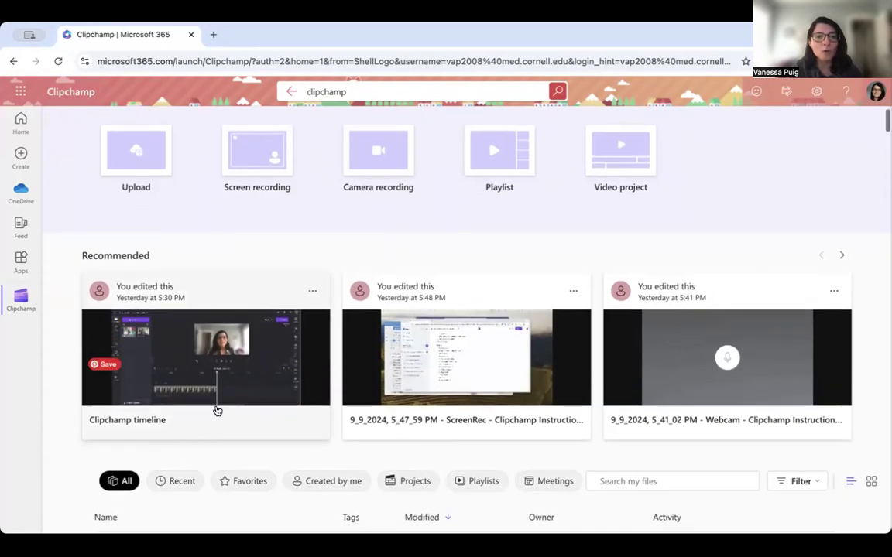
{"action": "scroll", "coordinate": [217, 411], "scroll_direction": "down", "scroll_amount": 2}
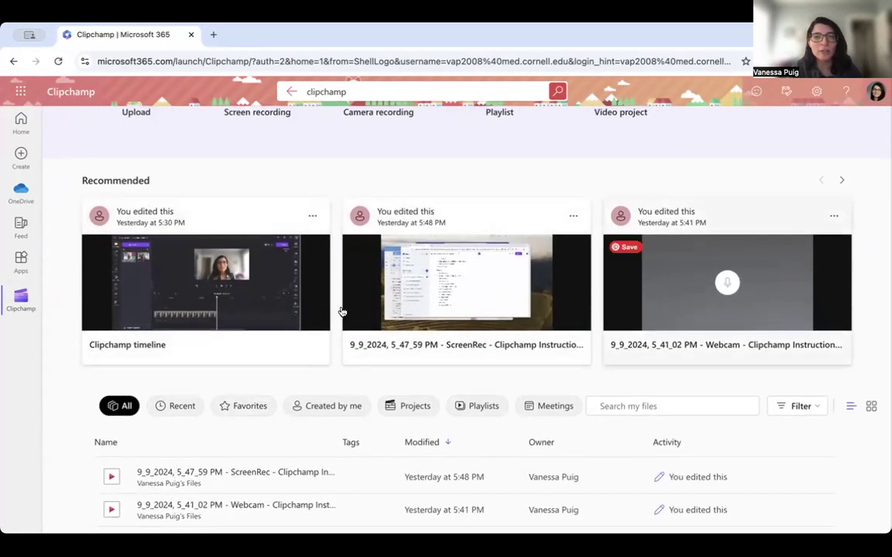
{"action": "scroll", "coordinate": [175, 300], "scroll_direction": "down", "scroll_amount": 5}
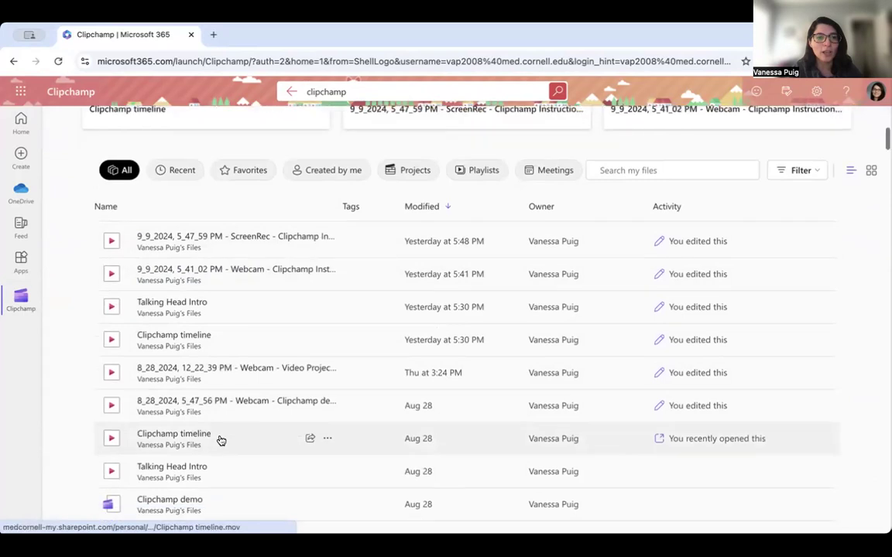
{"action": "scroll", "coordinate": [221, 440], "scroll_direction": "down", "scroll_amount": 6}
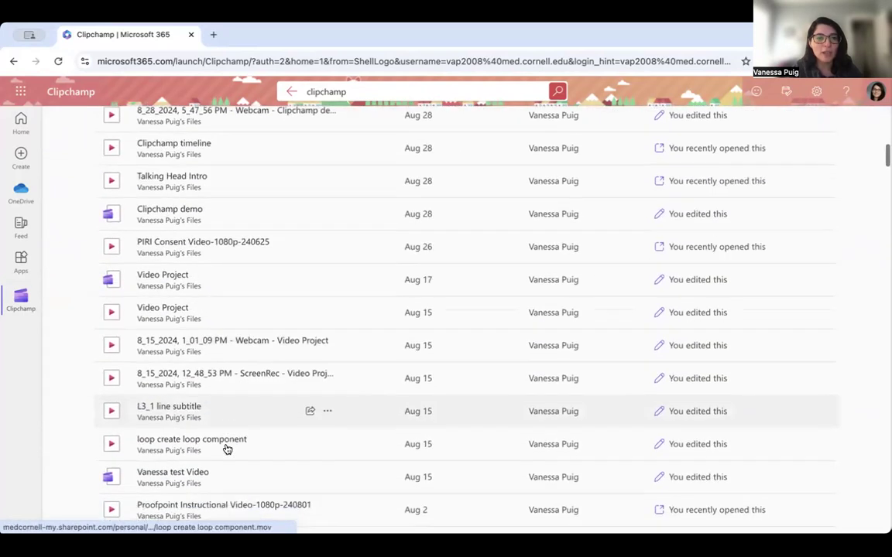
{"action": "scroll", "coordinate": [226, 449], "scroll_direction": "up", "scroll_amount": 10}
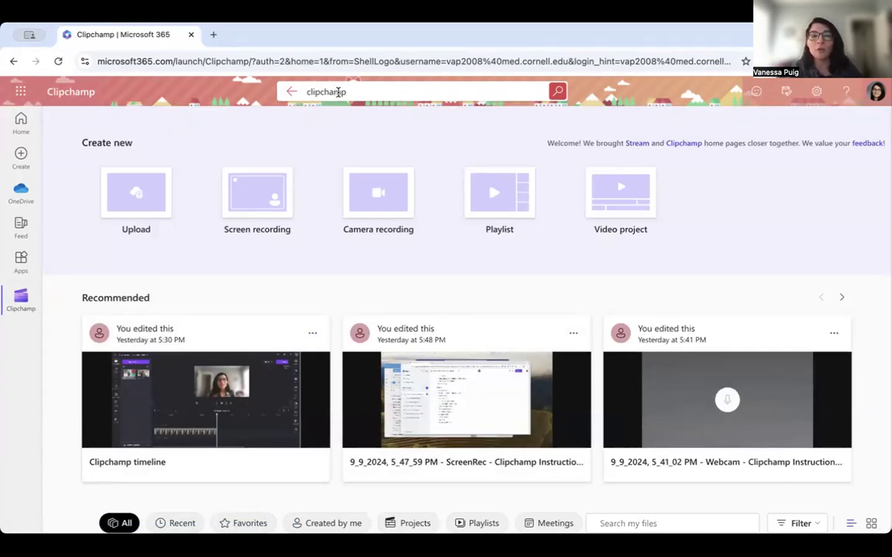
{"action": "left_click", "coordinate": [618, 206]}
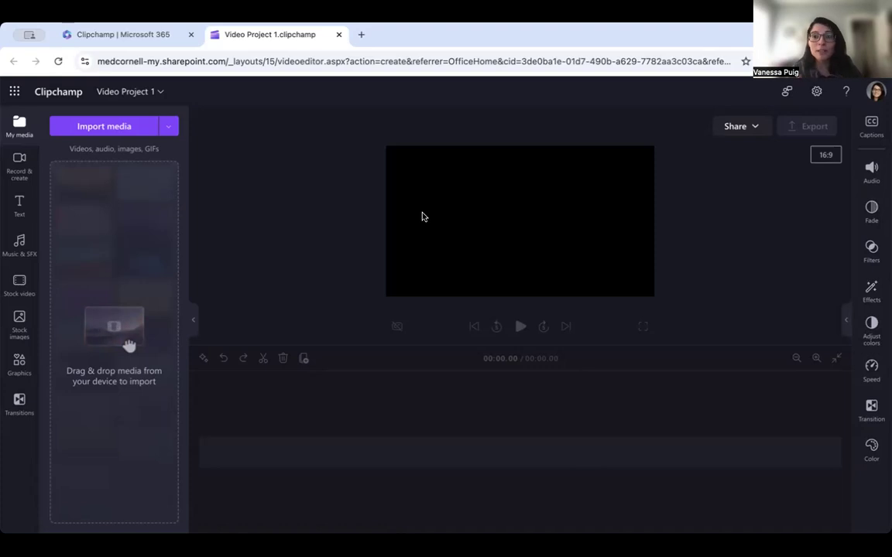
Rename the video project as "Clipchamp Tech Tuesday"
{"action": "left_click", "coordinate": [124, 92]}
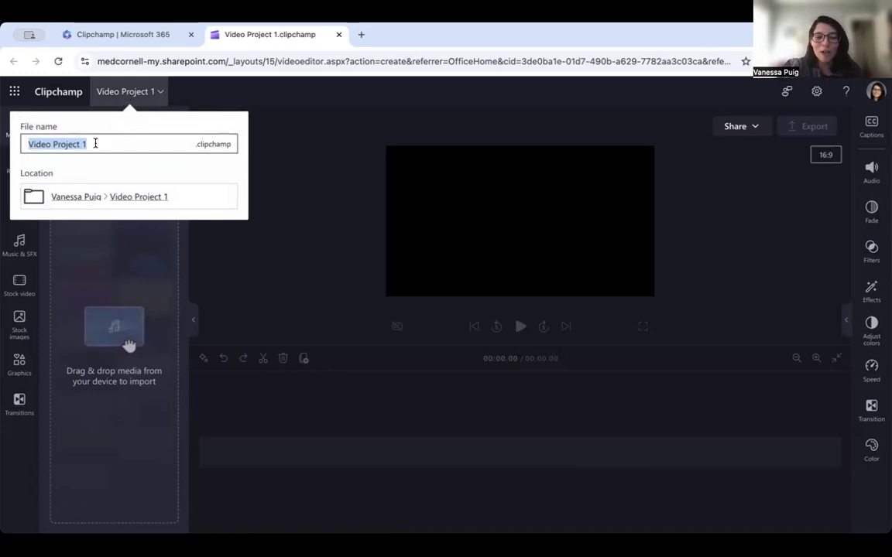
{"action": "type", "text": "Clipchamp"}
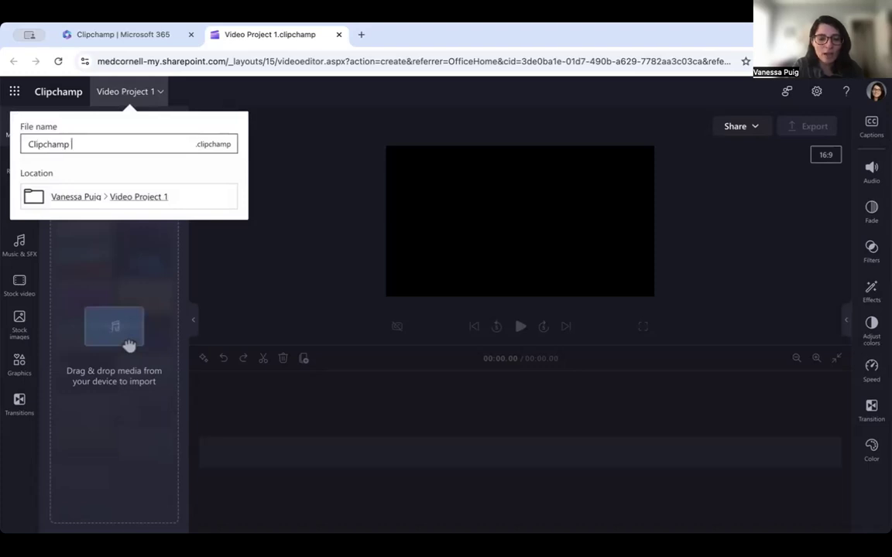
{"action": "type", "text": " Tech Tuesday"}
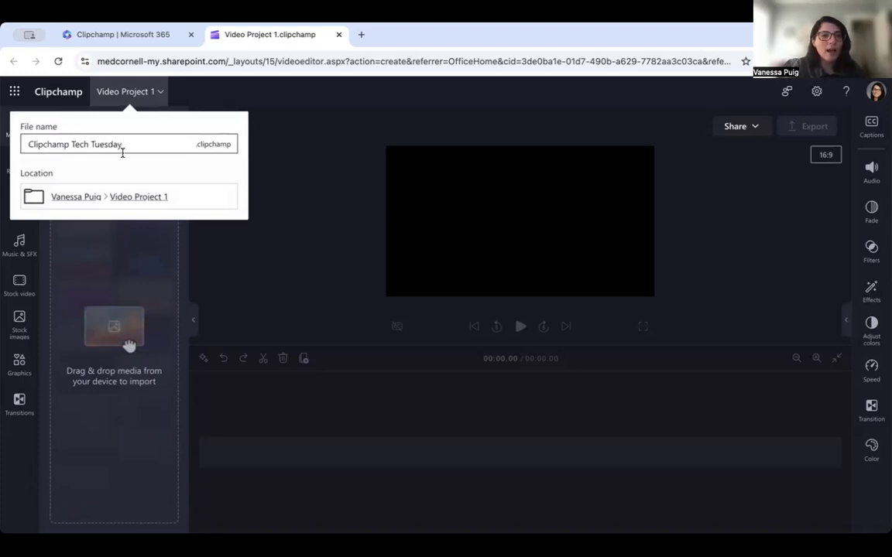
{"action": "left_click", "coordinate": [205, 97]}
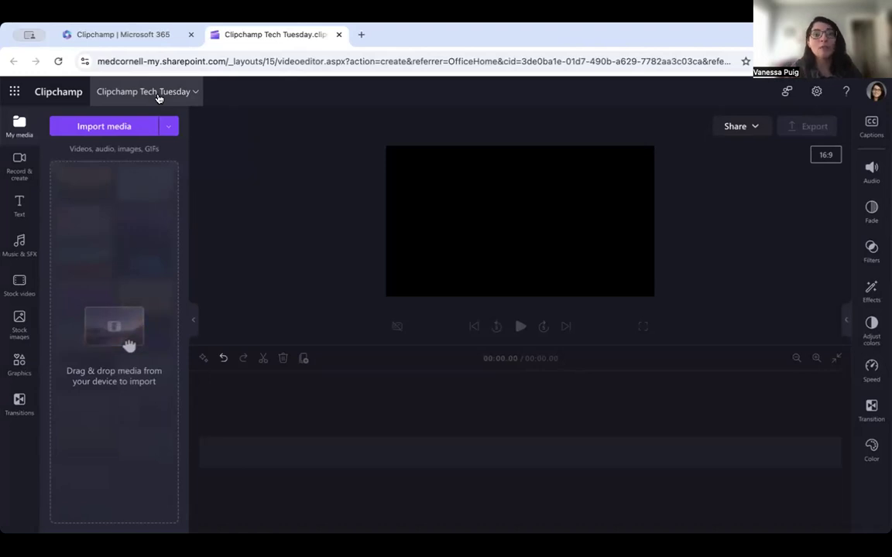
Review the available aspect ratios, from 9:16 to 21:9, and keep the project at 16:9
{"action": "left_click", "coordinate": [827, 156]}
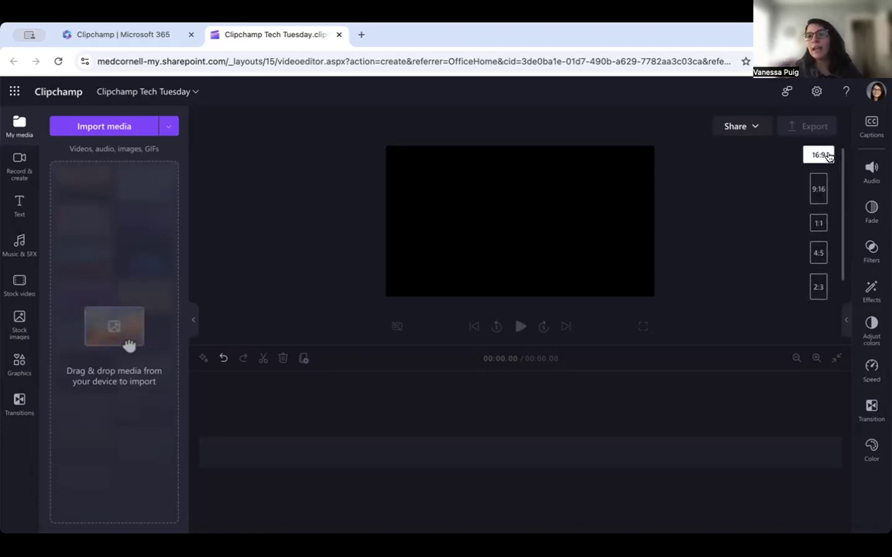
{"action": "scroll", "coordinate": [823, 232], "scroll_direction": "down", "scroll_amount": 1}
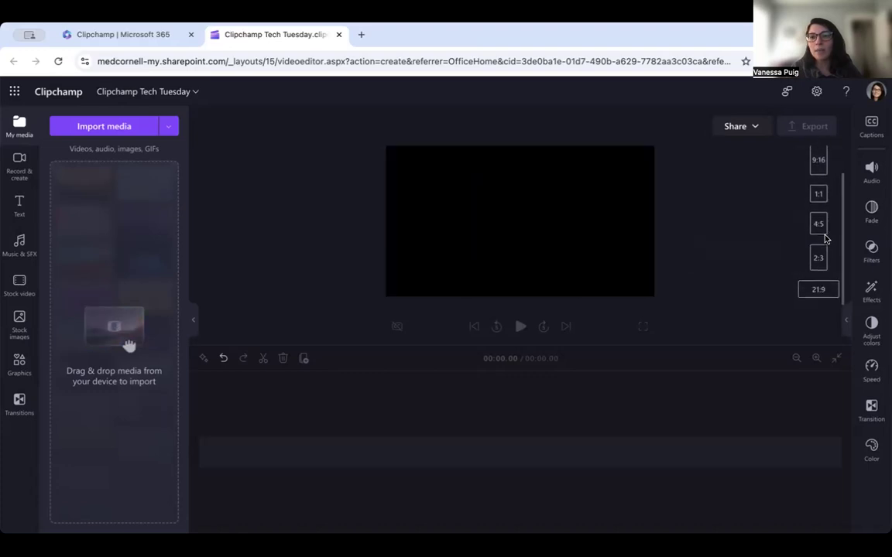
{"action": "scroll", "coordinate": [819, 198], "scroll_direction": "up", "scroll_amount": 1}
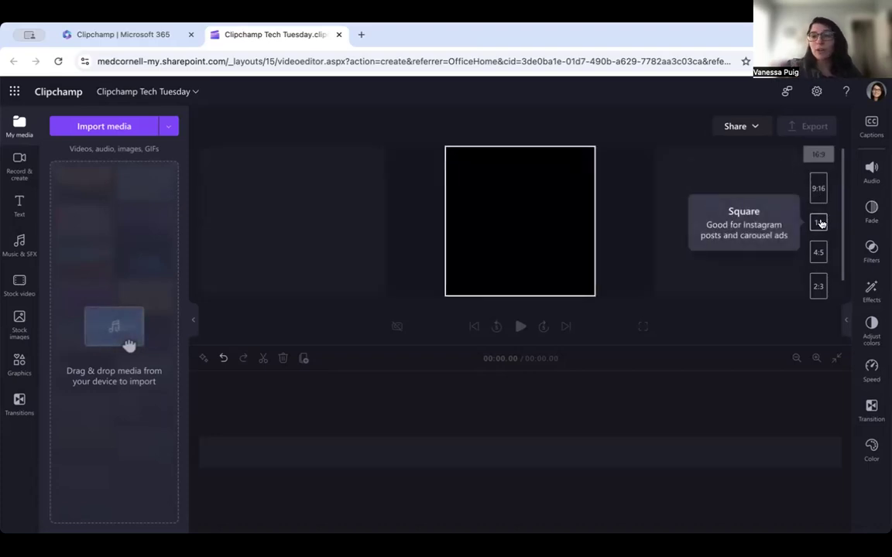
{"action": "scroll", "coordinate": [821, 224], "scroll_direction": "down", "scroll_amount": 1}
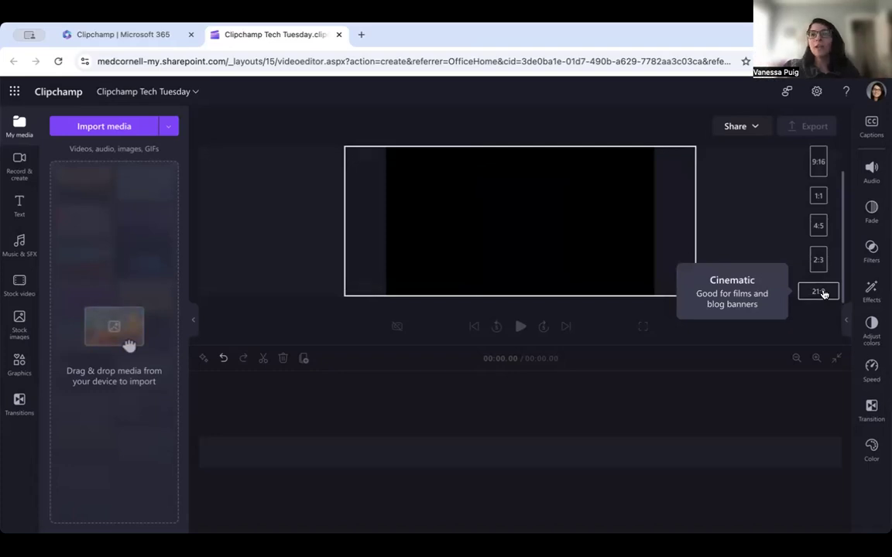
{"action": "scroll", "coordinate": [818, 232], "scroll_direction": "up", "scroll_amount": 1}
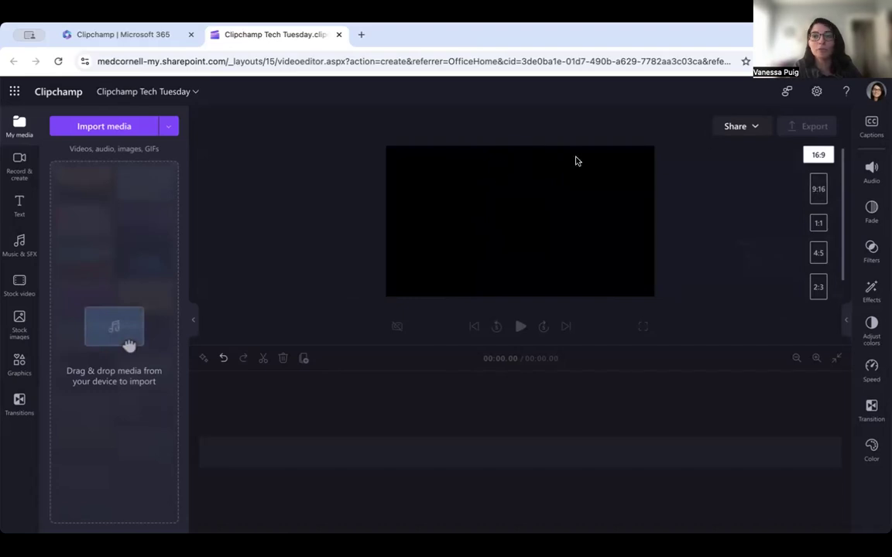
{"action": "left_click", "coordinate": [825, 157]}
{"action": "left_click", "coordinate": [825, 157]}
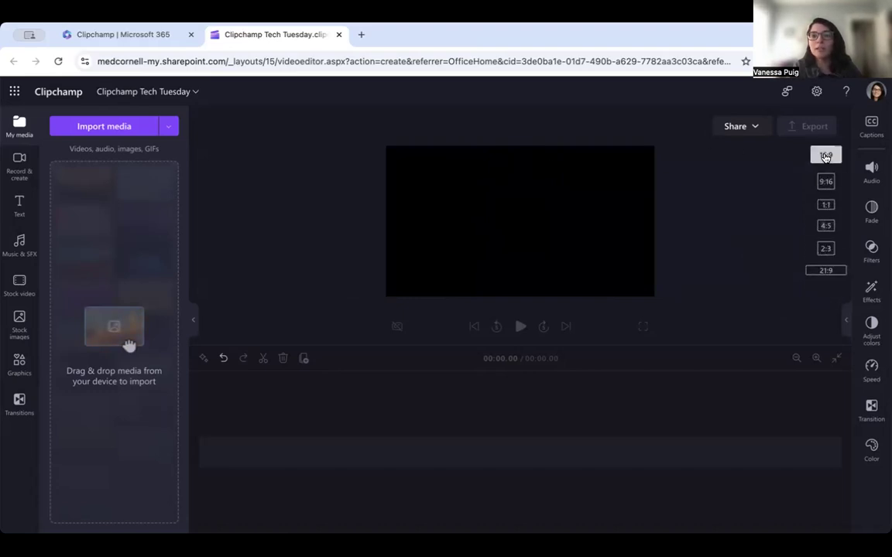
{"action": "left_click", "coordinate": [825, 158]}
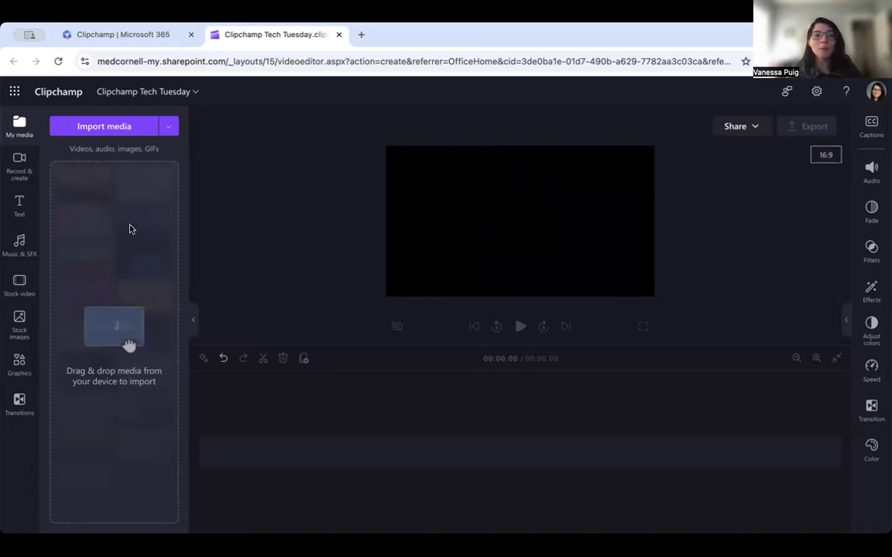
Import Clipchamp timeline.mov and Talking Head Intro.webm from the OneDrive folder Tech Tuesdays > MS Clipchamp > Demo files
{"action": "left_click", "coordinate": [167, 132]}
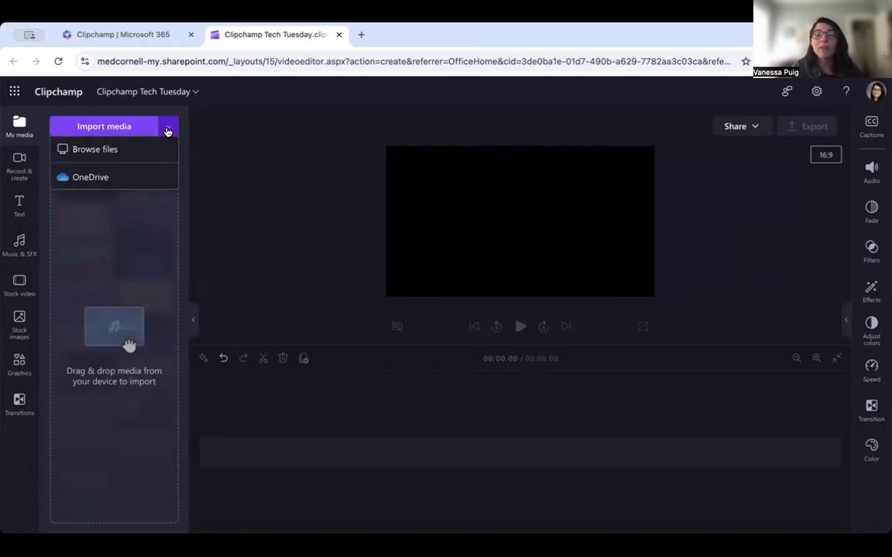
{"action": "left_click", "coordinate": [135, 179]}
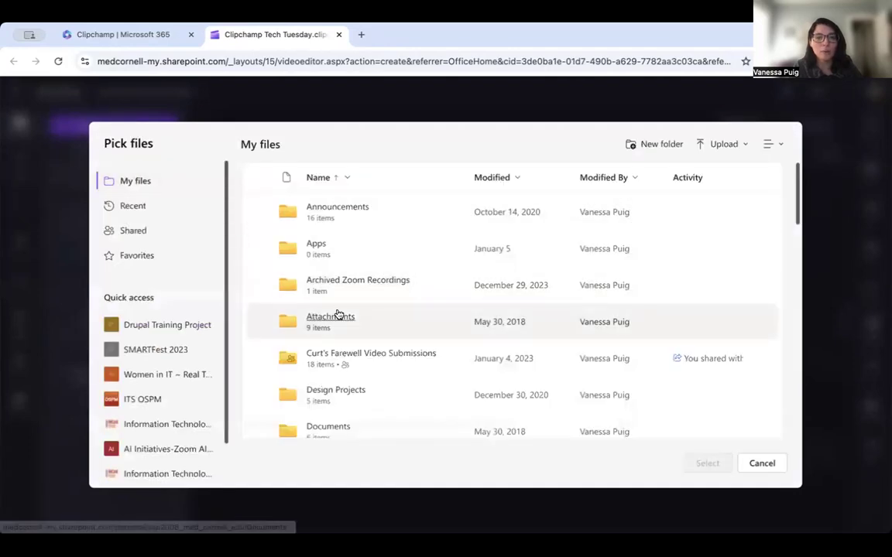
{"action": "scroll", "coordinate": [337, 314], "scroll_direction": "down", "scroll_amount": 7}
{"action": "scroll", "coordinate": [336, 313], "scroll_direction": "down", "scroll_amount": 3}
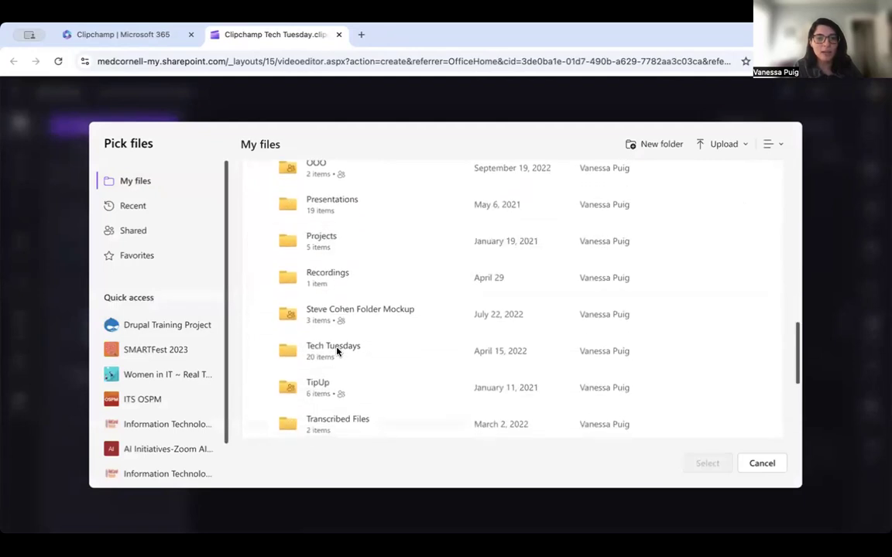
{"action": "left_click", "coordinate": [337, 348]}
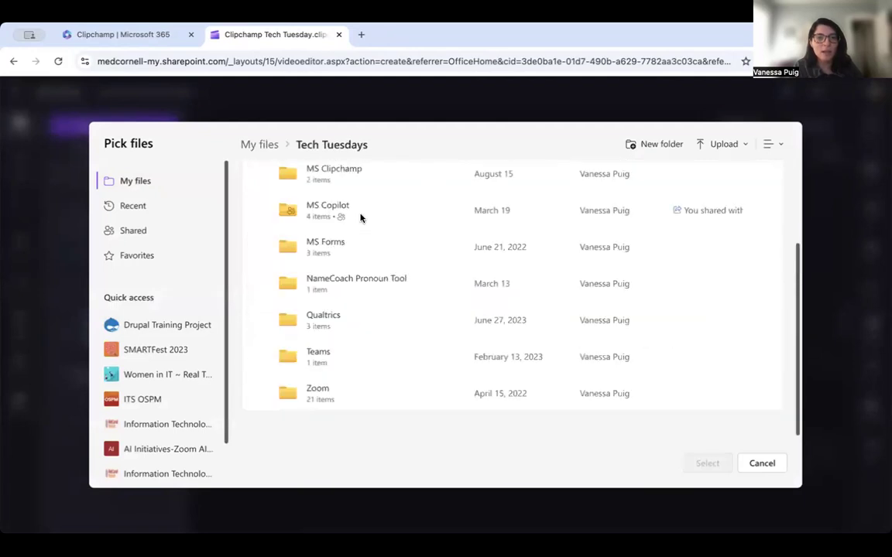
{"action": "left_click", "coordinate": [345, 170]}
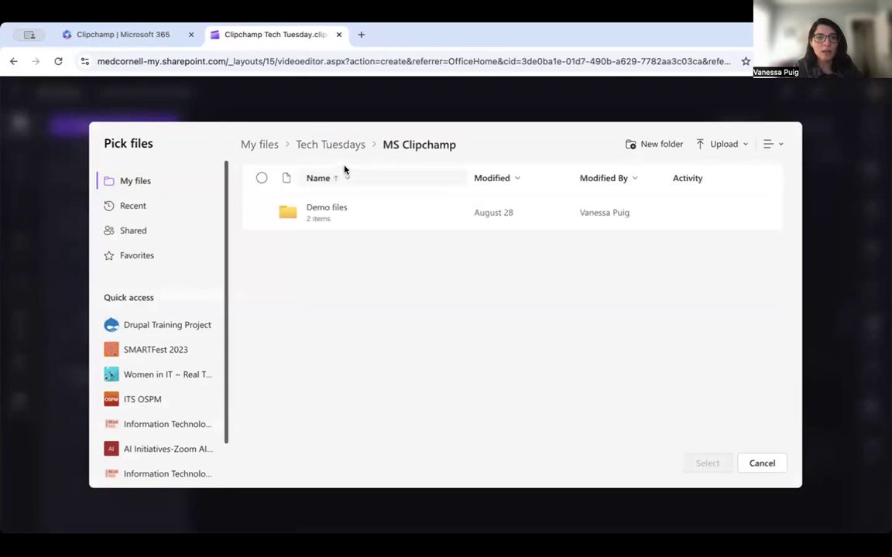
{"action": "left_click", "coordinate": [328, 208]}
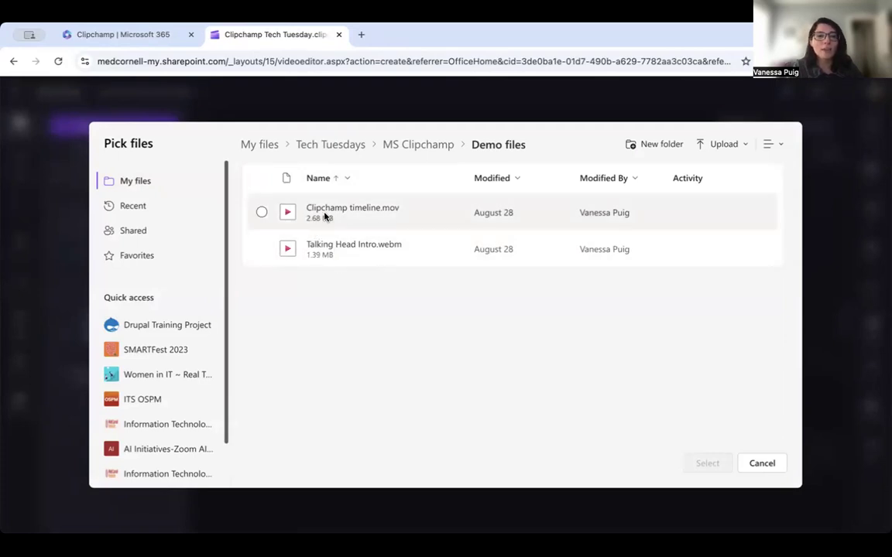
{"action": "left_click", "coordinate": [262, 212]}
{"action": "left_click", "coordinate": [262, 248]}
{"action": "left_click", "coordinate": [701, 463]}
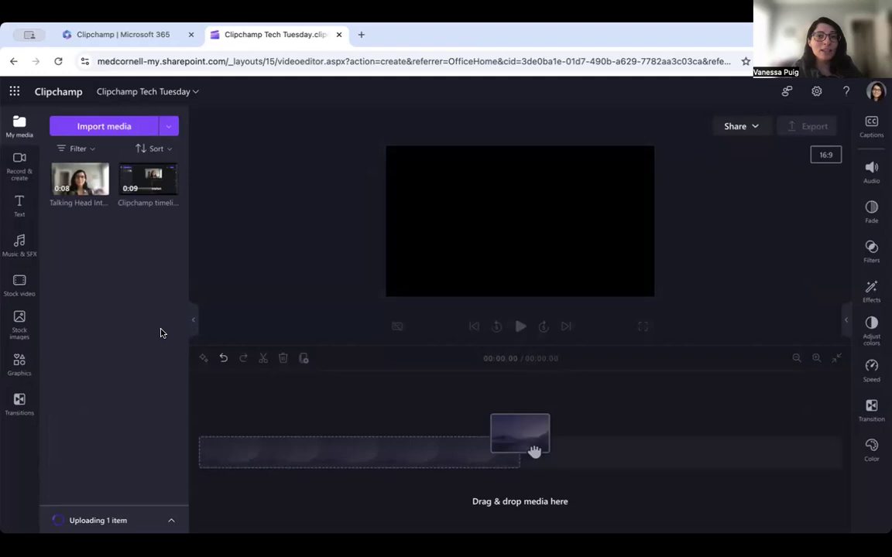
Place the Talking Head Intro clip at the start of the timeline and play it through
{"action": "mouse_move", "coordinate": [70, 204]}
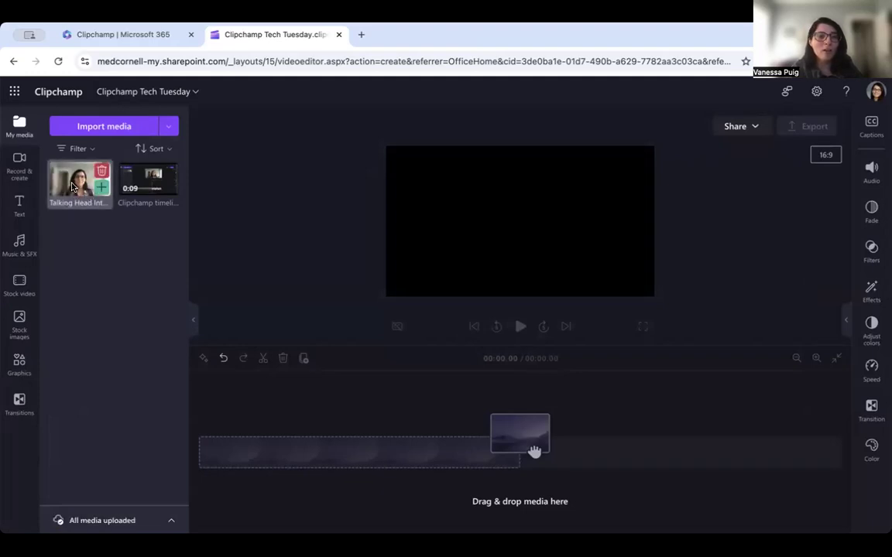
{"action": "left_click_drag", "start_coordinate": [88, 193], "coordinate": [232, 453]}
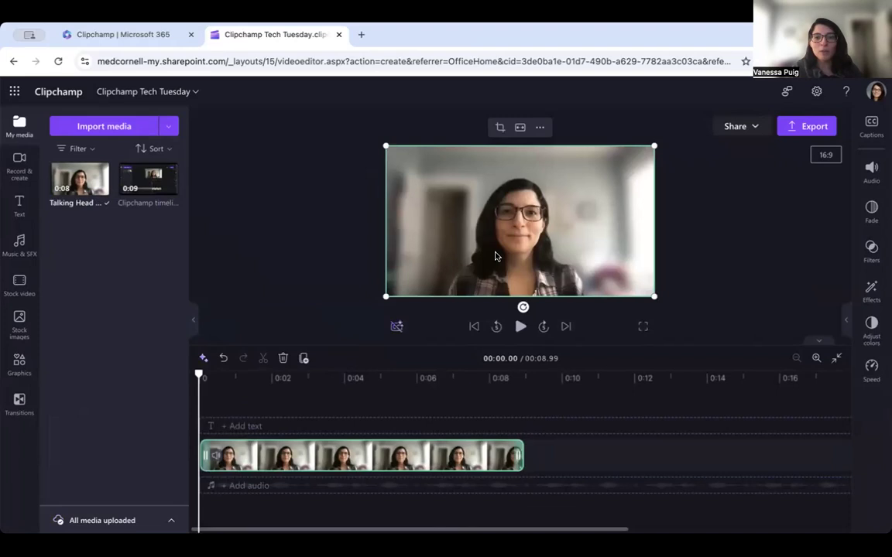
{"action": "left_click", "coordinate": [520, 326]}
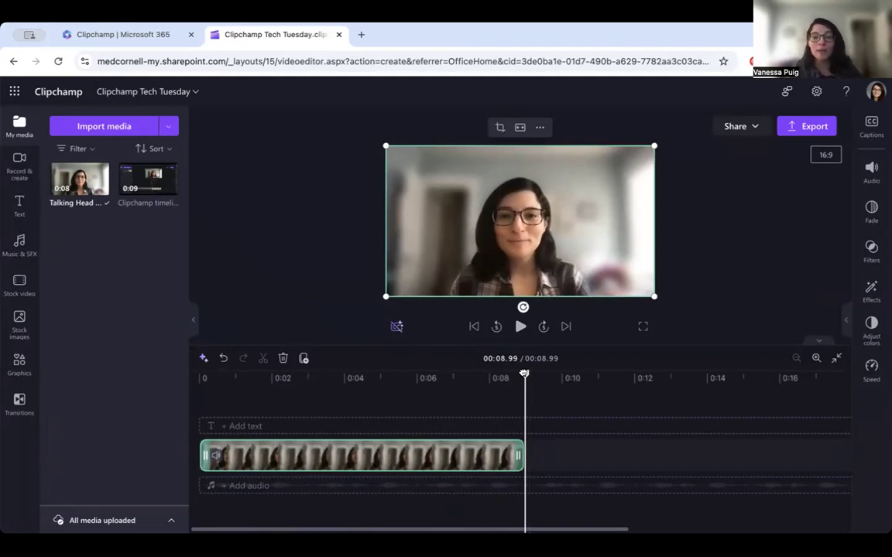
Split the Talking Head Intro clip near its end, at about 8.35 seconds
{"action": "mouse_move", "coordinate": [524, 373]}
{"action": "left_mouse_down"}
{"action": "mouse_move", "coordinate": [474, 374]}
{"action": "mouse_move", "coordinate": [509, 374]}
{"action": "left_mouse_up"}
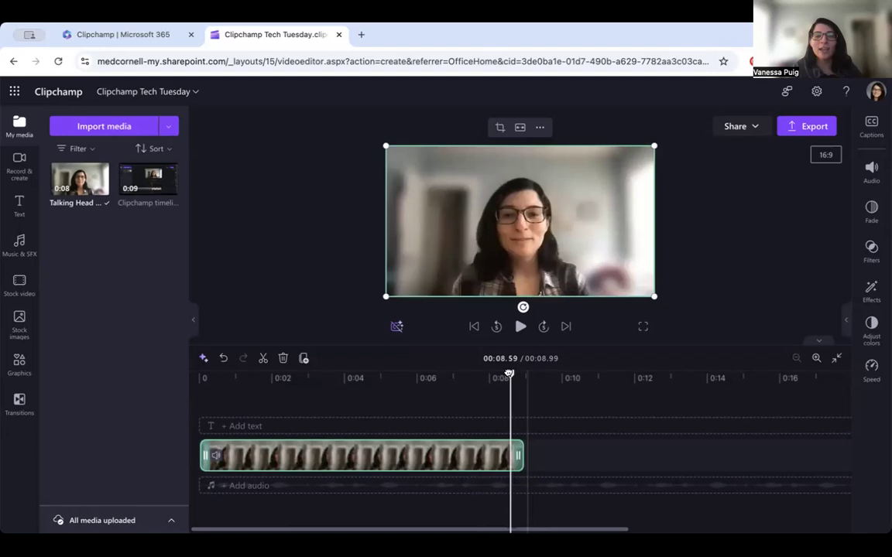
{"action": "mouse_move", "coordinate": [509, 374]}
{"action": "left_mouse_down"}
{"action": "mouse_move", "coordinate": [484, 363]}
{"action": "mouse_move", "coordinate": [337, 364]}
{"action": "mouse_move", "coordinate": [498, 364]}
{"action": "mouse_move", "coordinate": [457, 368]}
{"action": "mouse_move", "coordinate": [496, 373]}
{"action": "mouse_move", "coordinate": [318, 373]}
{"action": "mouse_move", "coordinate": [502, 374]}
{"action": "left_mouse_up"}
{"action": "left_click_drag", "start_coordinate": [503, 374], "coordinate": [500, 470]}
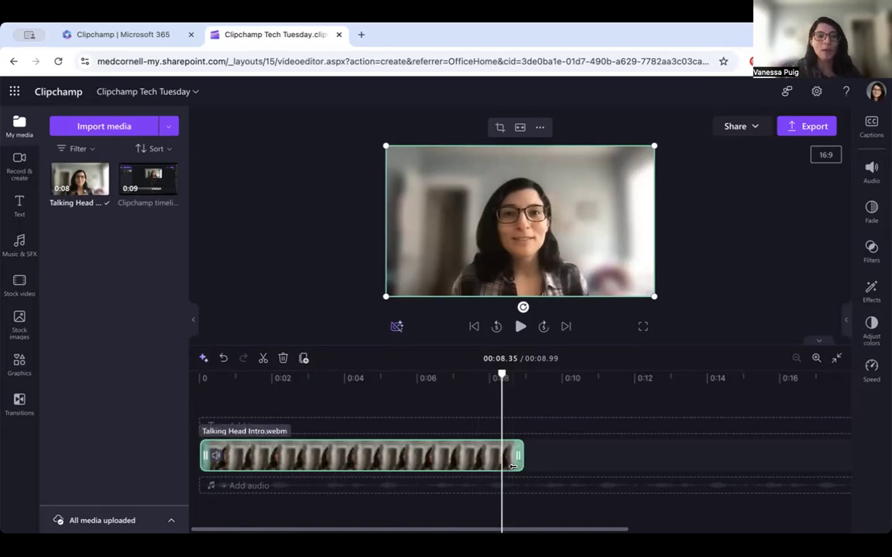
{"action": "left_click", "coordinate": [263, 360]}
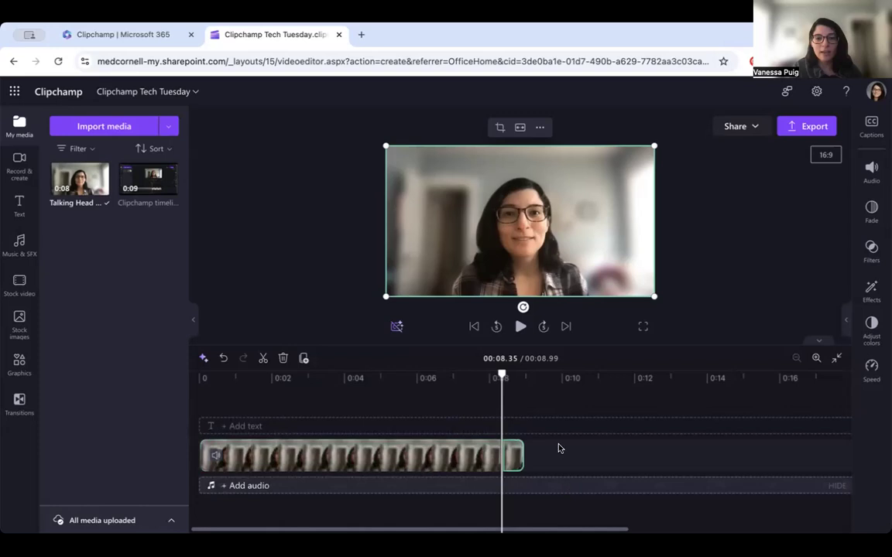
Scrub through the short end piece of the split clip to its end, and select the longer first piece
{"action": "left_click", "coordinate": [500, 374]}
{"action": "left_click_drag", "start_coordinate": [501, 374], "coordinate": [524, 374]}
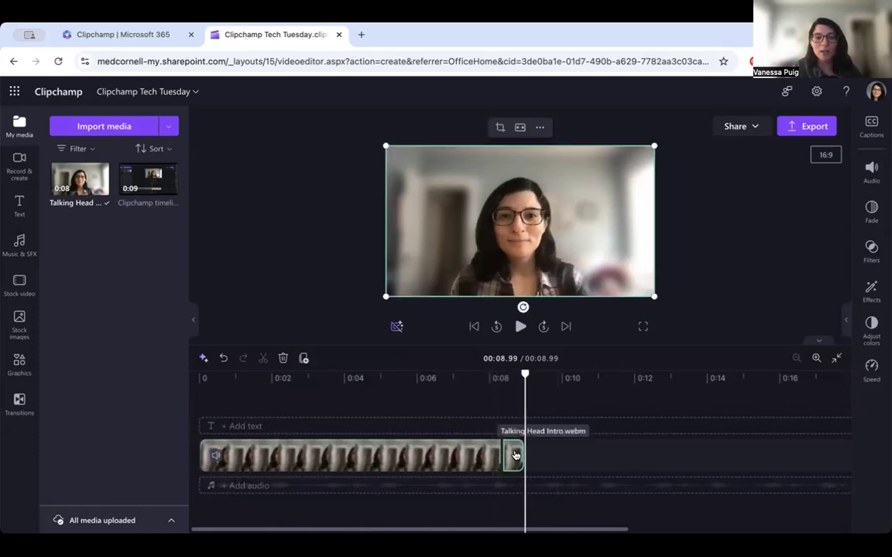
{"action": "left_click", "coordinate": [400, 463]}
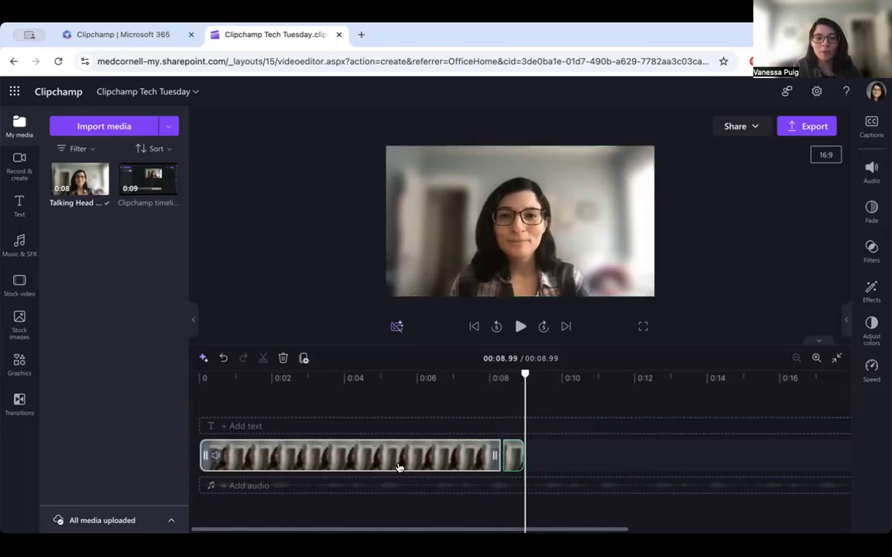
Delete the short end piece of the split Talking Head Intro clip
{"action": "left_click", "coordinate": [510, 462]}
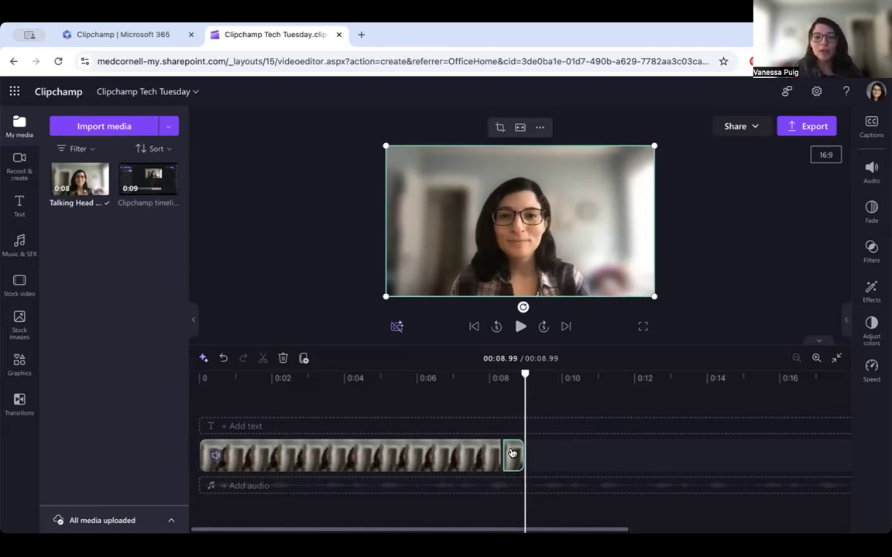
{"action": "left_click", "coordinate": [282, 359]}
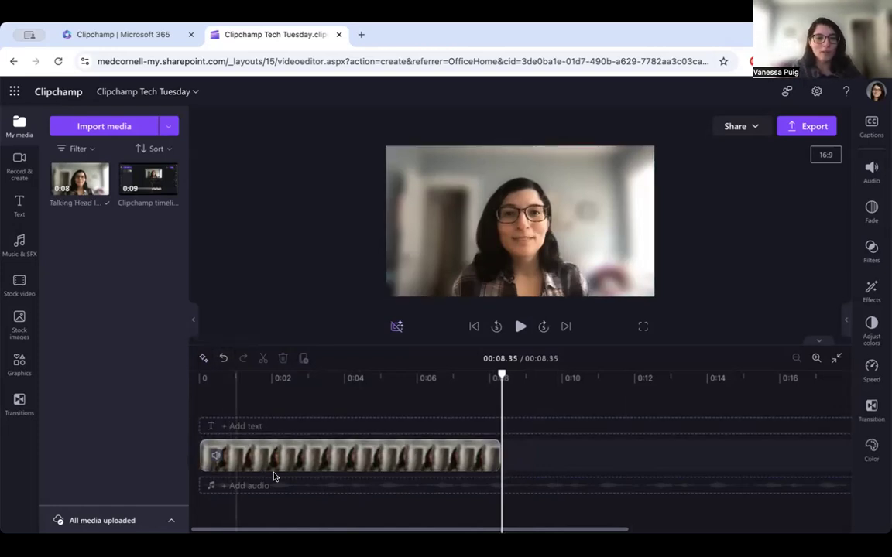
Scrub back to about 6.53 seconds, select the remaining Talking Head Intro clip and view the AI suggestions for it
{"action": "mouse_move", "coordinate": [436, 374]}
{"action": "left_mouse_down"}
{"action": "mouse_move", "coordinate": [366, 373]}
{"action": "mouse_move", "coordinate": [435, 373]}
{"action": "left_mouse_up"}
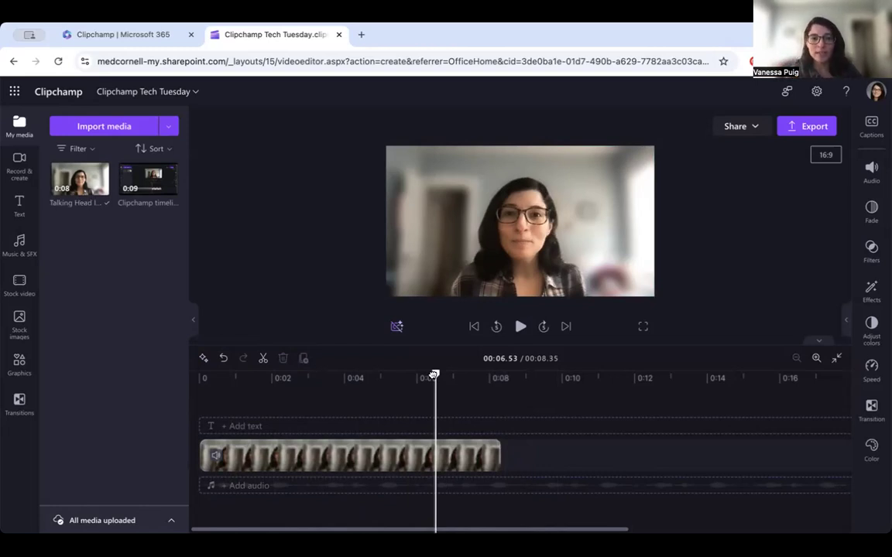
{"action": "left_click", "coordinate": [323, 458]}
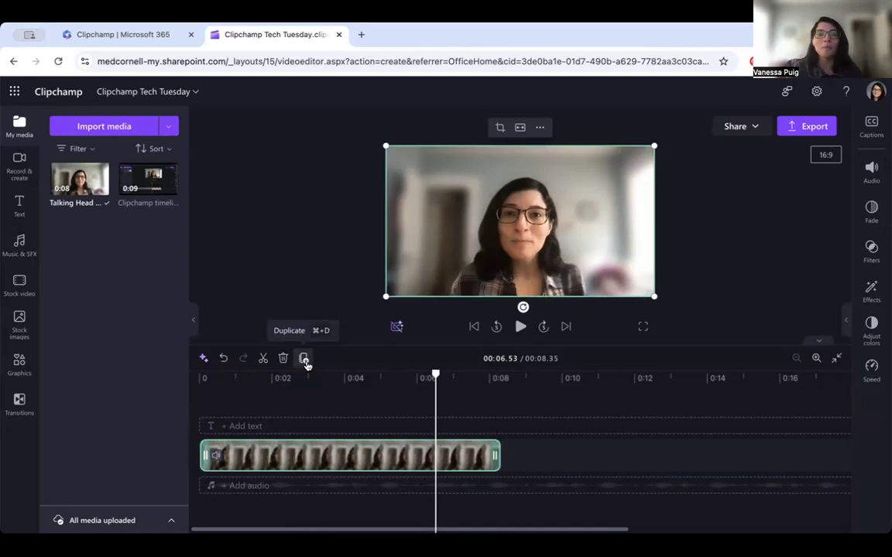
{"action": "left_click", "coordinate": [203, 361]}
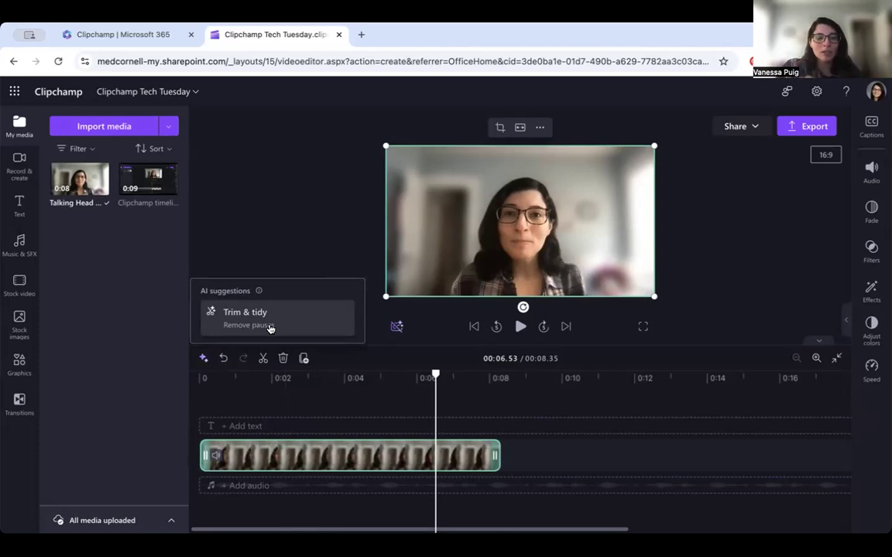
Trim about 0.36 seconds off the start of the Talking Head Intro clip and scrub through the trimmed clip
{"action": "left_click_drag", "start_coordinate": [436, 373], "coordinate": [228, 374]}
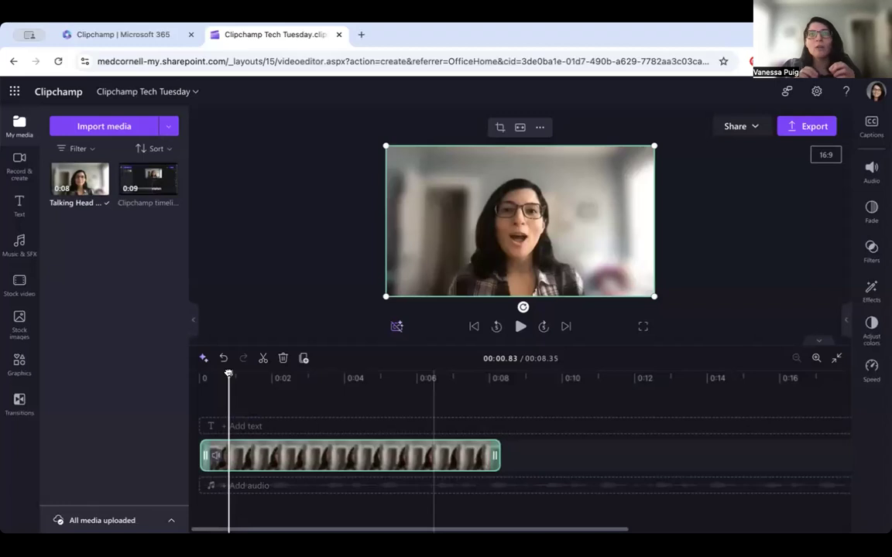
{"action": "left_click_drag", "start_coordinate": [228, 374], "coordinate": [212, 374]}
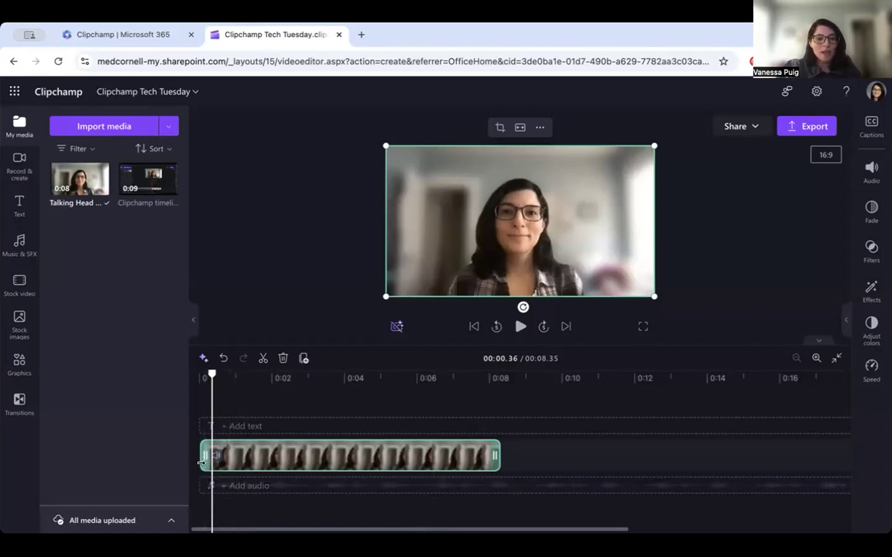
{"action": "left_click_drag", "start_coordinate": [200, 462], "coordinate": [212, 458]}
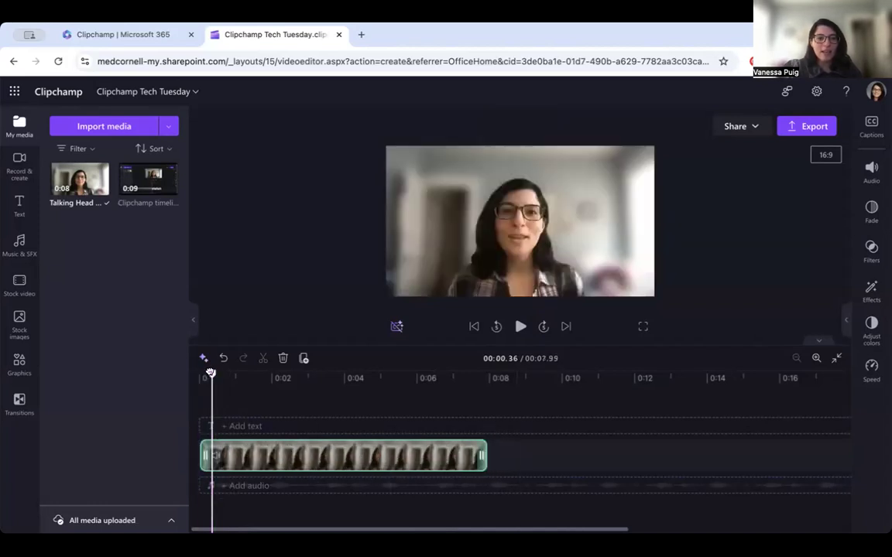
{"action": "left_click_drag", "start_coordinate": [208, 372], "coordinate": [193, 373]}
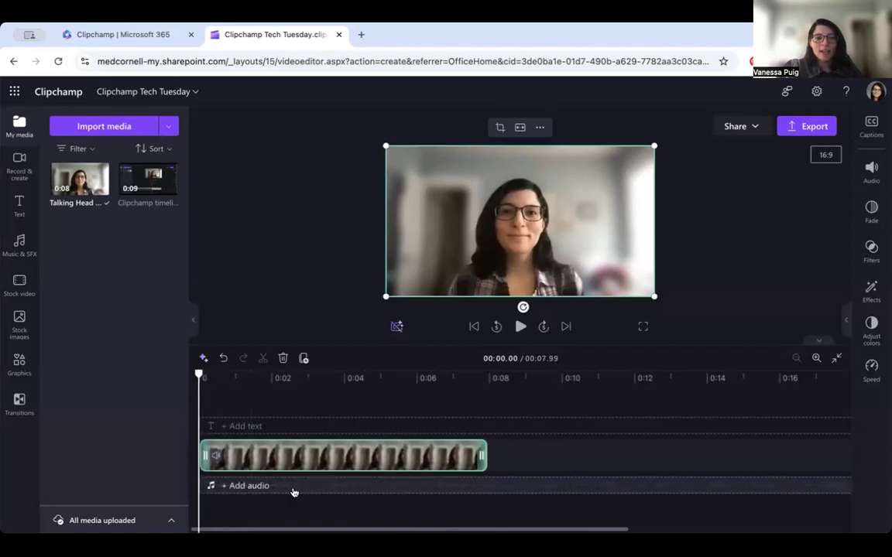
{"action": "left_click_drag", "start_coordinate": [199, 373], "coordinate": [440, 365]}
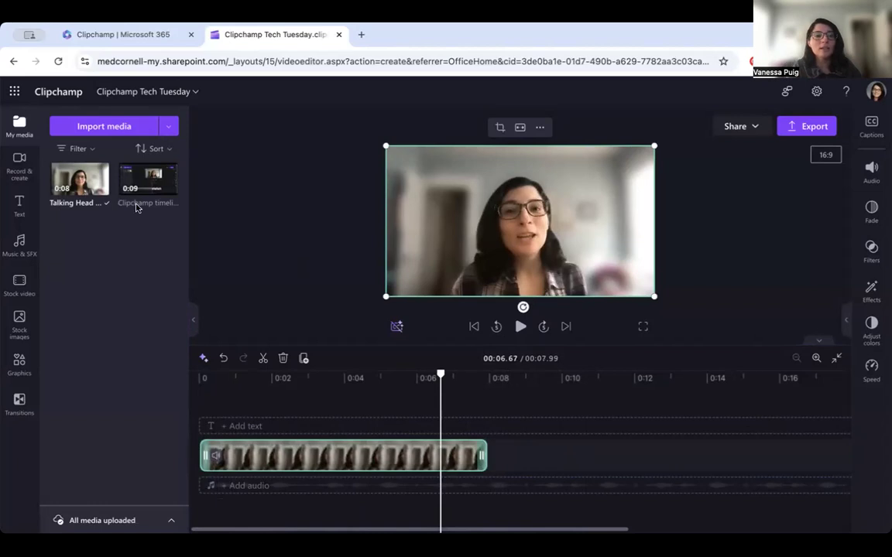
Place Clipchamp timeline.mov on the timeline directly after the Talking Head Intro clip and play it through
{"action": "mouse_move", "coordinate": [142, 184]}
{"action": "left_click_drag", "start_coordinate": [143, 185], "coordinate": [508, 446]}
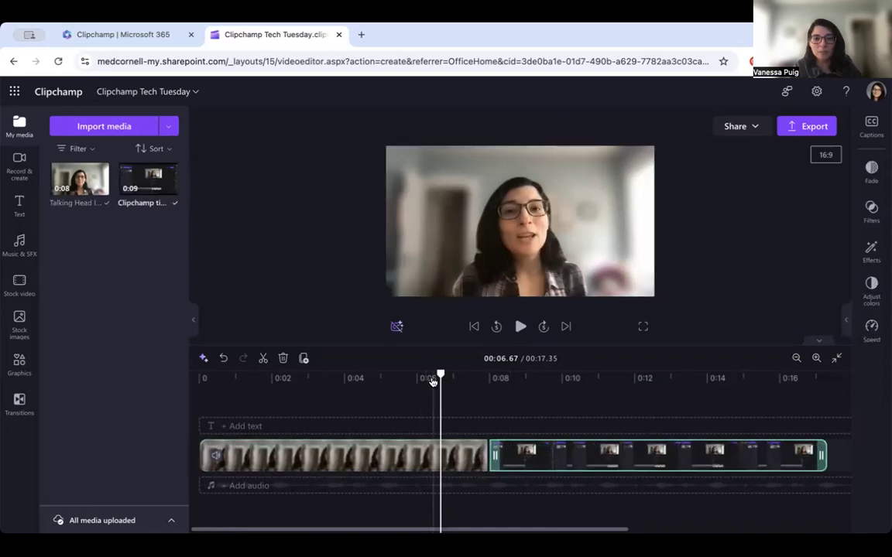
{"action": "left_click", "coordinate": [490, 375]}
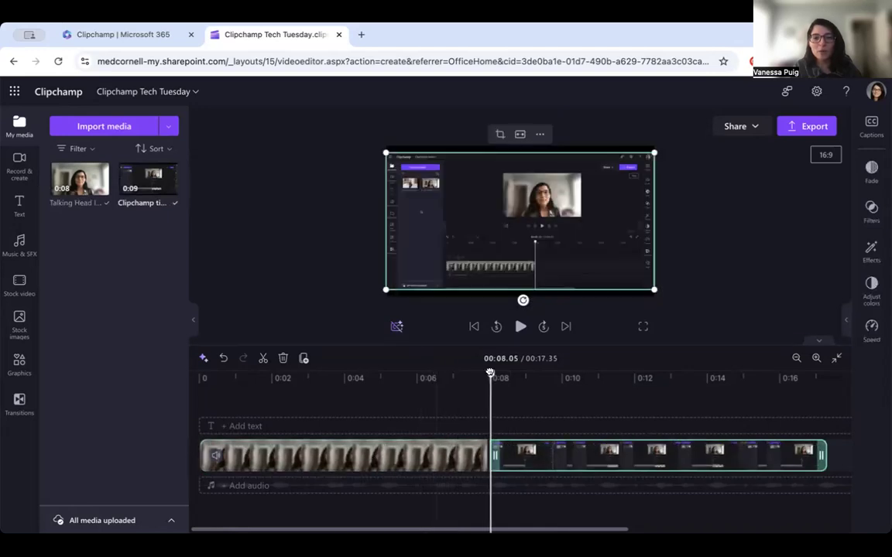
{"action": "left_click", "coordinate": [521, 326]}
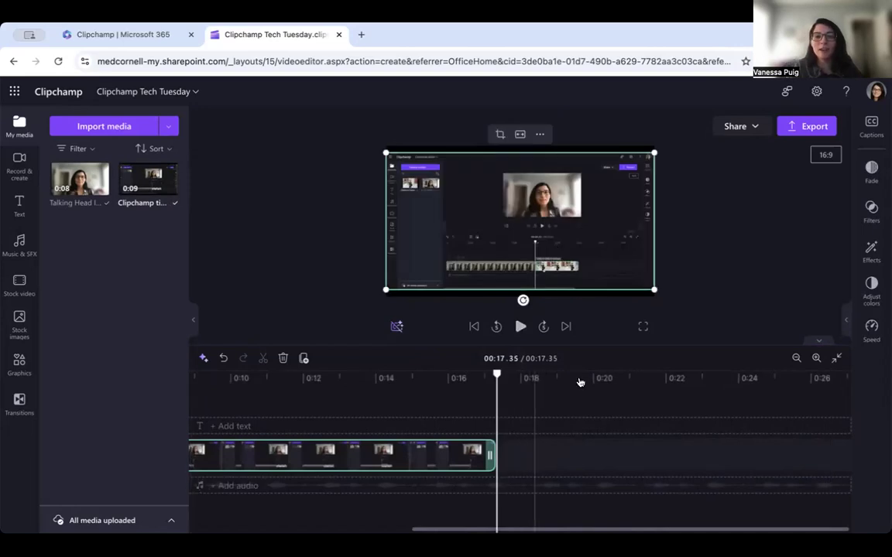
Add a text-to-speech item at the start of the Clipchamp timeline.mov clip, at about 8.06 seconds
{"action": "scroll", "coordinate": [375, 455], "scroll_direction": "left", "scroll_amount": 5}
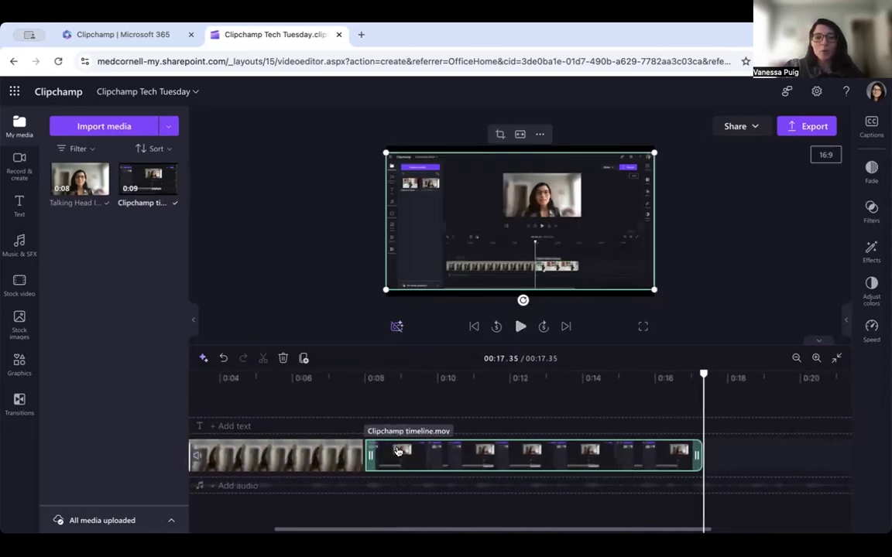
{"action": "left_click_drag", "start_coordinate": [702, 373], "coordinate": [366, 385]}
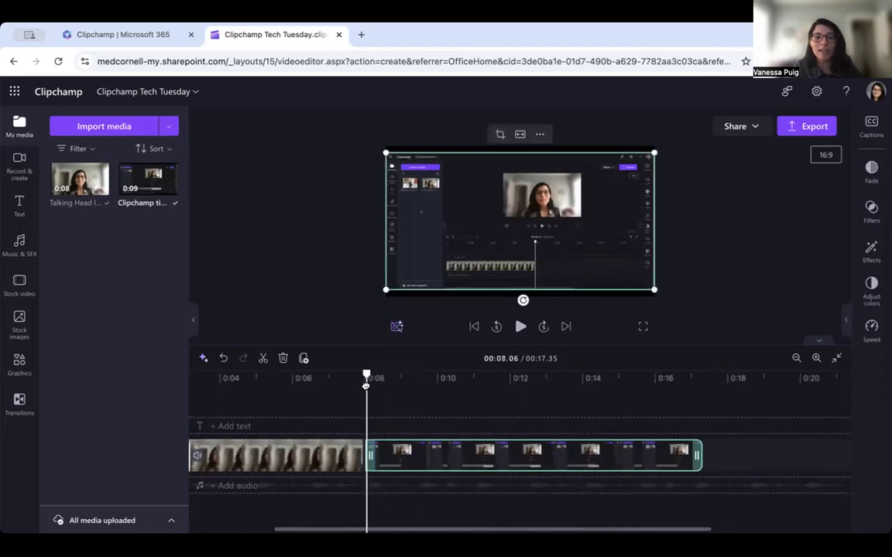
{"action": "left_click", "coordinate": [17, 175]}
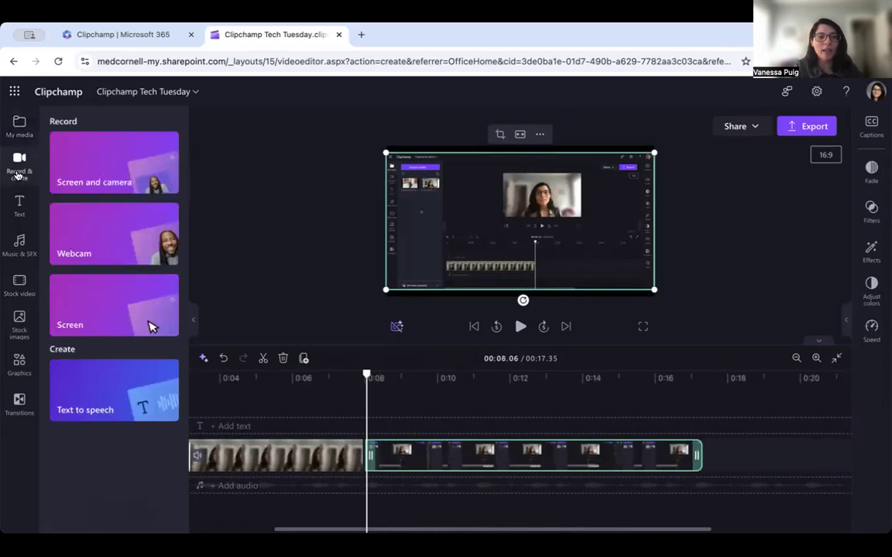
{"action": "left_click", "coordinate": [111, 391]}
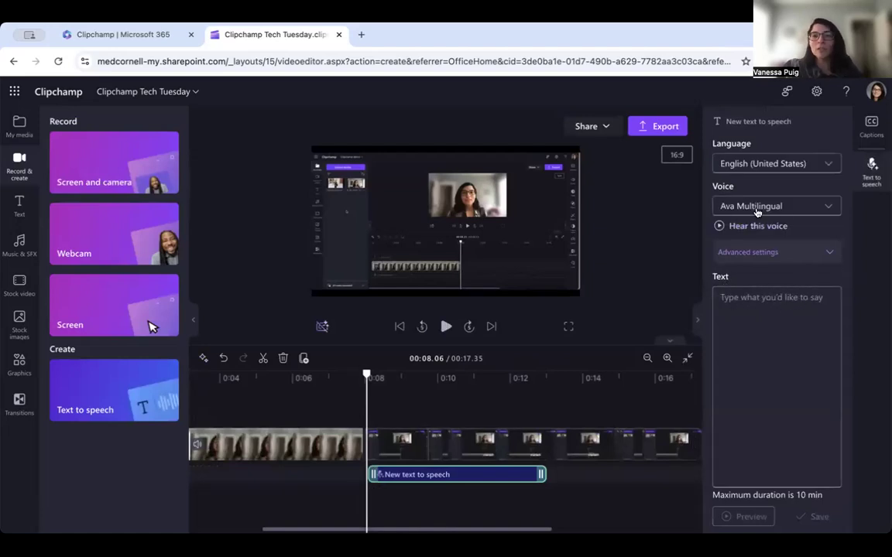
Browse the available text-to-speech voices and choose Ava Multilingual
{"action": "left_click", "coordinate": [829, 207]}
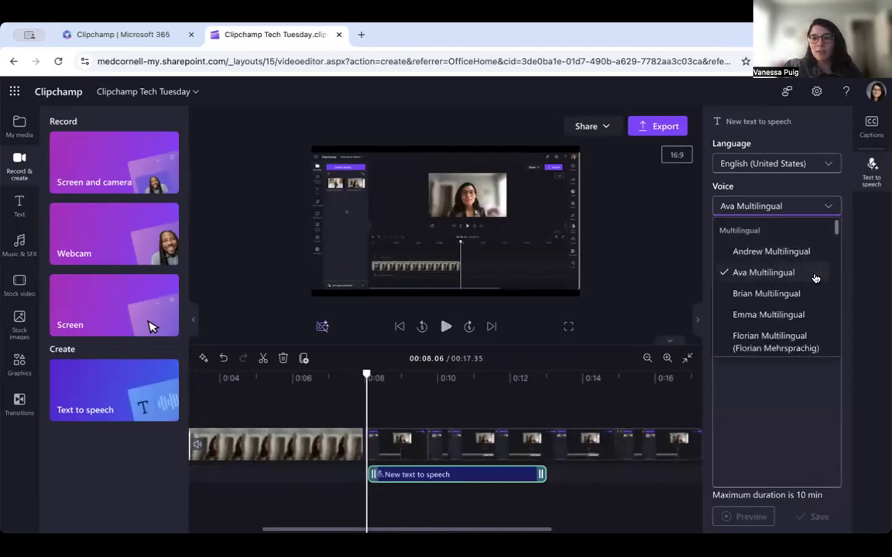
{"action": "scroll", "coordinate": [812, 313], "scroll_direction": "down", "scroll_amount": 1}
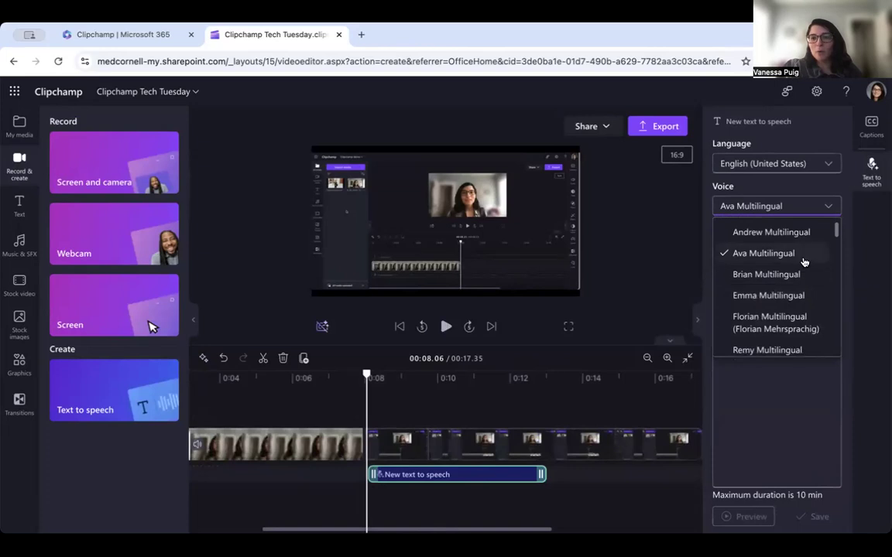
{"action": "scroll", "coordinate": [797, 313], "scroll_direction": "down", "scroll_amount": 3}
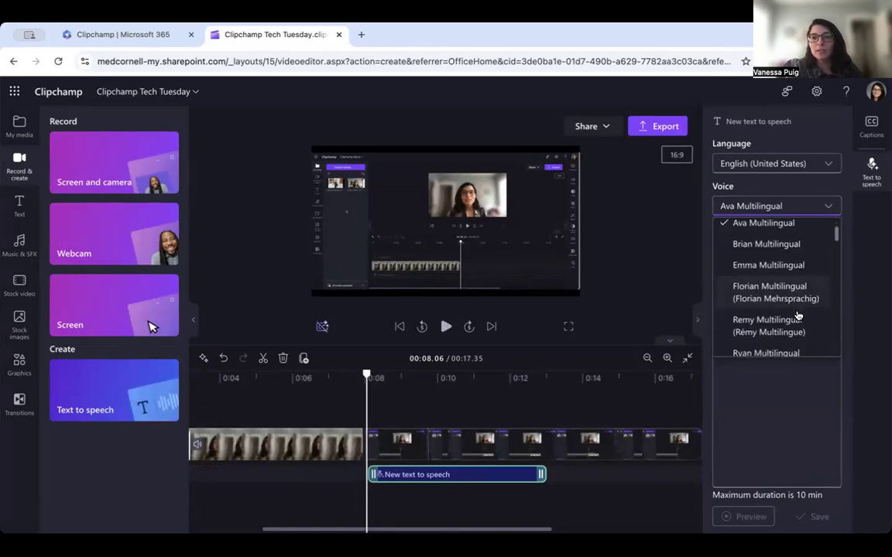
{"action": "scroll", "coordinate": [798, 314], "scroll_direction": "down", "scroll_amount": 3}
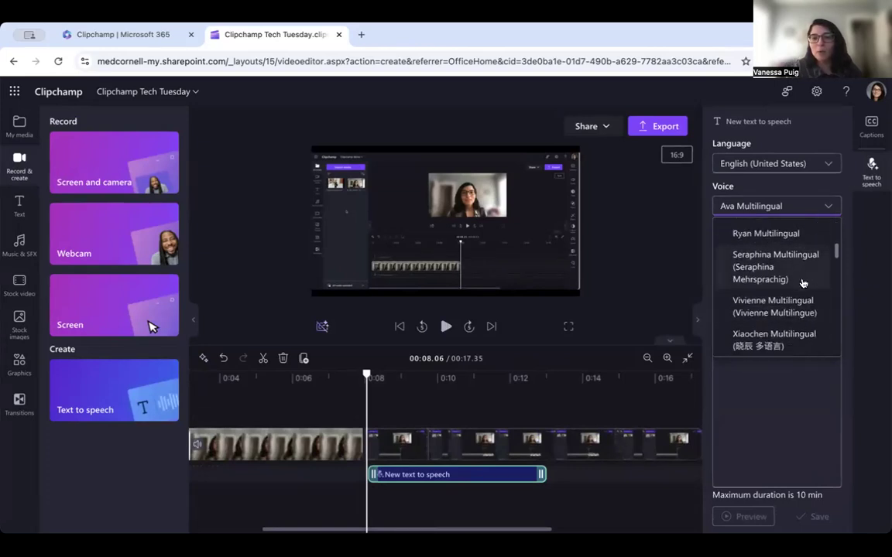
{"action": "scroll", "coordinate": [801, 310], "scroll_direction": "up", "scroll_amount": 10}
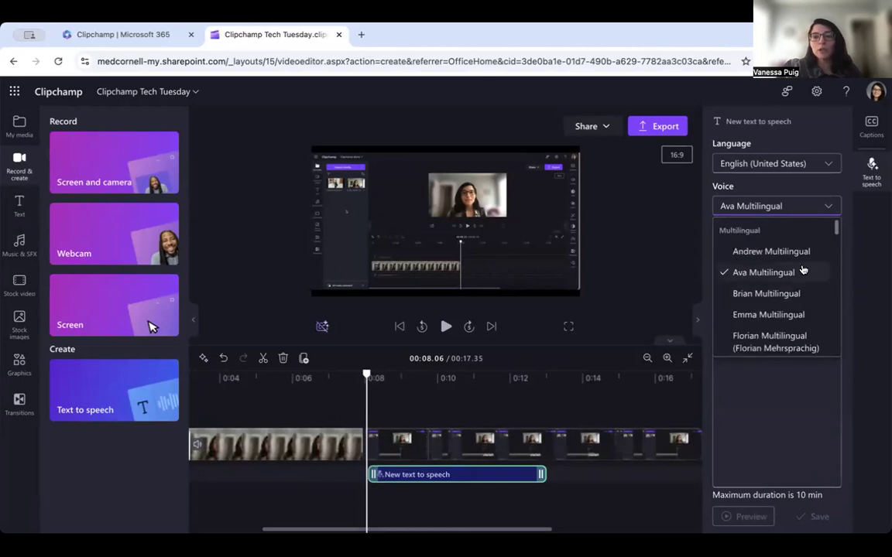
{"action": "left_click", "coordinate": [803, 269]}
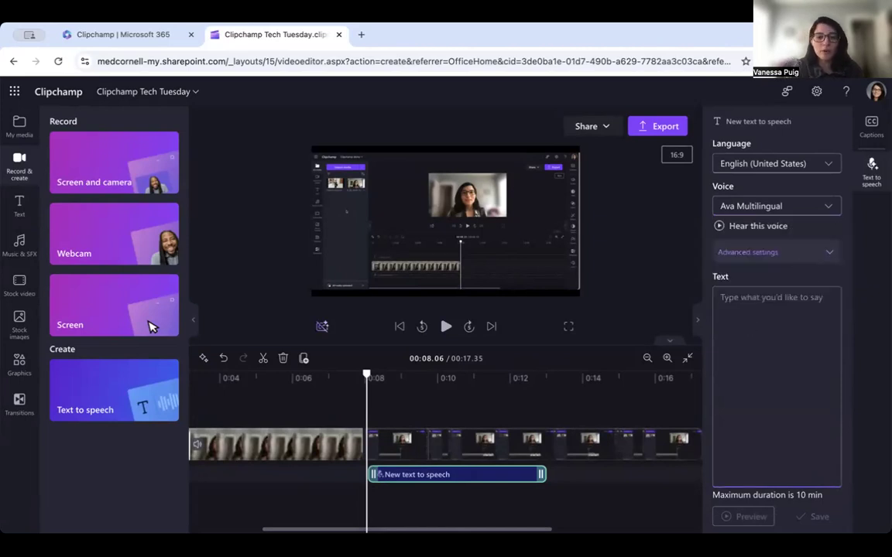
Enter "Hello!" as the text-to-speech script, preview the voiceover and save it to the timeline
{"action": "left_click", "coordinate": [742, 319]}
{"action": "type", "text": "Hello!"}
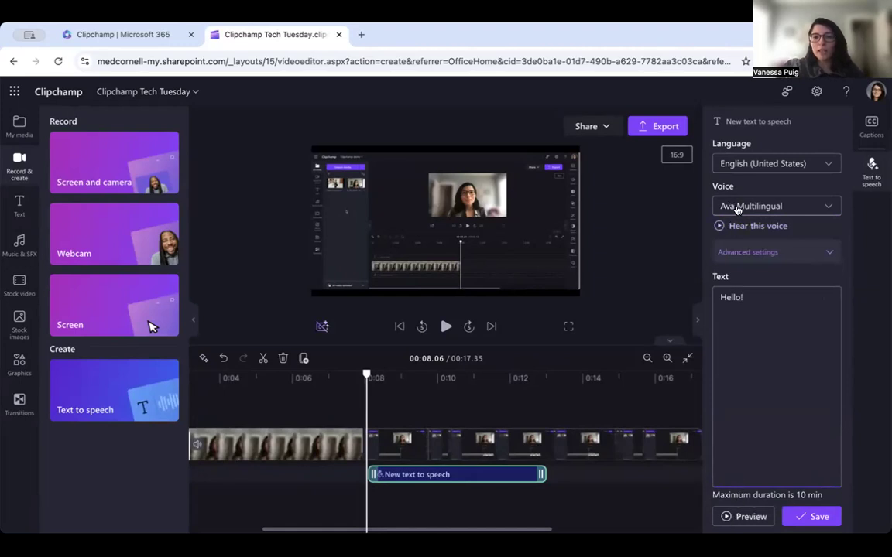
{"action": "left_click", "coordinate": [736, 516]}
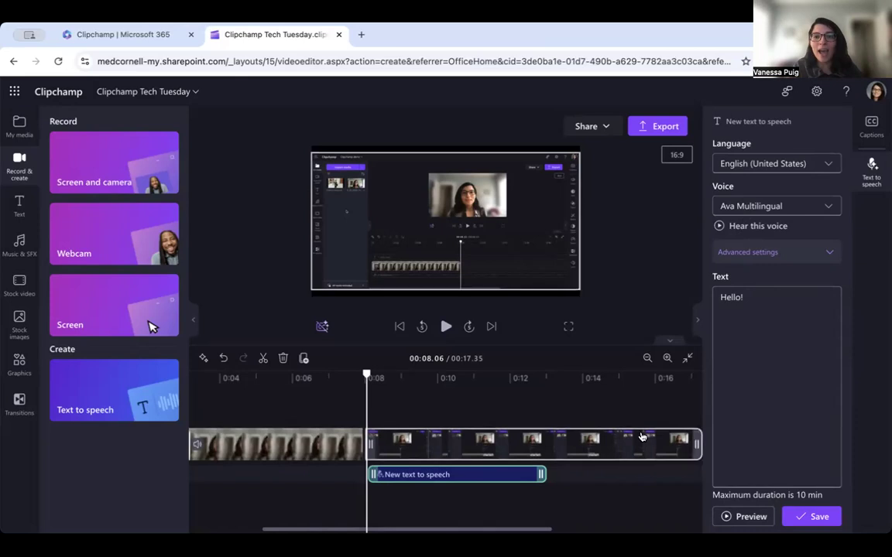
{"action": "left_click", "coordinate": [799, 520]}
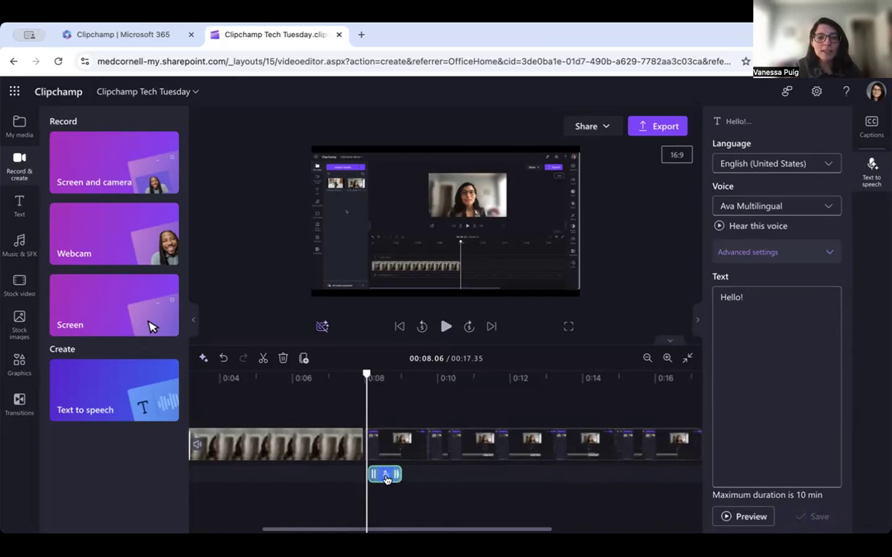
Close the text-to-speech settings, play the Hello! voiceover on the timeline and delete it
{"action": "left_click", "coordinate": [872, 176]}
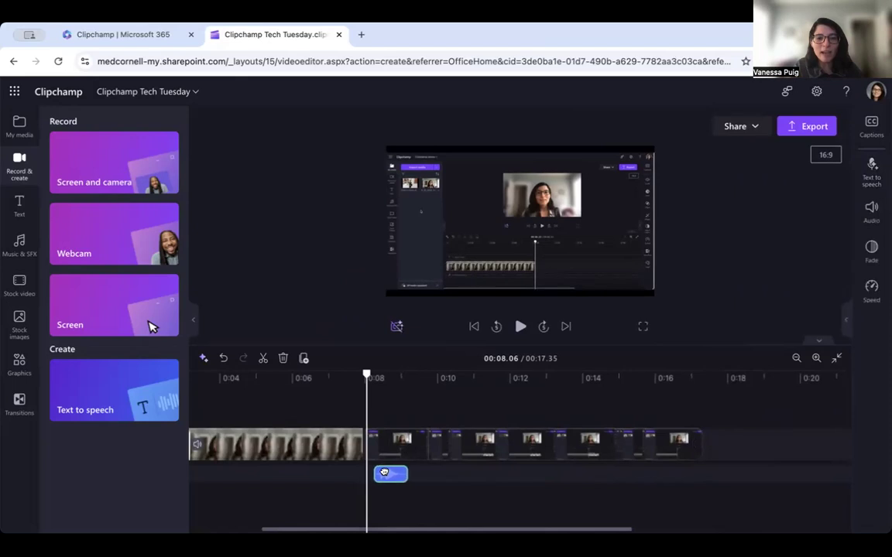
{"action": "left_click", "coordinate": [379, 473]}
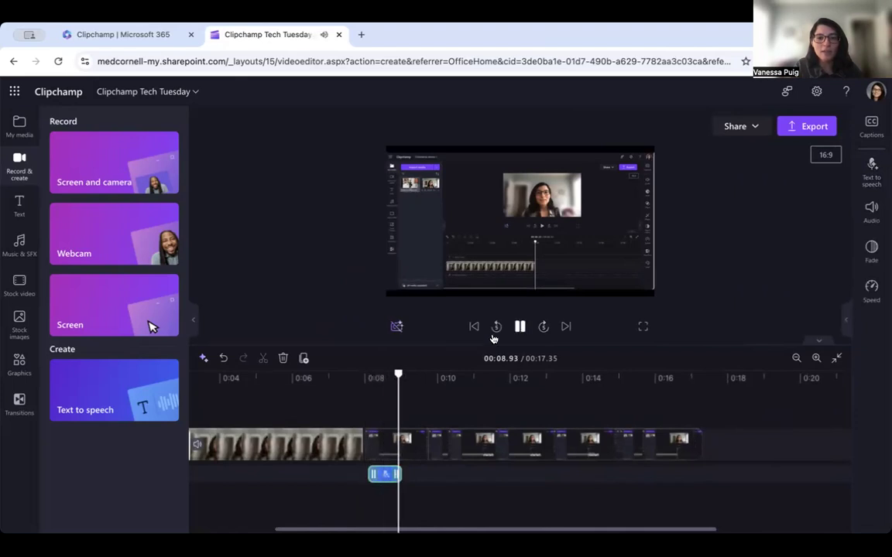
{"action": "key", "text": "space"}
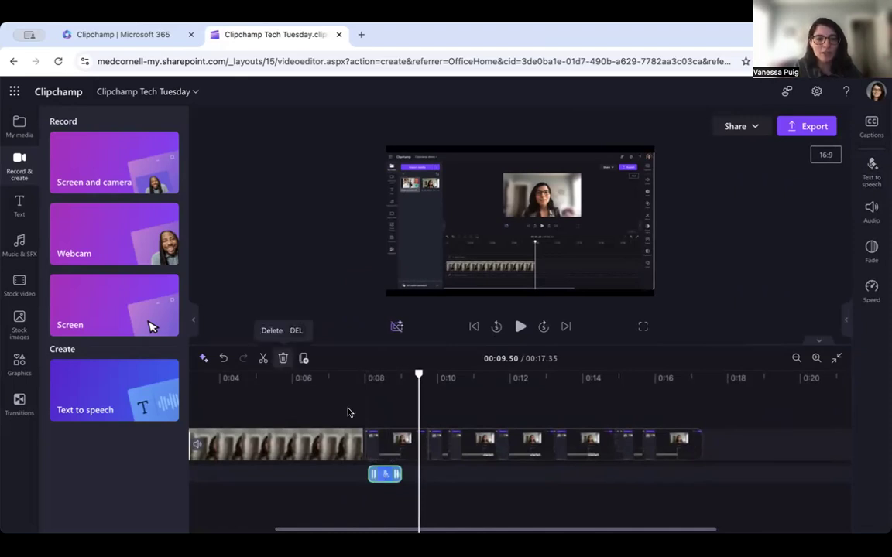
{"action": "key", "text": "Delete"}
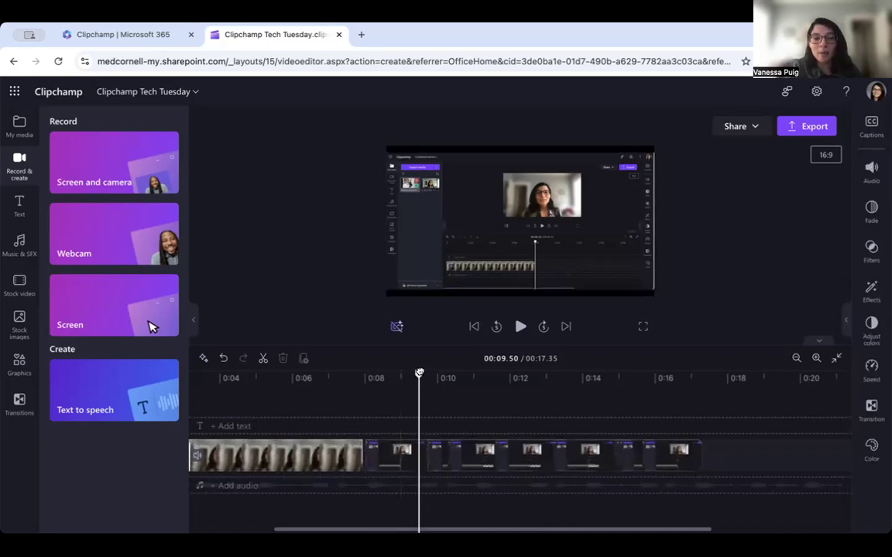
Position the playhead at 8.00 seconds, open the webcam recorder in audio-only mode and bring up its teleprompter
{"action": "left_click", "coordinate": [366, 375]}
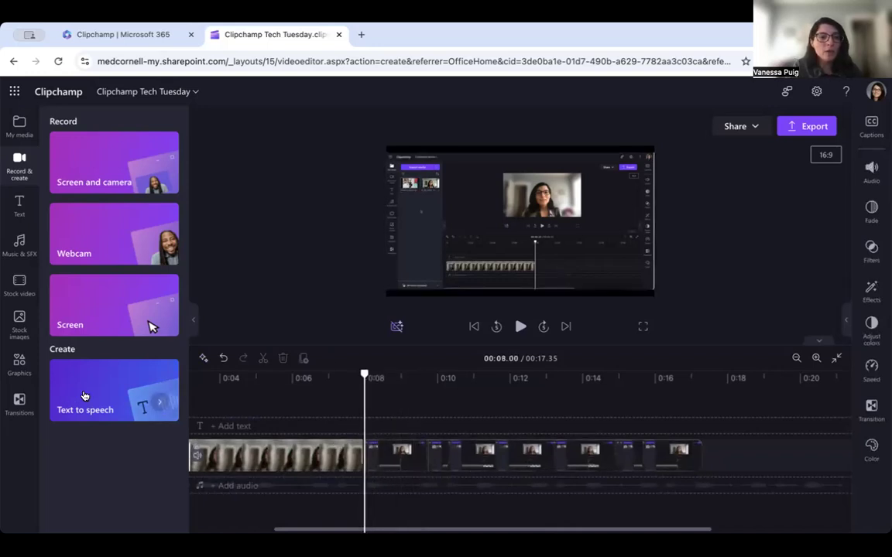
{"action": "left_click", "coordinate": [100, 242]}
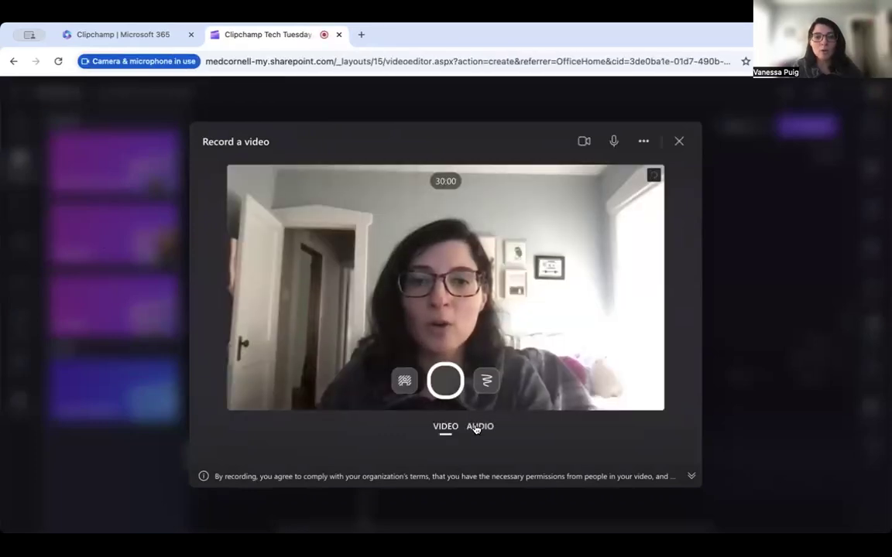
{"action": "left_click", "coordinate": [478, 427]}
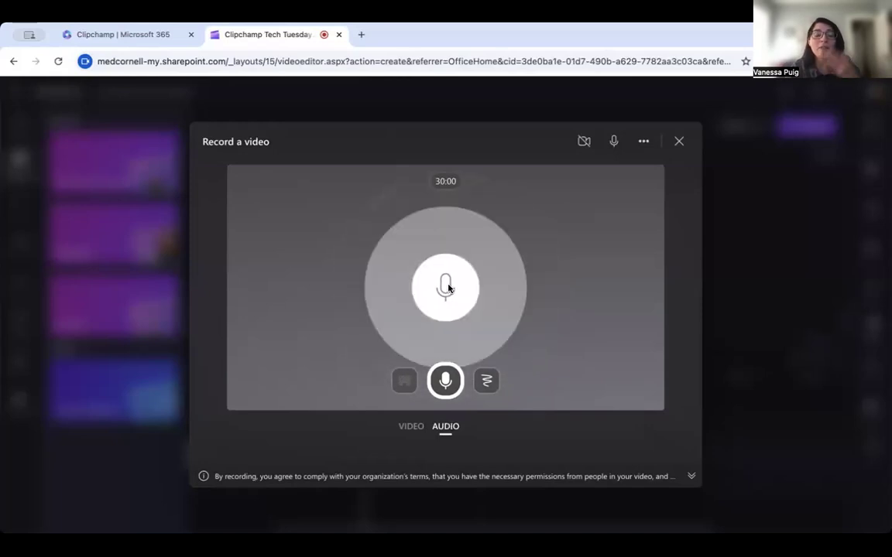
{"action": "left_click", "coordinate": [641, 144]}
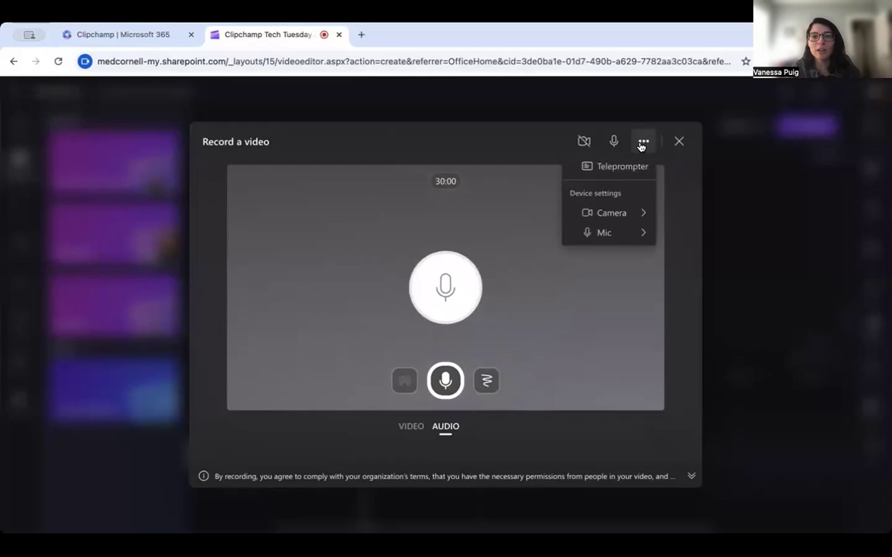
{"action": "left_click", "coordinate": [627, 171]}
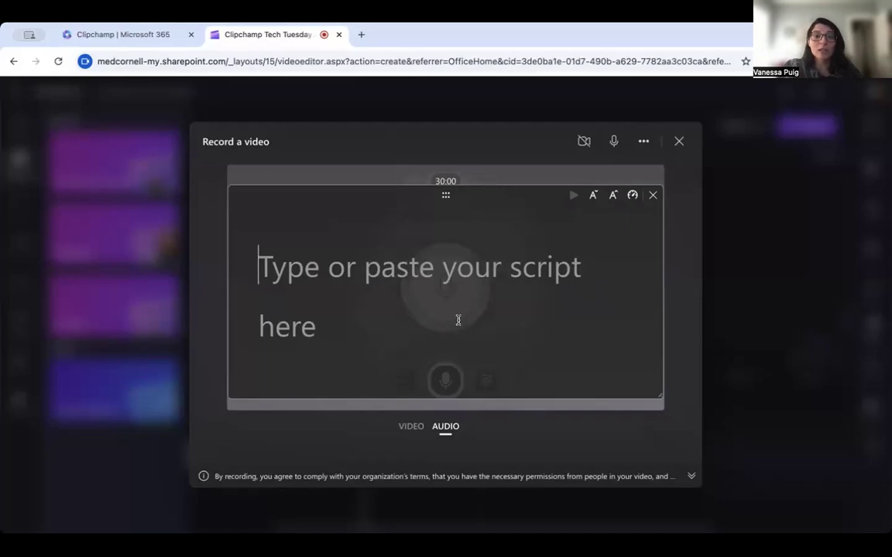
Enter the teleprompter script "Clipchamp includes drag and drop tools to make video editing easy."
{"action": "type", "text": "Clipchamp"}
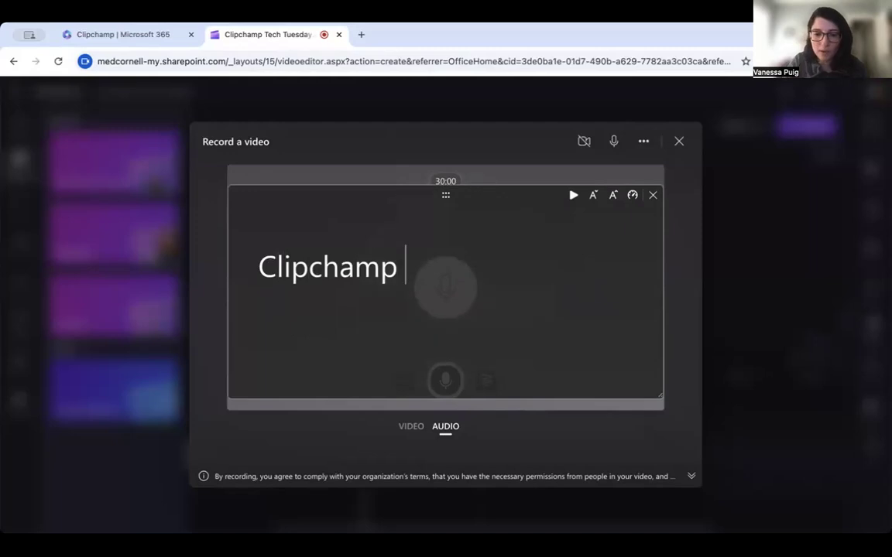
{"action": "type", "text": " includes drag"}
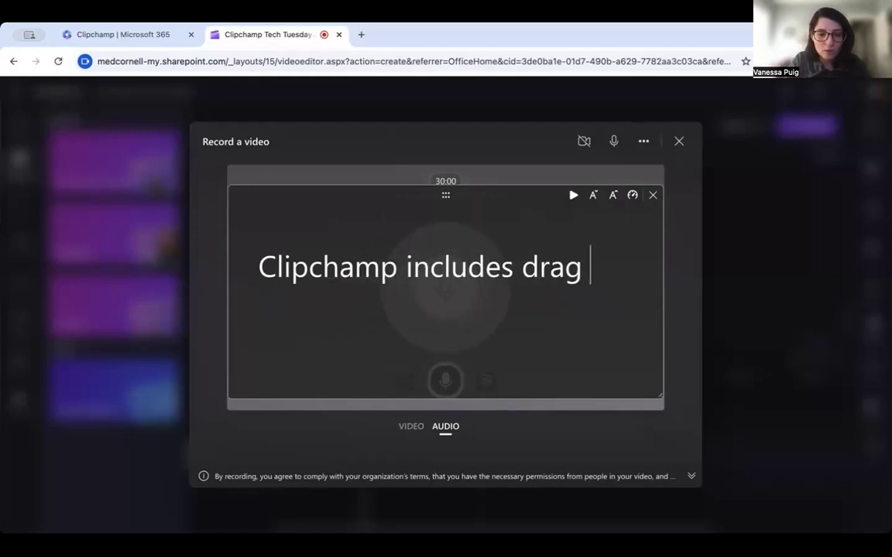
{"action": "type", "text": " and frop f"}
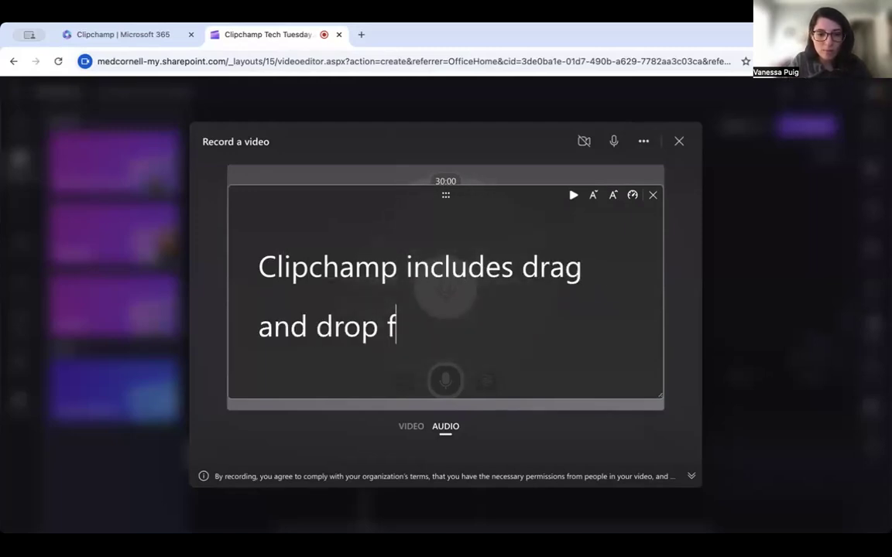
{"action": "type", "text": "eau"}
{"action": "key", "text": "BackSpace"}
{"action": "key", "text": "BackSpace"}
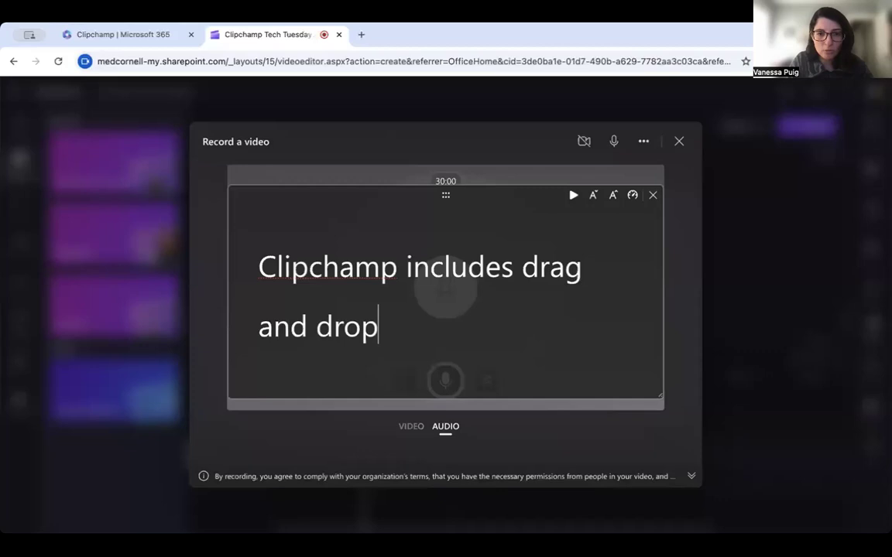
{"action": "type", "text": "tools"}
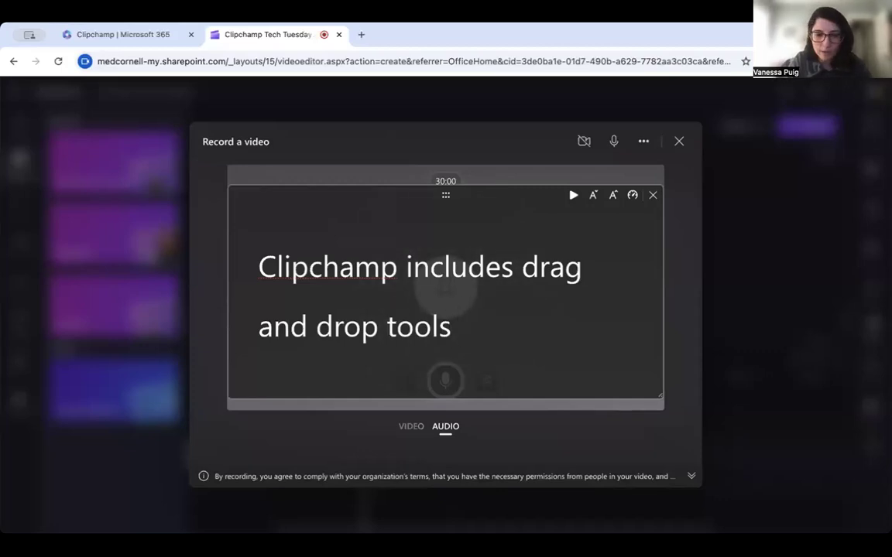
{"action": "type", "text": " to make video editing easy."}
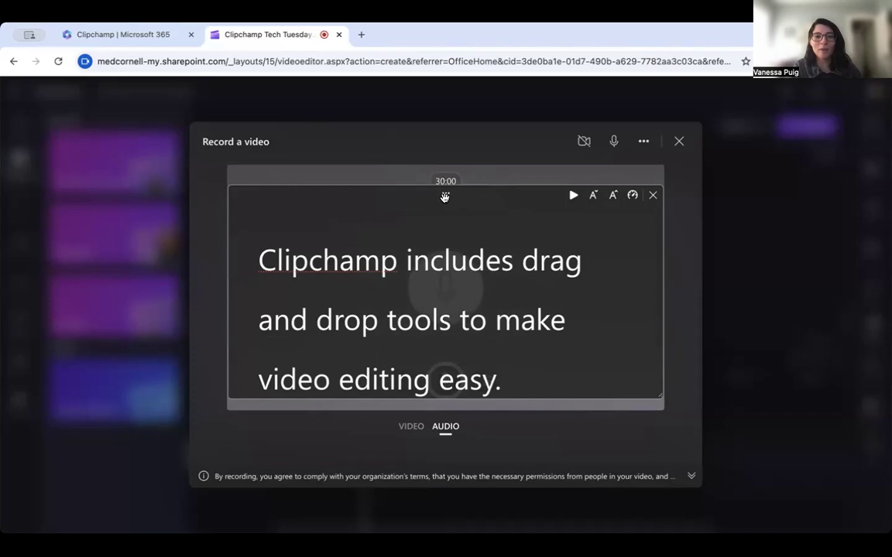
Move the teleprompter clear of the record control, record the voiceover, review it and save it to the timeline
{"action": "left_click_drag", "start_coordinate": [444, 197], "coordinate": [337, 127]}
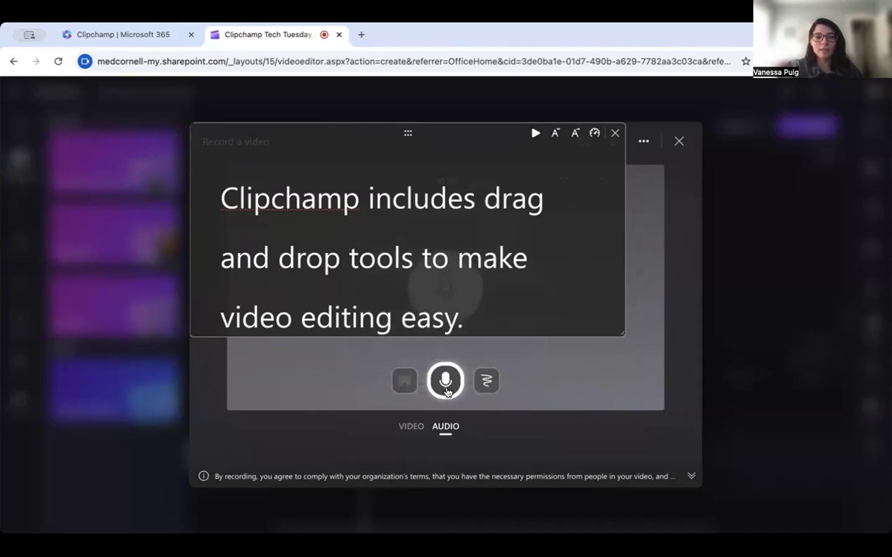
{"action": "left_click", "coordinate": [446, 382]}
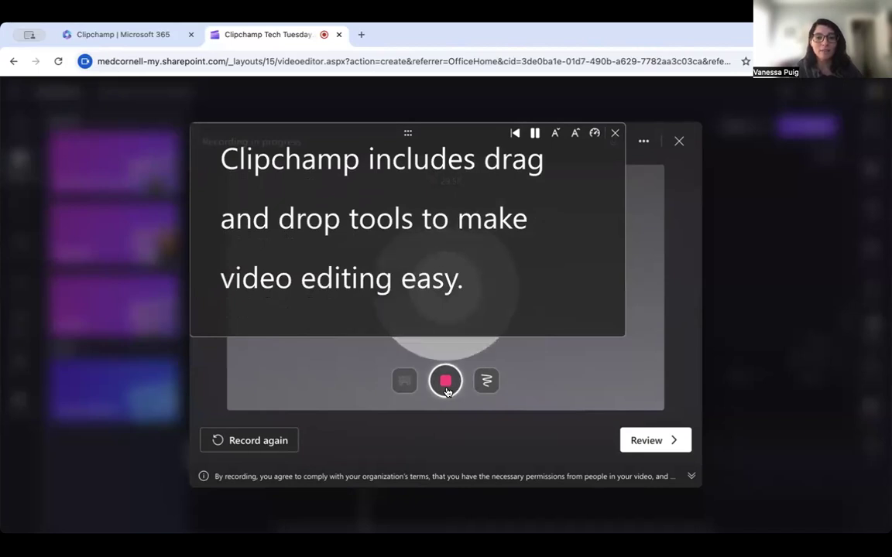
{"action": "left_click", "coordinate": [446, 392]}
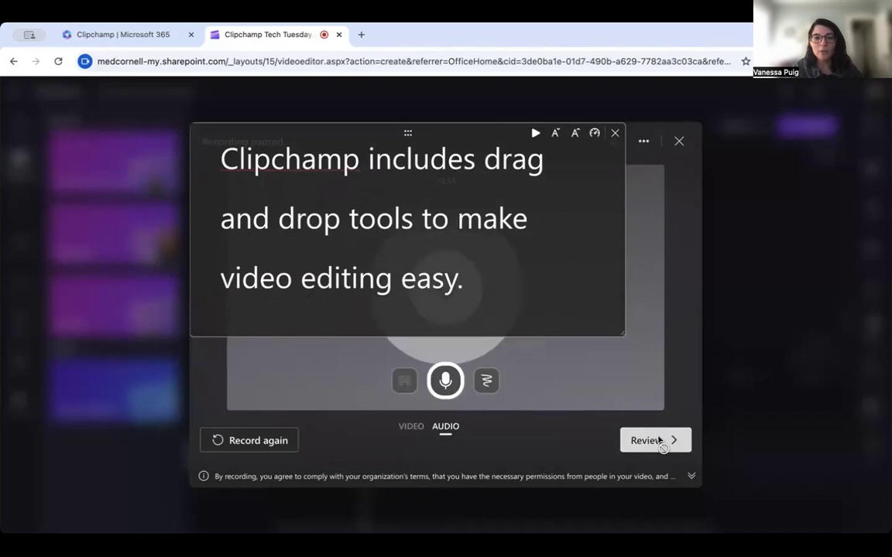
{"action": "left_click", "coordinate": [657, 440]}
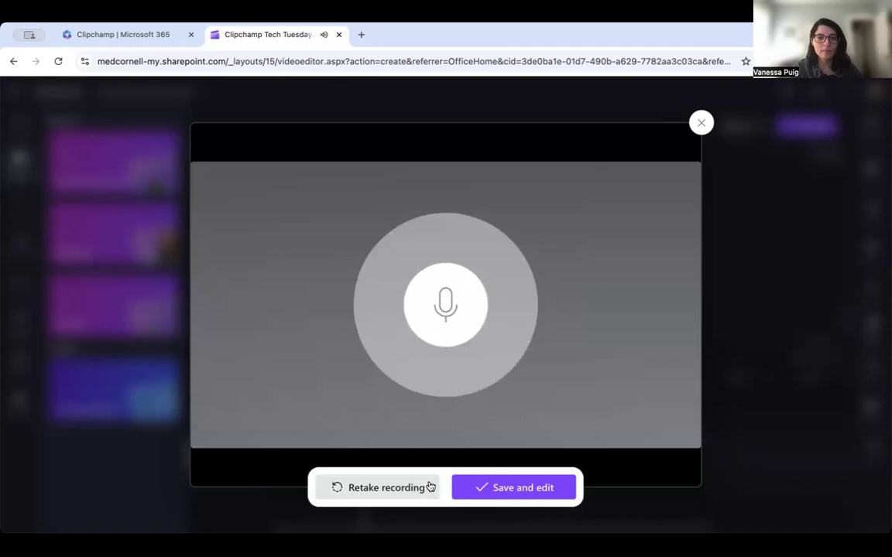
{"action": "mouse_move", "coordinate": [470, 397]}
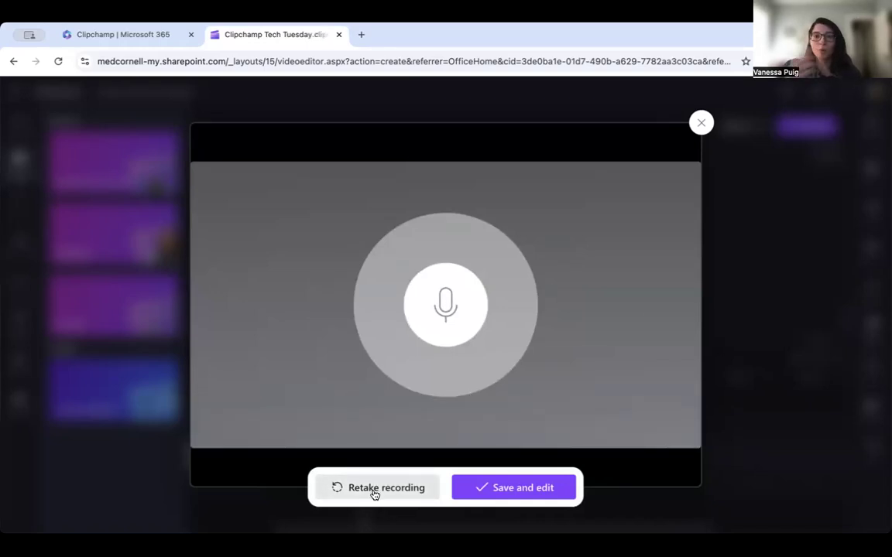
{"action": "left_click", "coordinate": [511, 488]}
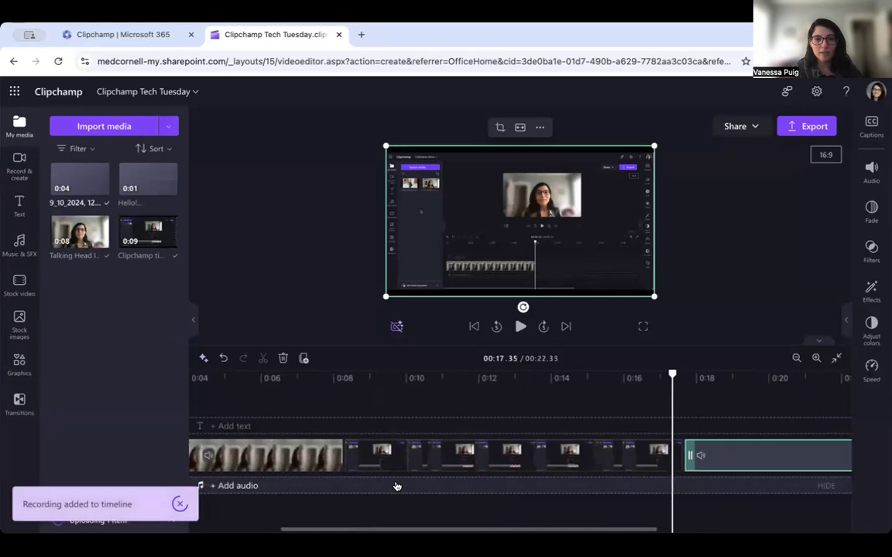
Move the voiceover recording onto a separate track beneath the screen recording, aligned with that clip's start at 8 seconds
{"action": "scroll", "coordinate": [396, 486], "scroll_direction": "left", "scroll_amount": 1}
{"action": "scroll", "coordinate": [586, 475], "scroll_direction": "right", "scroll_amount": 3}
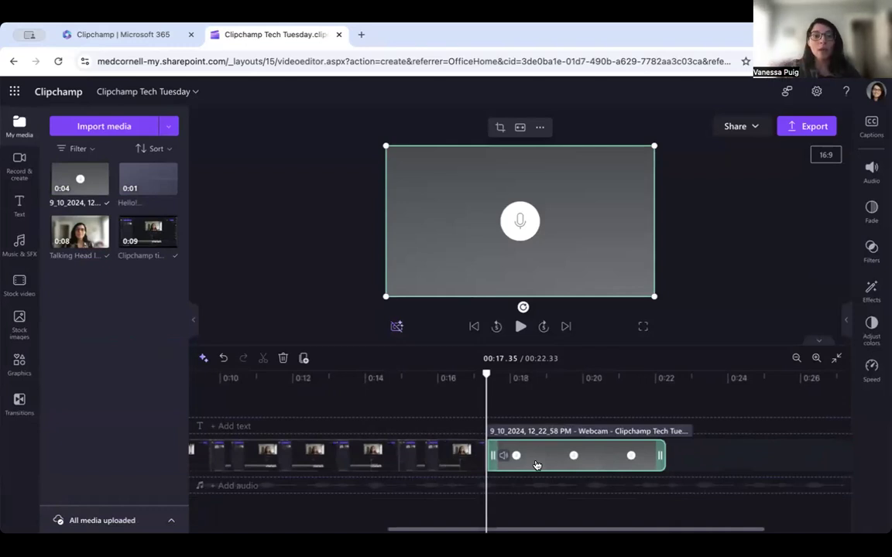
{"action": "scroll", "coordinate": [534, 470], "scroll_direction": "left", "scroll_amount": 2}
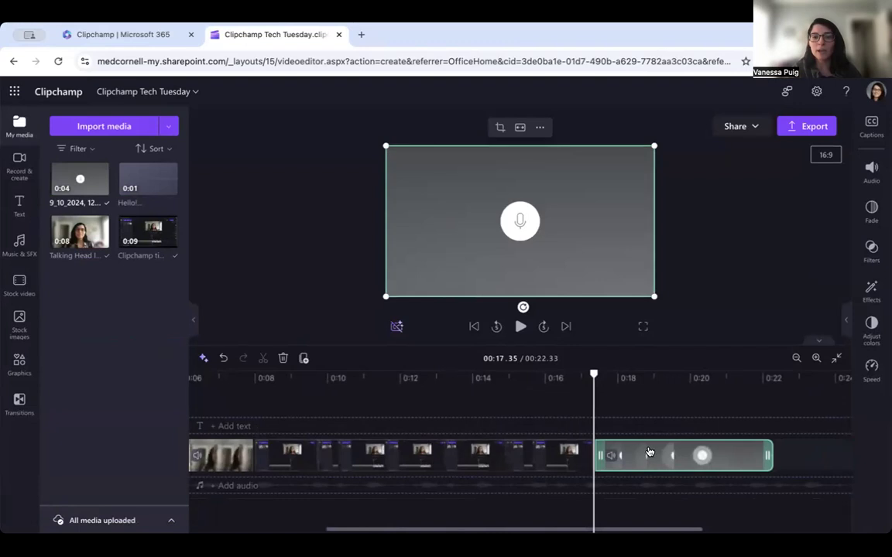
{"action": "left_click_drag", "start_coordinate": [649, 453], "coordinate": [307, 479]}
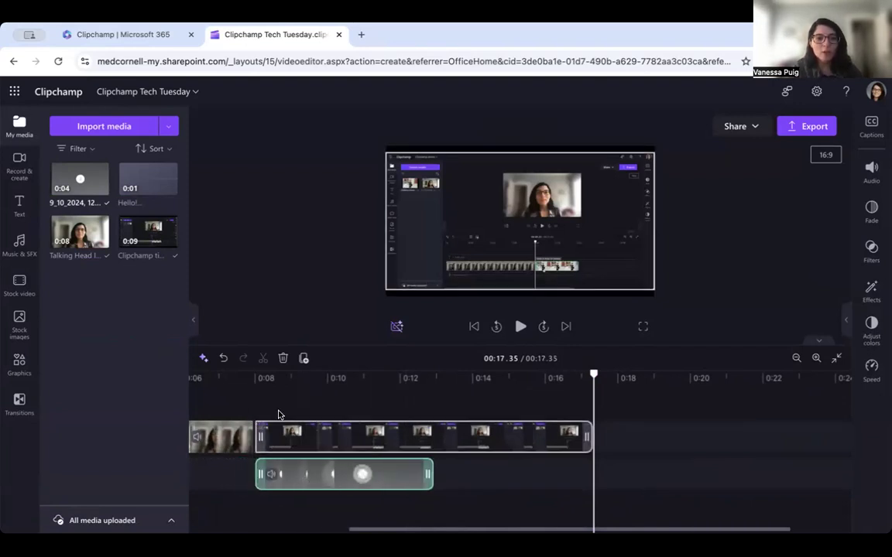
Play the timeline from just before the screen recording to check the voiceover against it
{"action": "left_click_drag", "start_coordinate": [592, 374], "coordinate": [250, 381]}
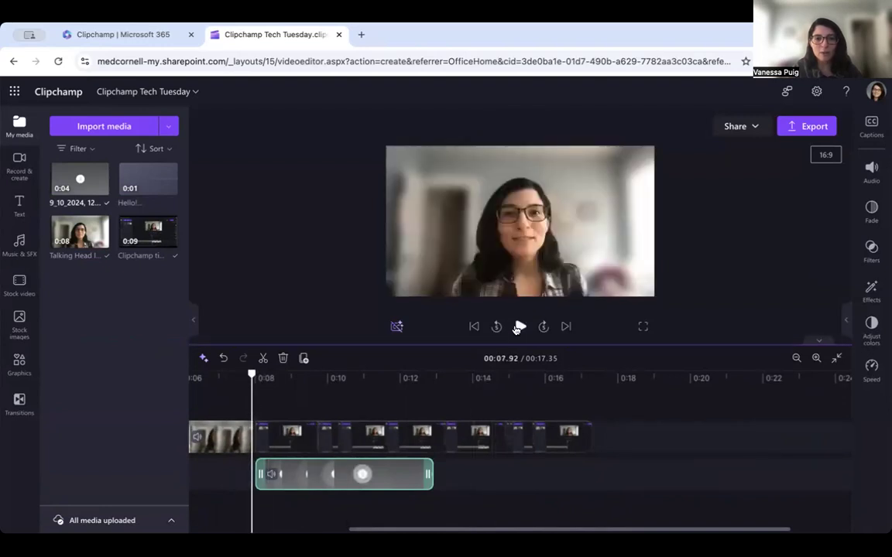
{"action": "left_click", "coordinate": [519, 329]}
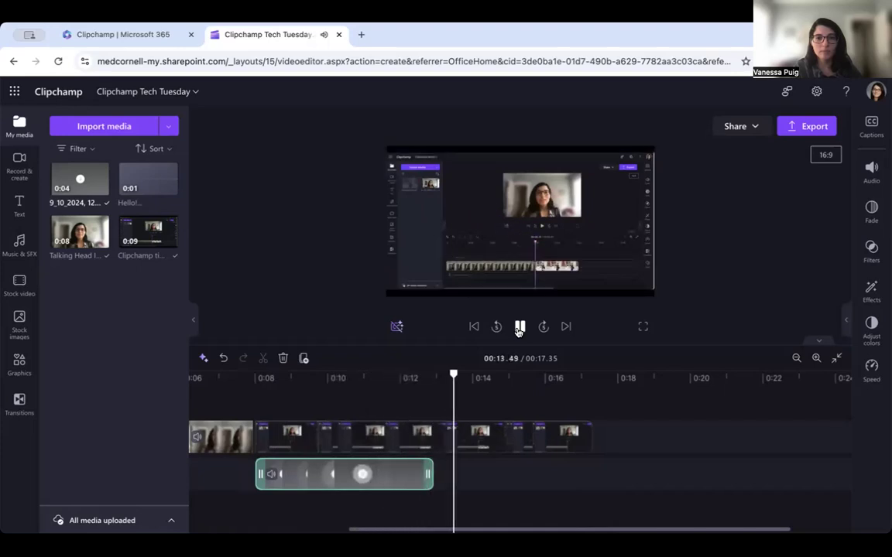
{"action": "left_click", "coordinate": [518, 328]}
Trim the end of the screen recording to match the voiceover's end at 12.97 seconds
{"action": "left_click", "coordinate": [432, 436]}
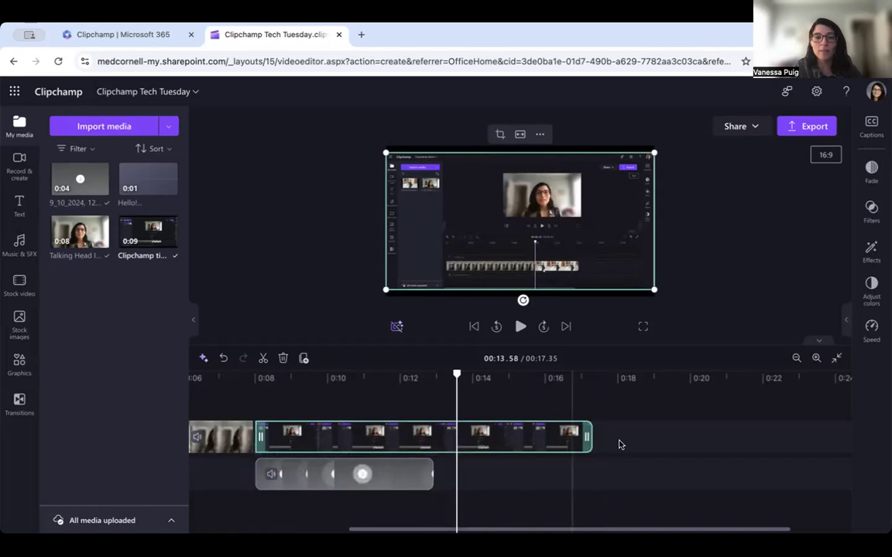
{"action": "left_click_drag", "start_coordinate": [588, 436], "coordinate": [566, 435]}
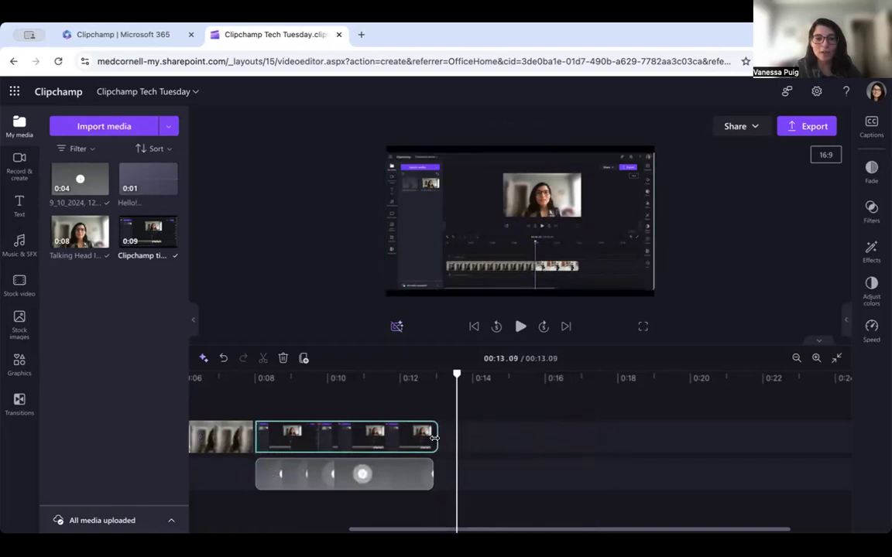
{"action": "left_click_drag", "start_coordinate": [433, 438], "coordinate": [431, 438]}
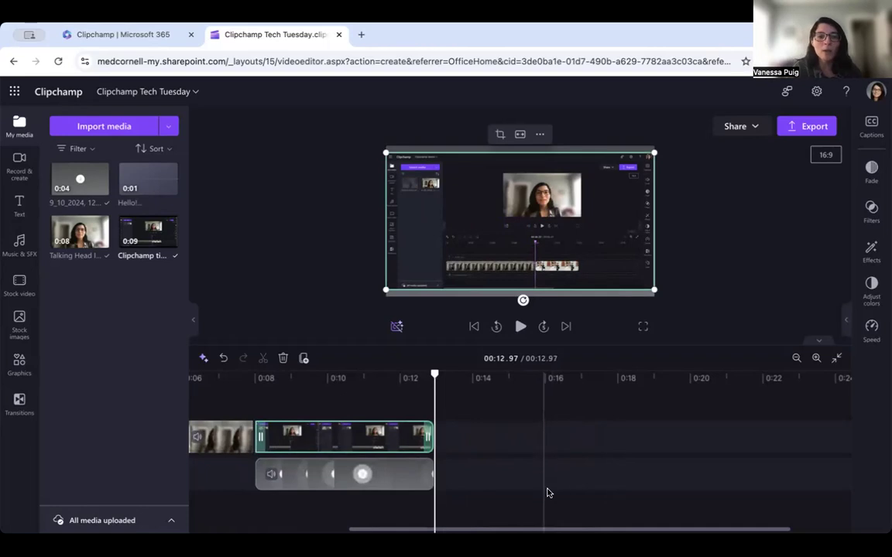
Select the Talking Head Intro clip, return the playhead to the start, and examine the clip's volume and fade settings
{"action": "scroll", "coordinate": [326, 457], "scroll_direction": "left", "scroll_amount": 3}
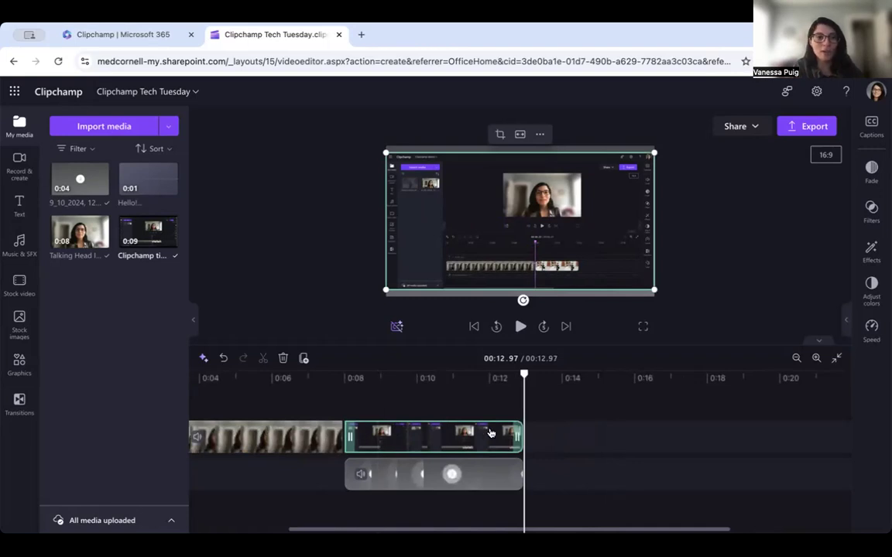
{"action": "scroll", "coordinate": [315, 382], "scroll_direction": "left", "scroll_amount": 5}
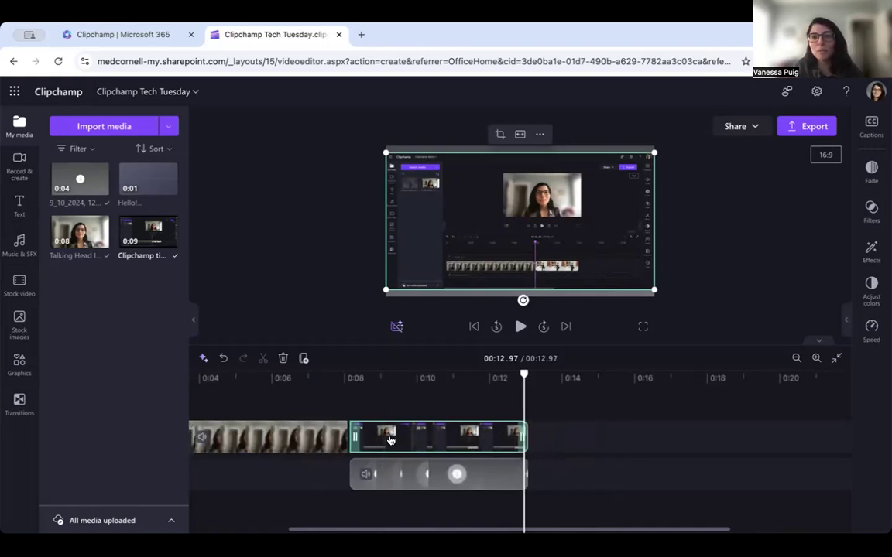
{"action": "left_click", "coordinate": [280, 445]}
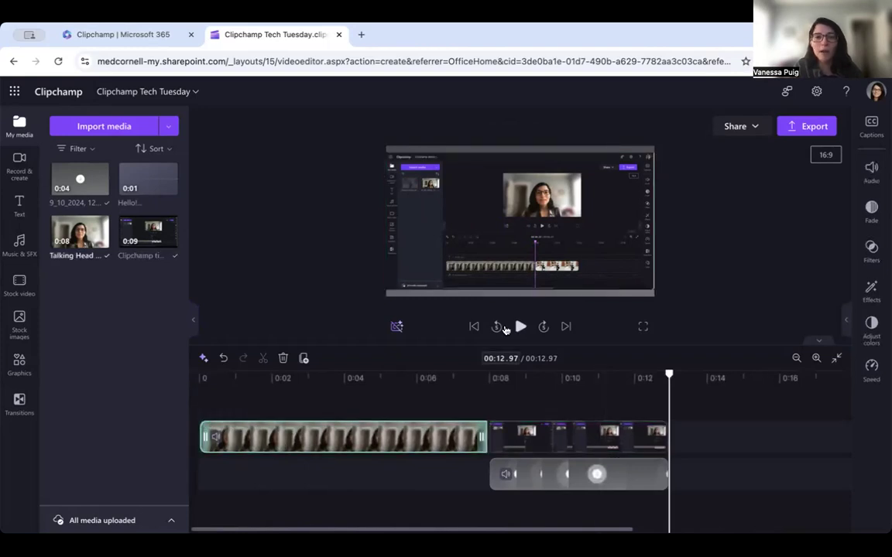
{"action": "left_click_drag", "start_coordinate": [669, 374], "coordinate": [185, 392]}
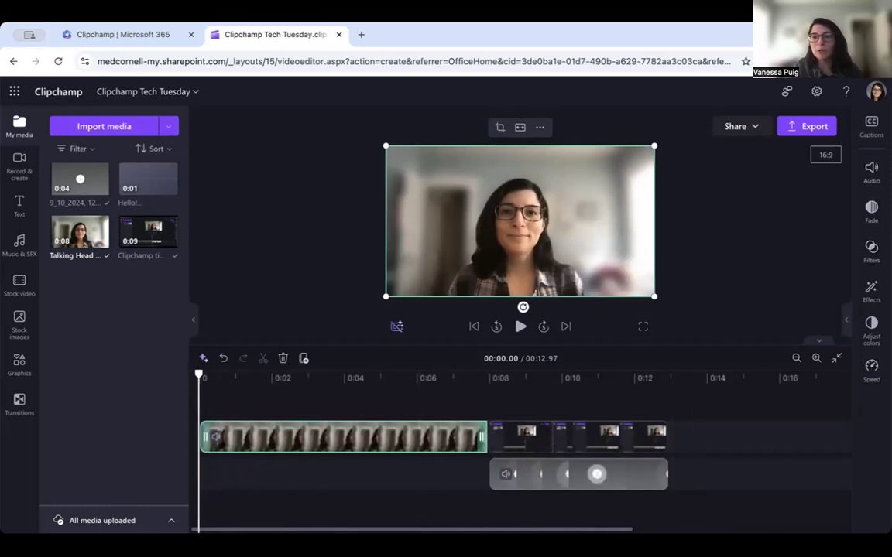
{"action": "left_click", "coordinate": [871, 172]}
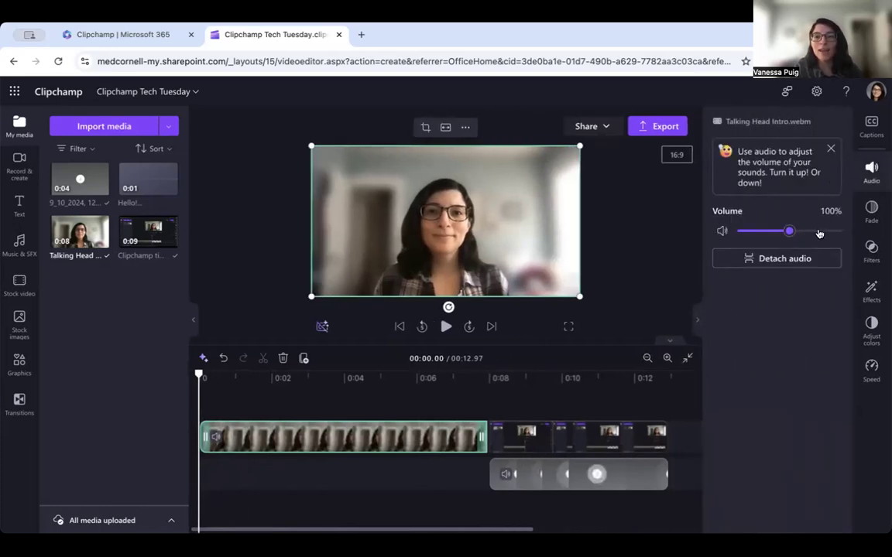
{"action": "left_click", "coordinate": [866, 214]}
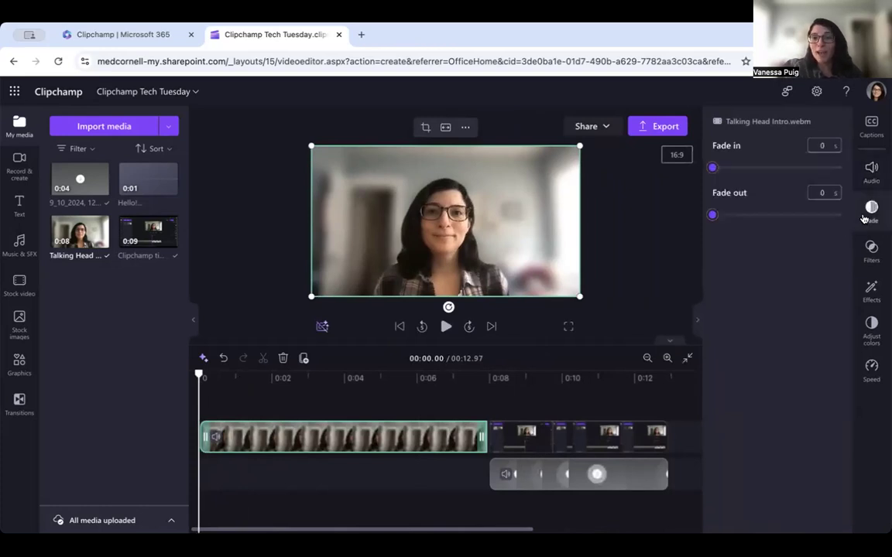
Try the orange and yellow overlay filters on the Talking Head Intro clip, and reset its filter to None
{"action": "left_click", "coordinate": [871, 249]}
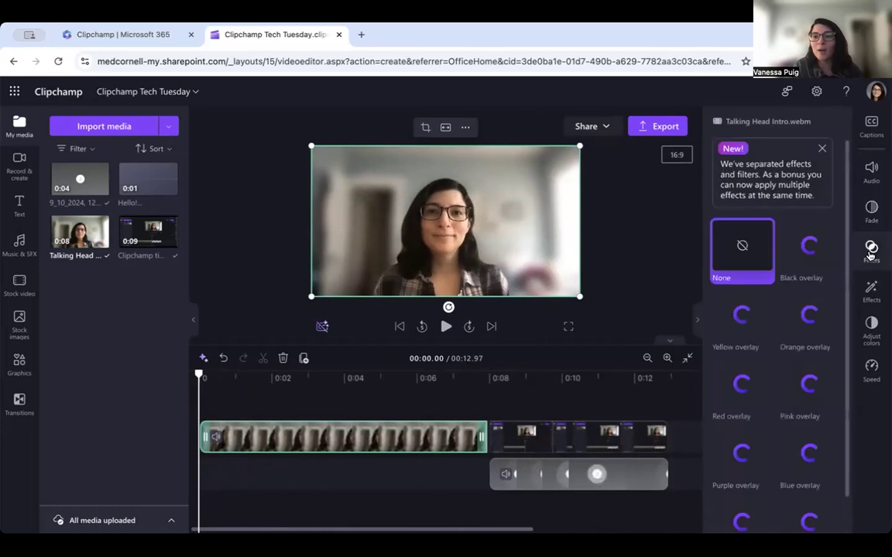
{"action": "scroll", "coordinate": [771, 368], "scroll_direction": "down", "scroll_amount": 1}
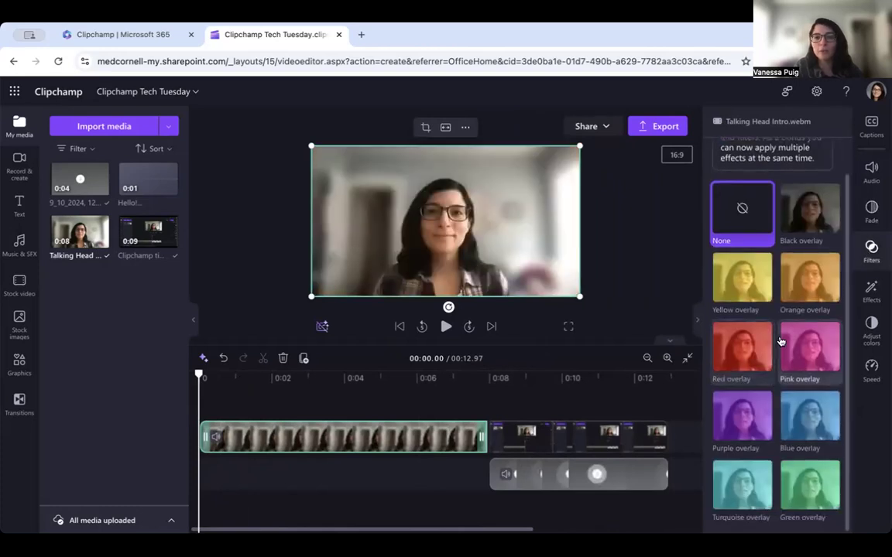
{"action": "left_click", "coordinate": [802, 348]}
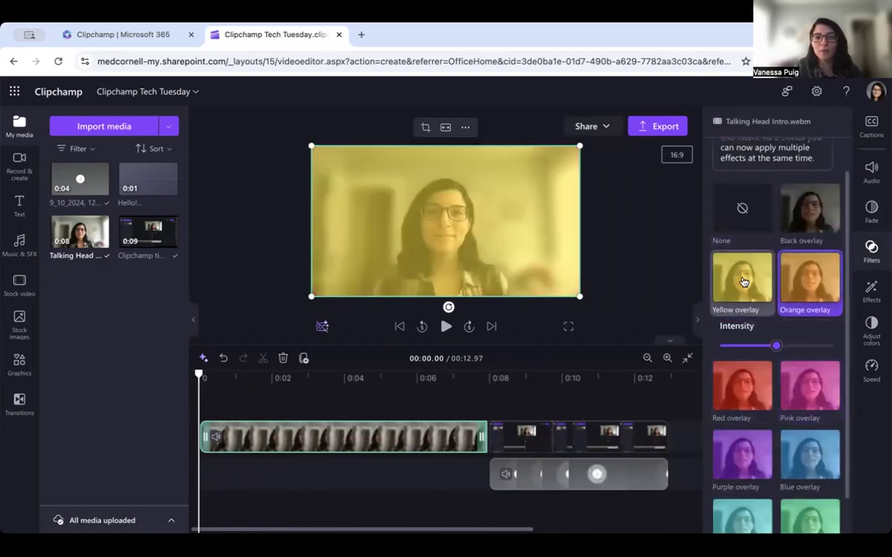
{"action": "left_click", "coordinate": [742, 277]}
{"action": "left_click", "coordinate": [741, 212]}
Try the VHS effect on the Talking Head Intro clip, look at the color adjustments, and reset the effect to None
{"action": "left_click", "coordinate": [871, 292]}
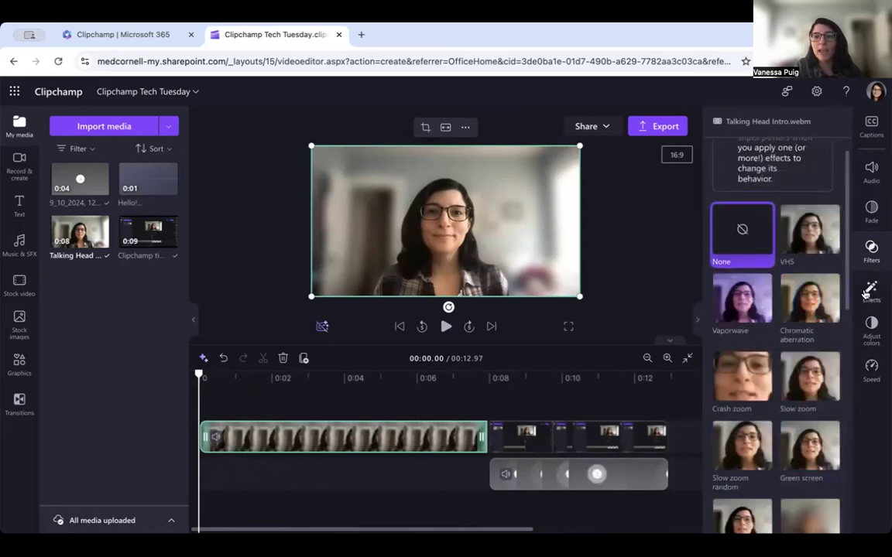
{"action": "left_click", "coordinate": [822, 245]}
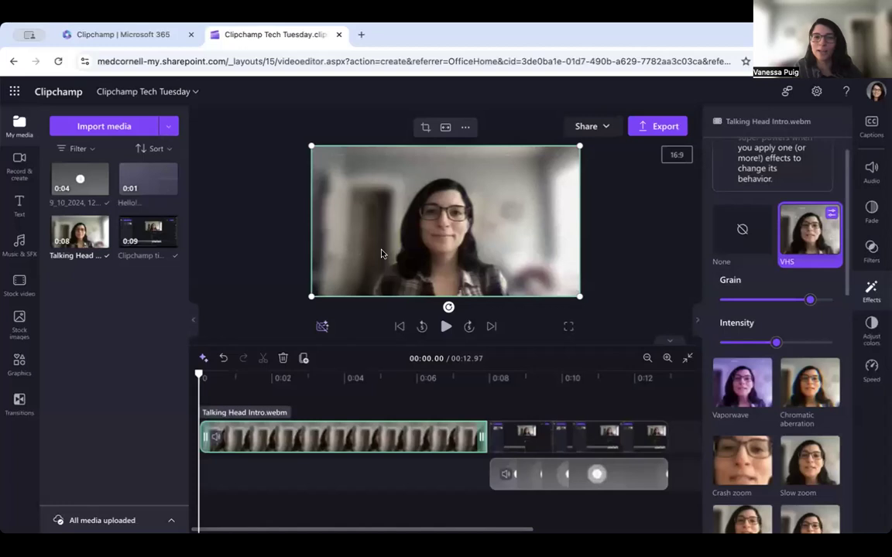
{"action": "left_click", "coordinate": [871, 329]}
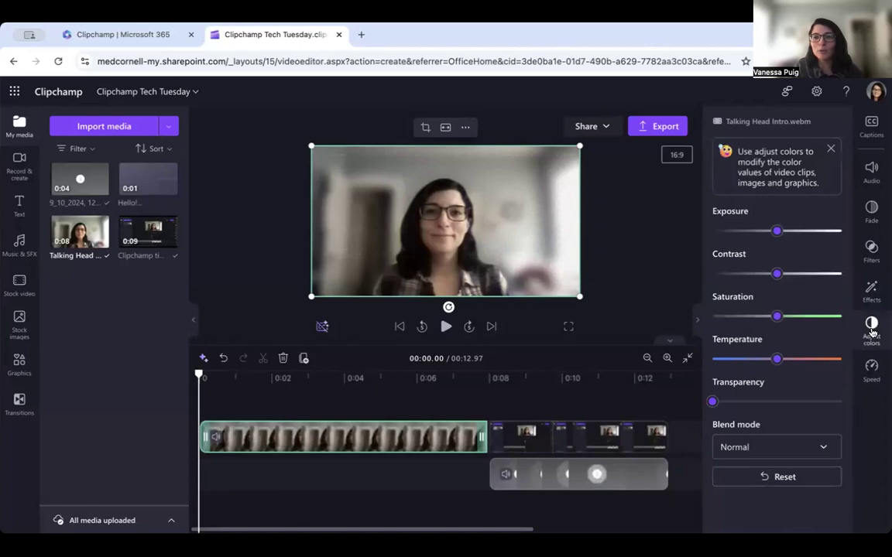
{"action": "left_click", "coordinate": [872, 292]}
{"action": "left_click", "coordinate": [758, 265]}
Try slight exposure, contrast and saturation changes on the Talking Head Intro clip, check the blend modes, and reset the color adjustments
{"action": "left_click", "coordinate": [870, 327]}
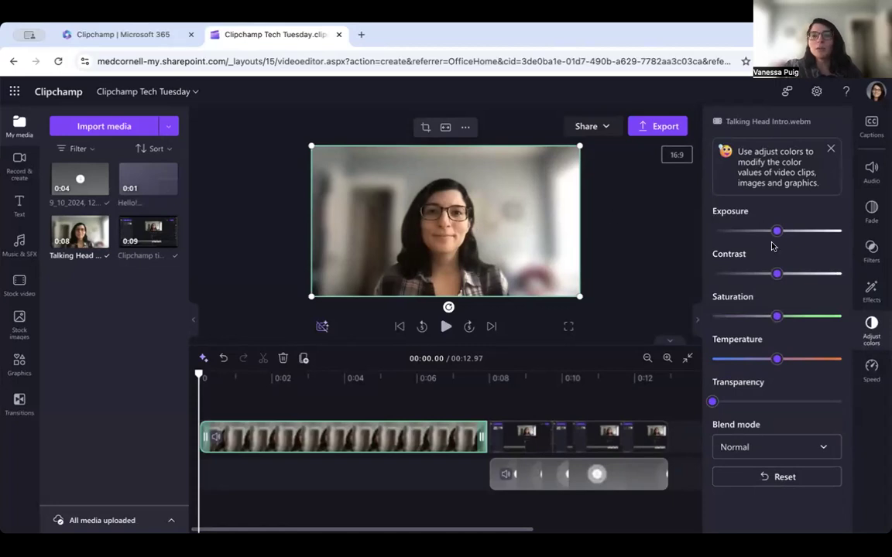
{"action": "mouse_move", "coordinate": [777, 233]}
{"action": "left_mouse_down"}
{"action": "mouse_move", "coordinate": [792, 233]}
{"action": "mouse_move", "coordinate": [777, 233]}
{"action": "left_mouse_up"}
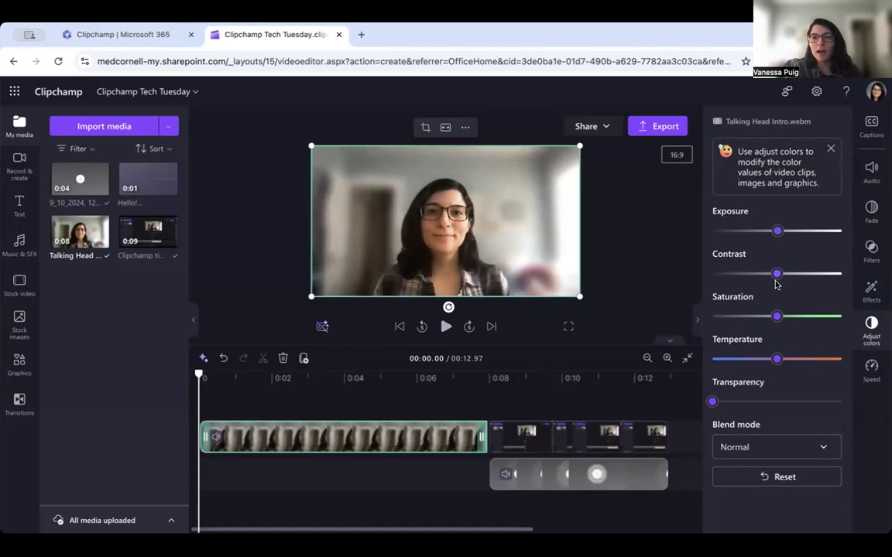
{"action": "mouse_move", "coordinate": [777, 274]}
{"action": "left_mouse_down"}
{"action": "mouse_move", "coordinate": [792, 274]}
{"action": "mouse_move", "coordinate": [781, 274]}
{"action": "left_mouse_up"}
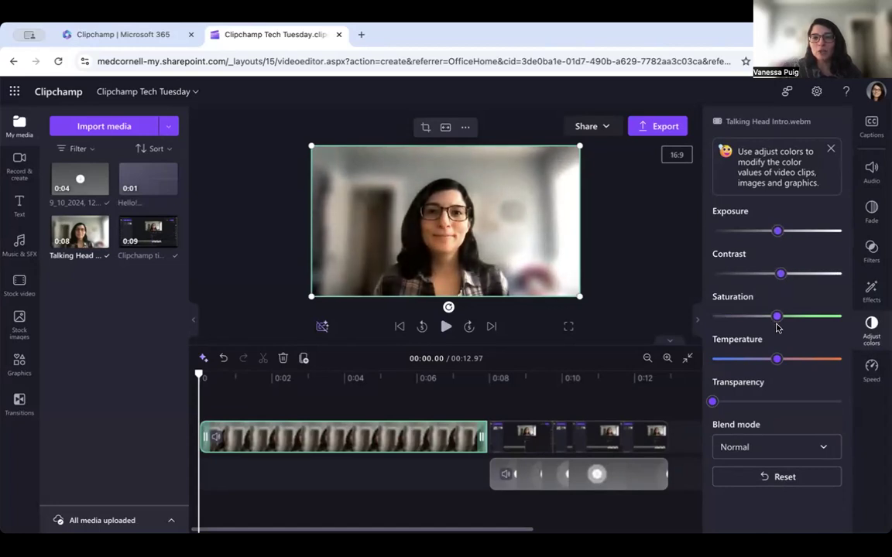
{"action": "mouse_move", "coordinate": [776, 317]}
{"action": "left_mouse_down"}
{"action": "mouse_move", "coordinate": [792, 316]}
{"action": "mouse_move", "coordinate": [781, 315]}
{"action": "left_mouse_up"}
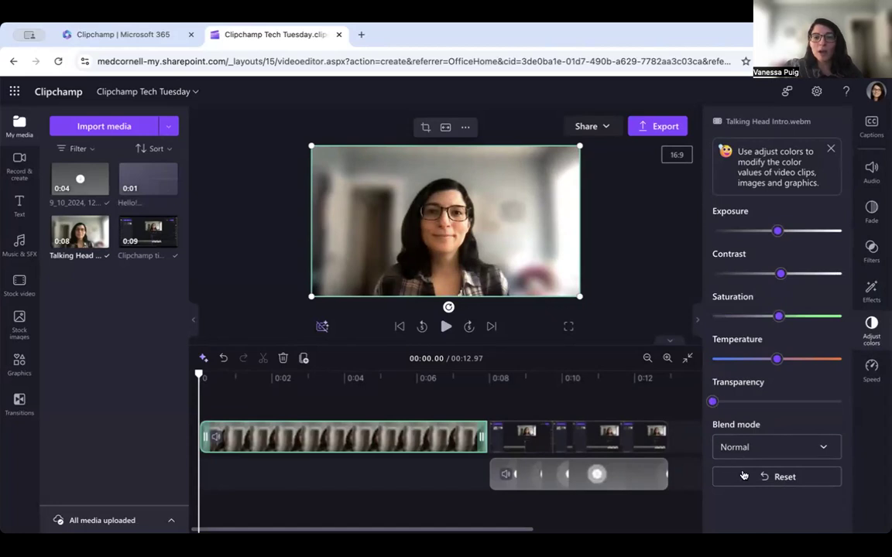
{"action": "left_click", "coordinate": [756, 447]}
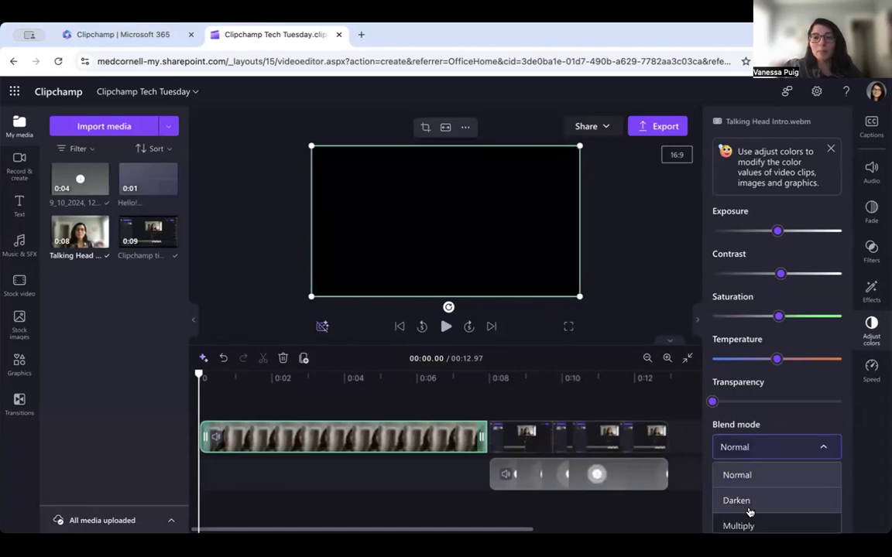
{"action": "left_click", "coordinate": [769, 423]}
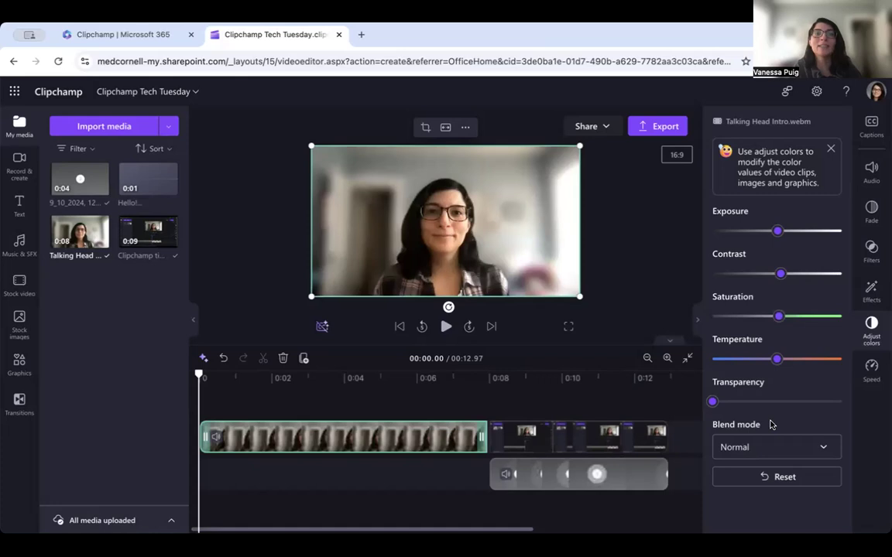
{"action": "left_click", "coordinate": [764, 478]}
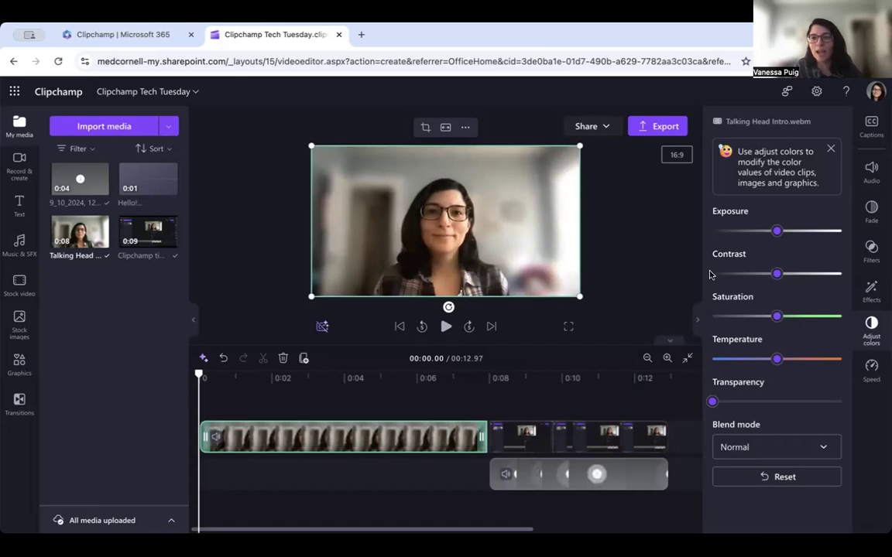
Examine the Talking Head Intro clip's speed settings, and browse the stock video and stock image libraries
{"action": "left_click", "coordinate": [871, 370]}
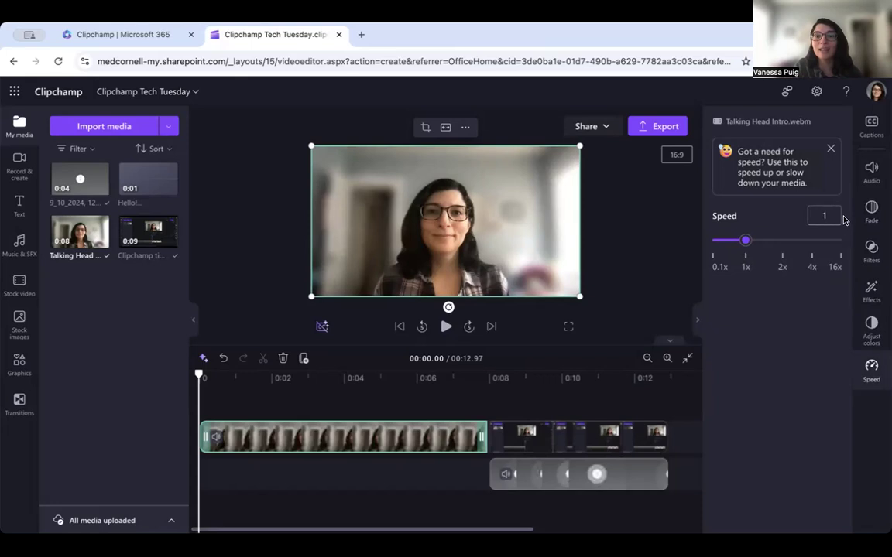
{"action": "left_click", "coordinate": [869, 369]}
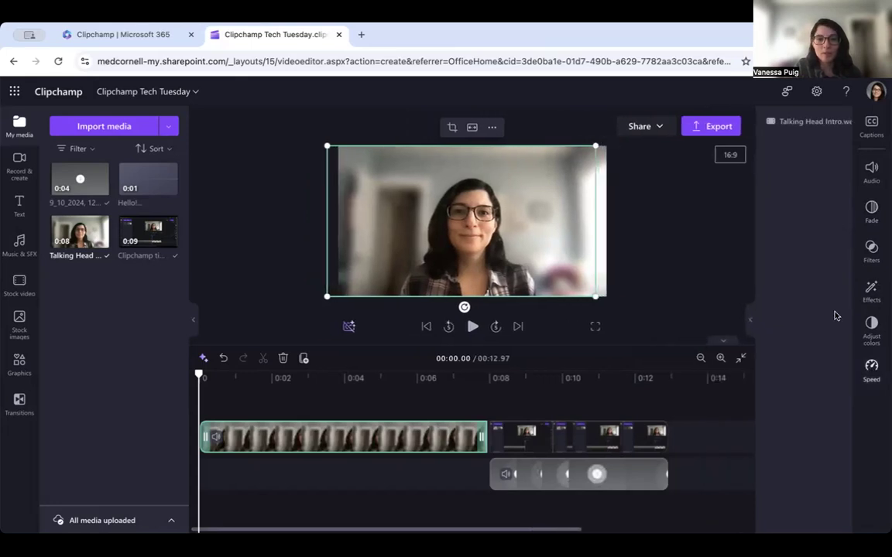
{"action": "mouse_move", "coordinate": [69, 229]}
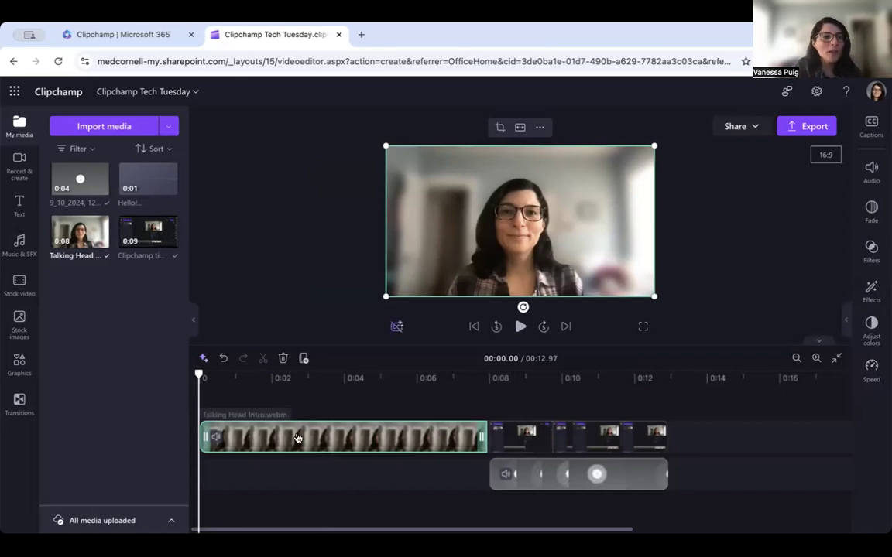
{"action": "left_click", "coordinate": [14, 294]}
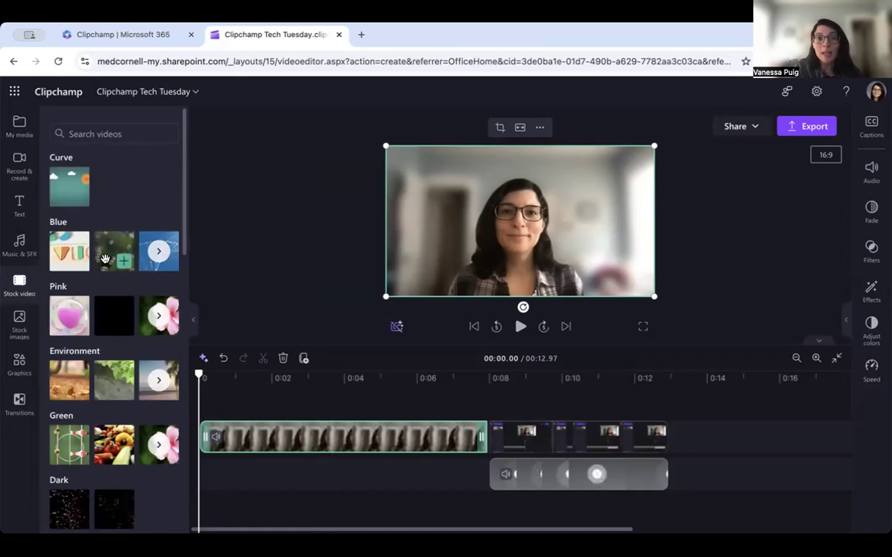
{"action": "left_click", "coordinate": [15, 327]}
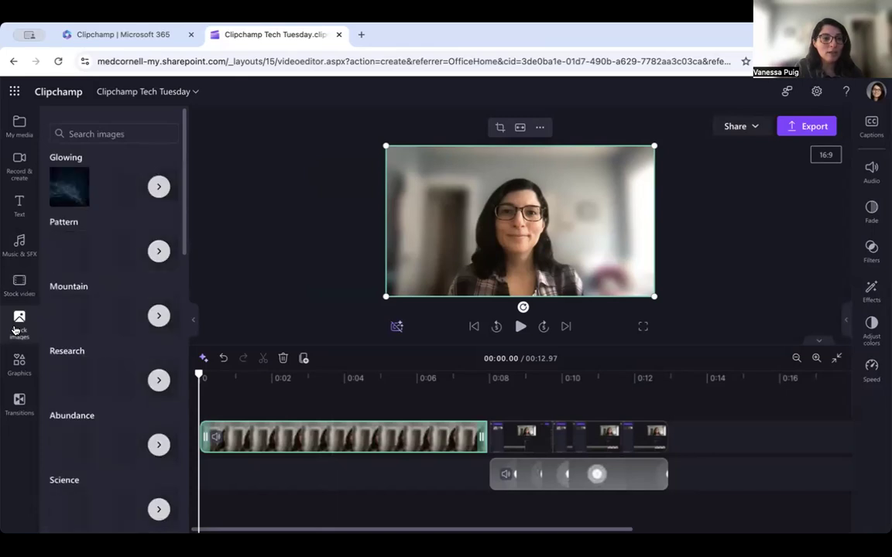
{"action": "scroll", "coordinate": [97, 341], "scroll_direction": "down", "scroll_amount": 3}
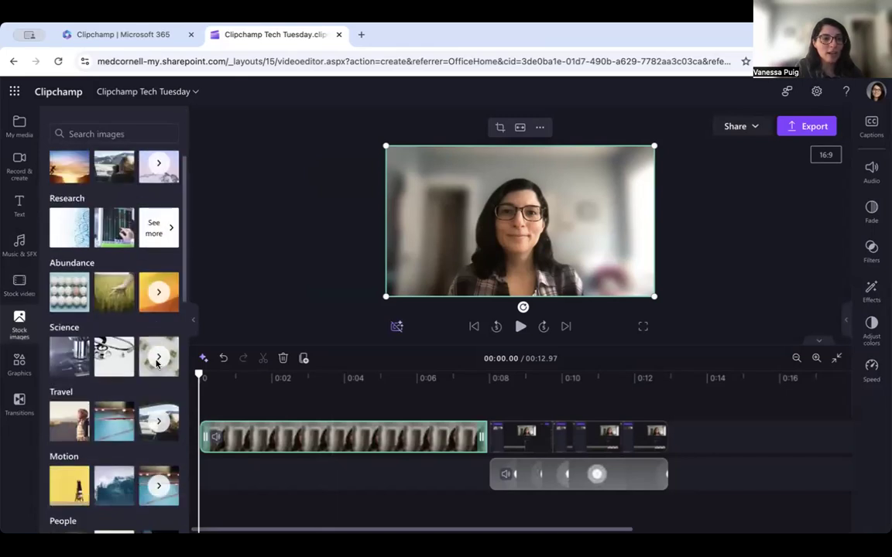
Search the stock videos for "cat" and place the Staring Cat clip right after the screen recording on the timeline
{"action": "left_click", "coordinate": [19, 287]}
{"action": "left_click", "coordinate": [89, 133]}
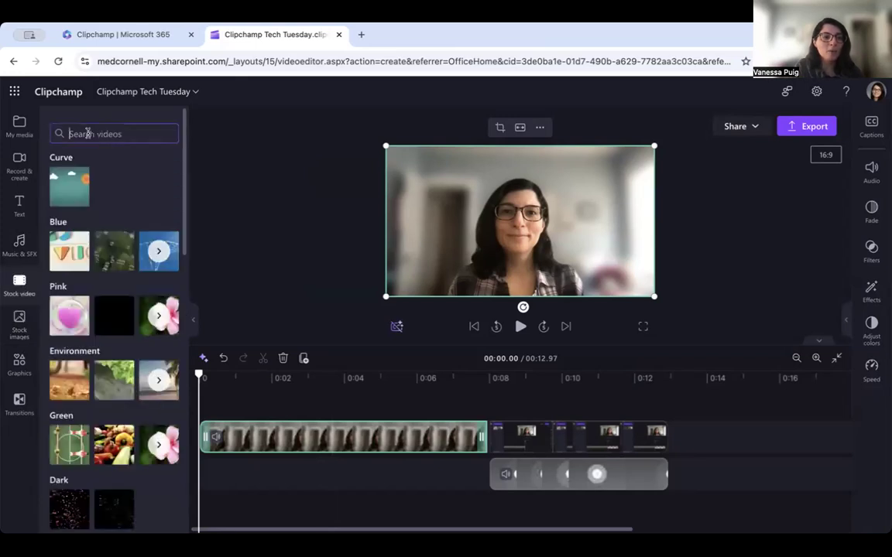
{"action": "type", "text": "cat"}
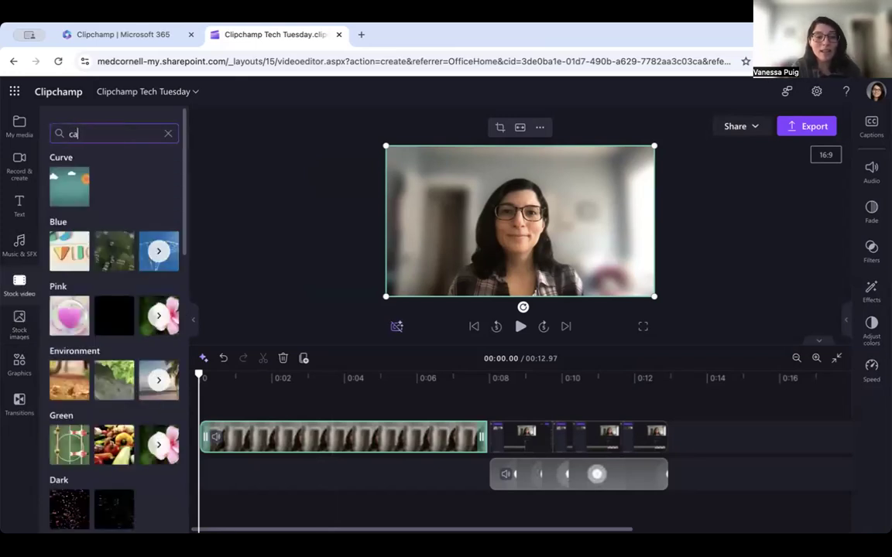
{"action": "mouse_move", "coordinate": [115, 227]}
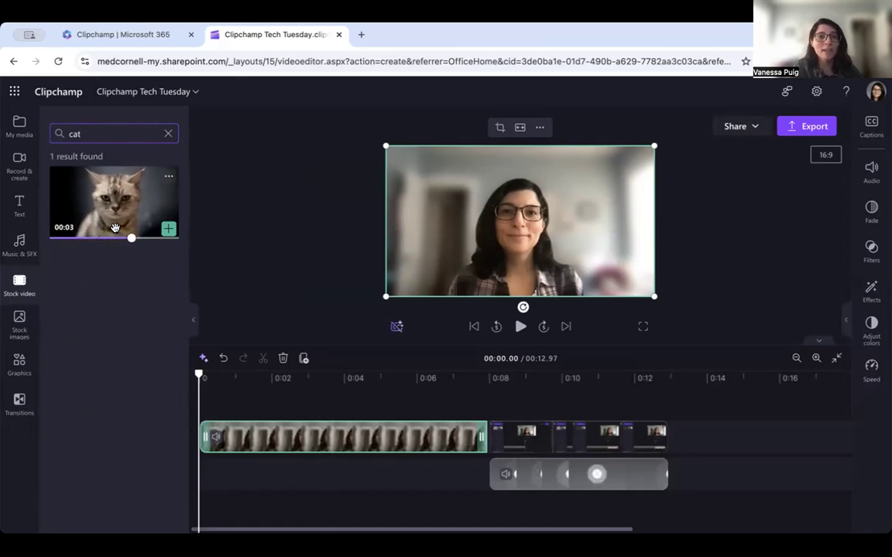
{"action": "left_click", "coordinate": [169, 231]}
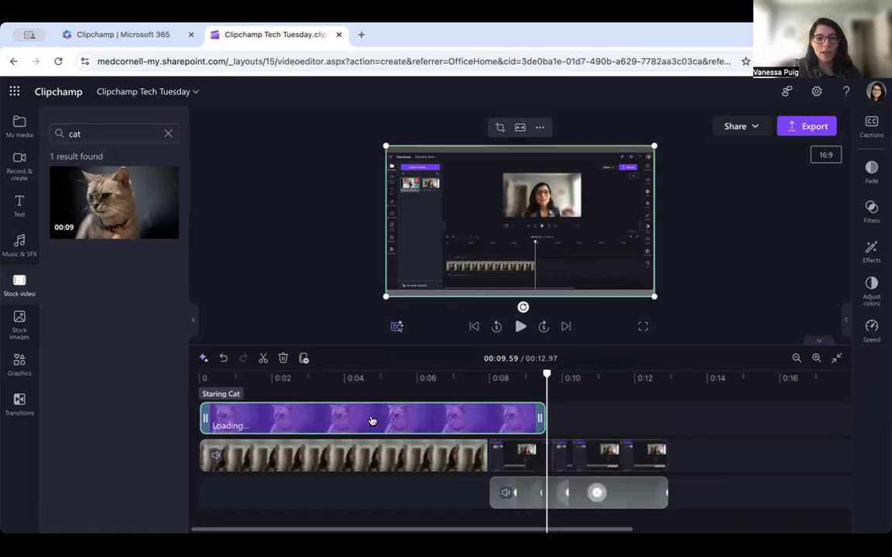
{"action": "left_click_drag", "start_coordinate": [497, 424], "coordinate": [774, 468]}
Select the Staring Cat clip and preview it in the timeline from near its start
{"action": "left_click", "coordinate": [494, 434]}
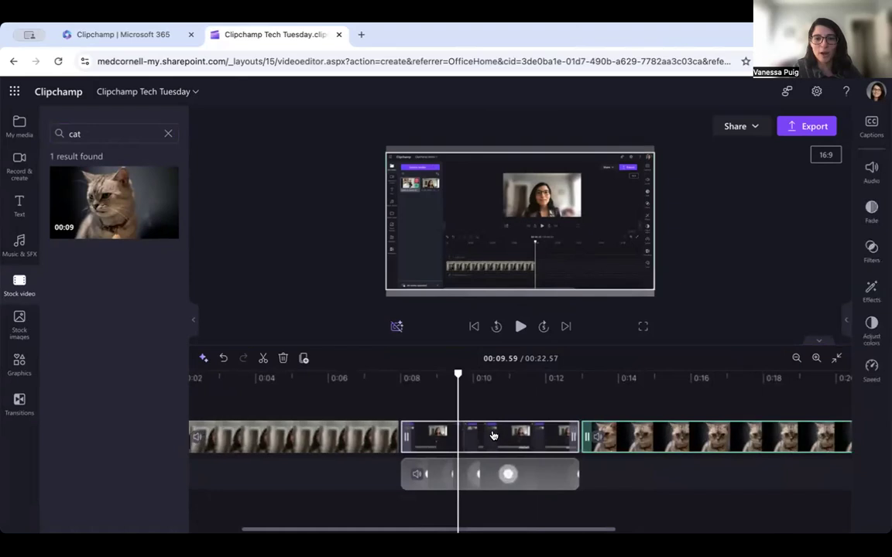
{"action": "left_click", "coordinate": [617, 431]}
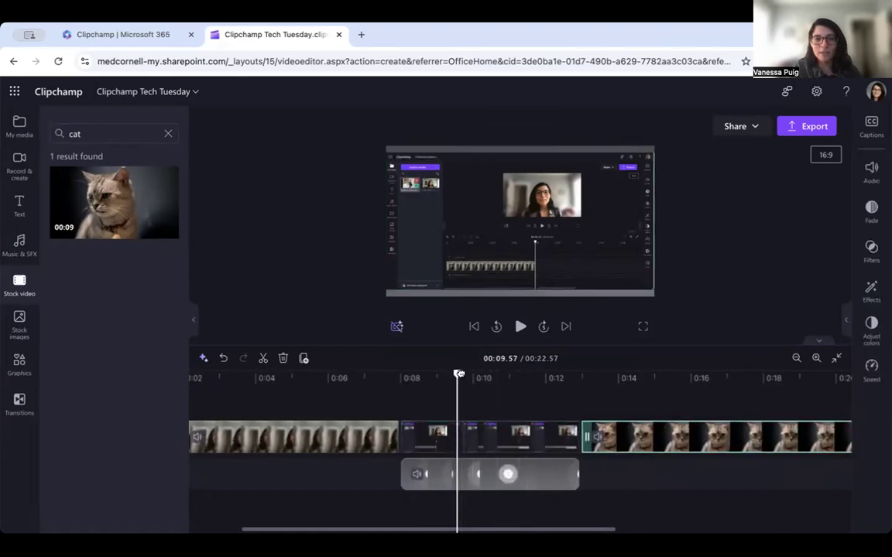
{"action": "left_click", "coordinate": [592, 377]}
{"action": "key", "text": "space"}
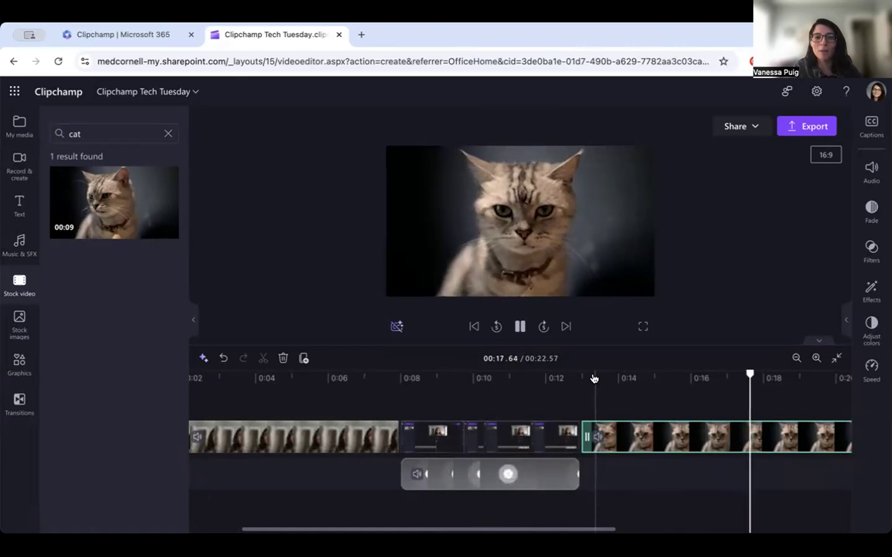
{"action": "key", "text": "space"}
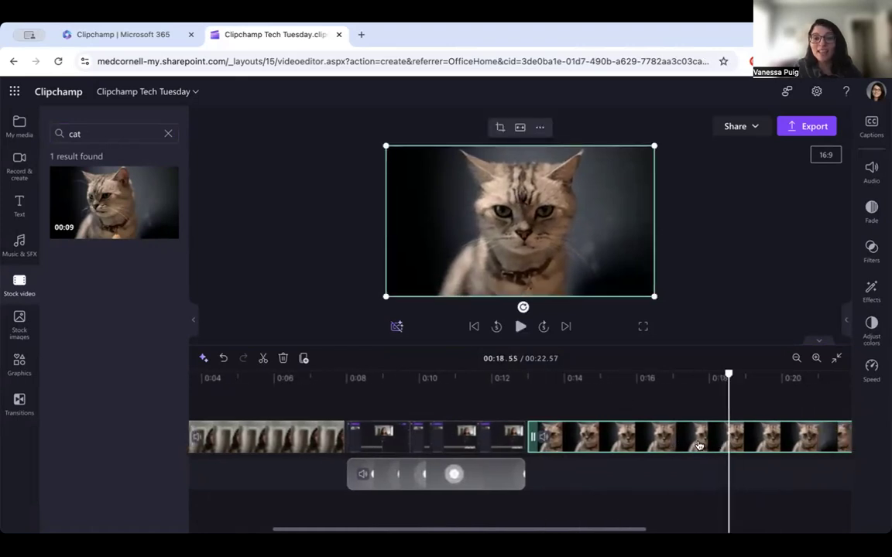
{"action": "scroll", "coordinate": [707, 435], "scroll_direction": "right", "scroll_amount": 2}
{"action": "left_click", "coordinate": [460, 450]}
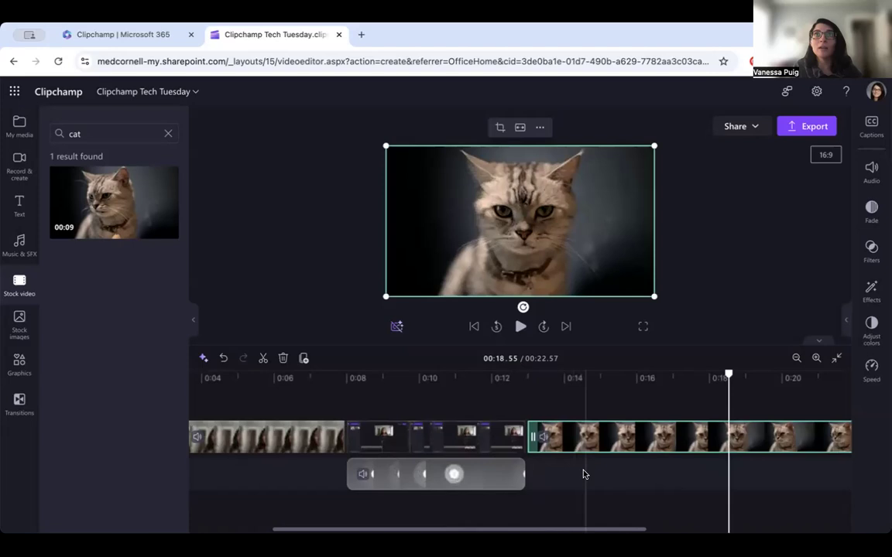
Make a screen recording of about 9 seconds and save it into the project after the Staring Cat clip
{"action": "left_click", "coordinate": [19, 176]}
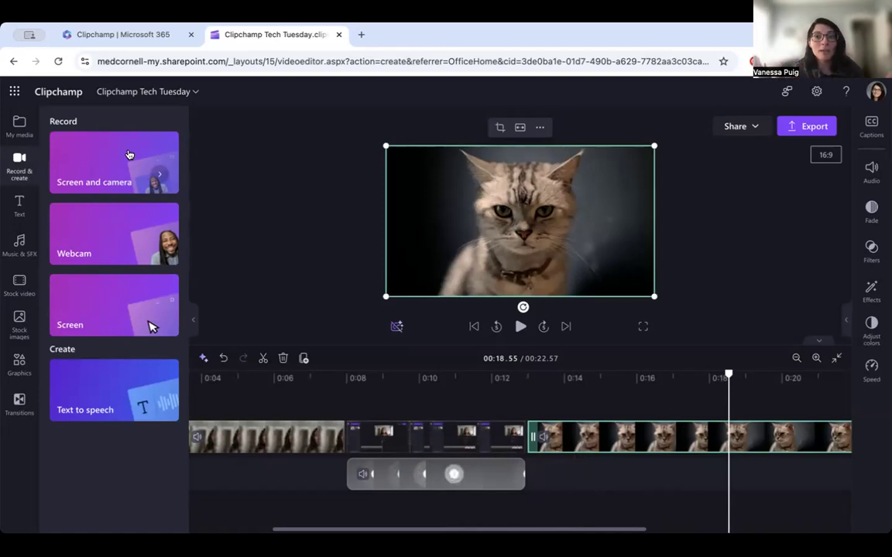
{"action": "left_click", "coordinate": [106, 318]}
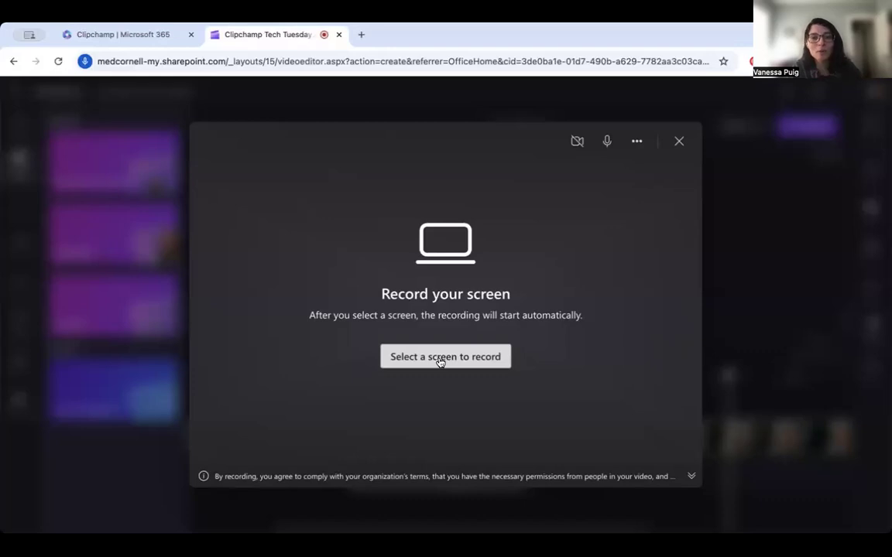
{"action": "left_click", "coordinate": [439, 357]}
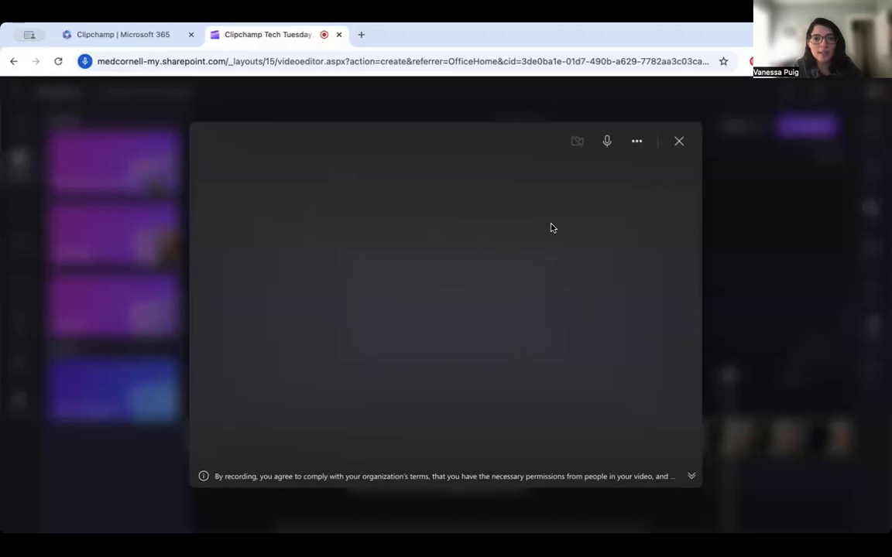
{"action": "left_click", "coordinate": [596, 442]}
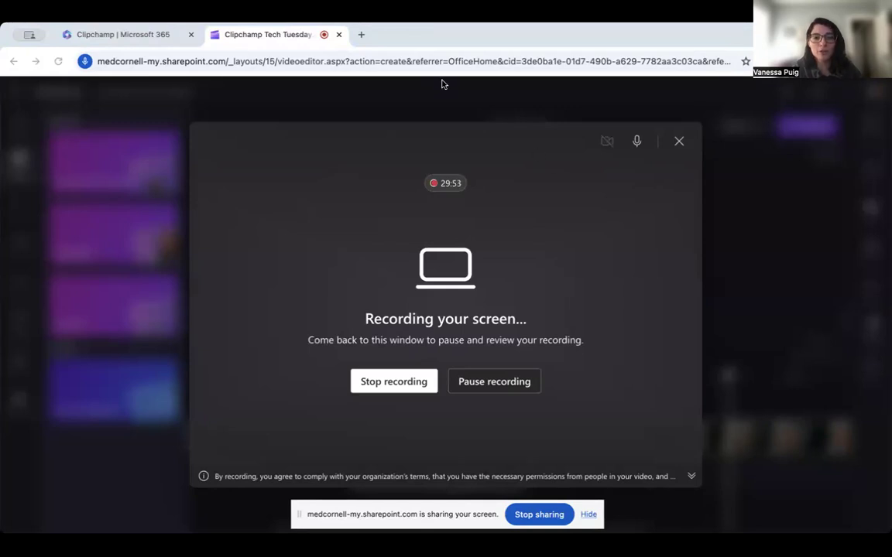
{"action": "left_click", "coordinate": [387, 387]}
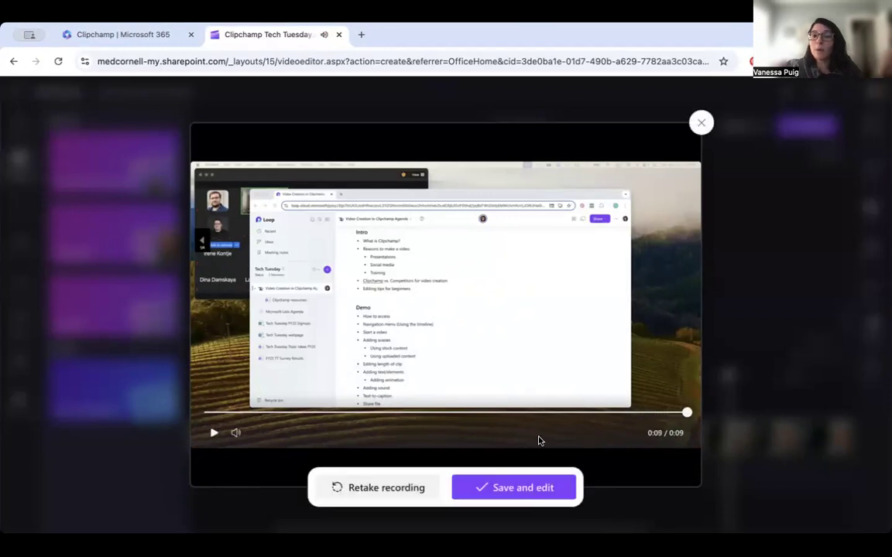
{"action": "left_click", "coordinate": [511, 491]}
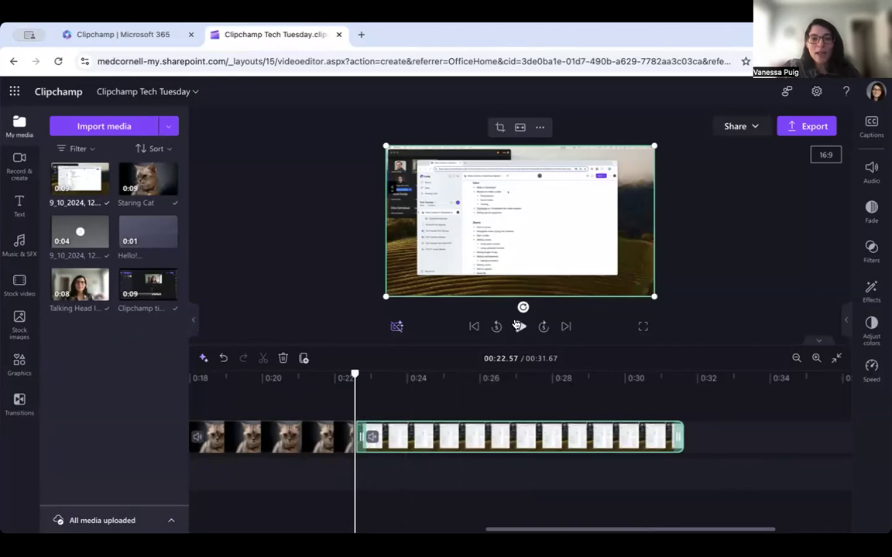
Play the new screen recording to its end, review the timeline's clips, and return the playhead to the start
{"action": "left_click", "coordinate": [518, 327]}
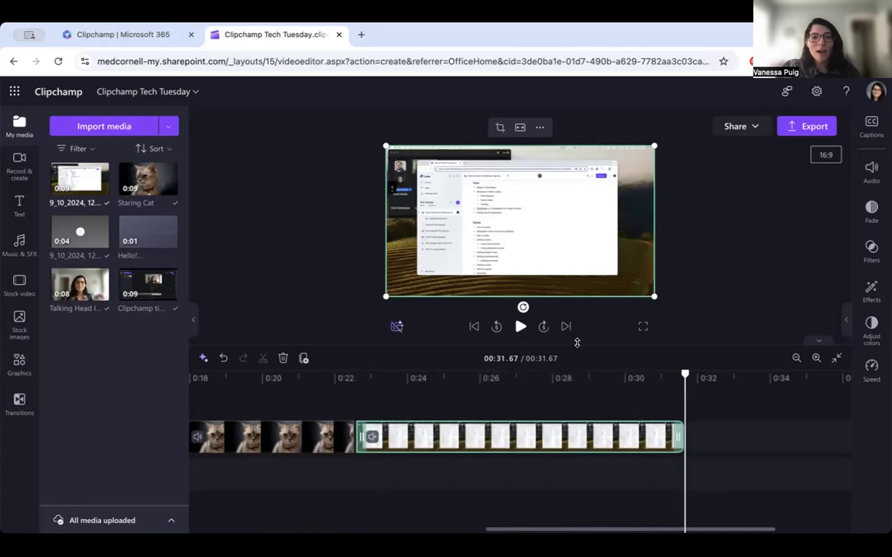
{"action": "left_click_drag", "start_coordinate": [543, 375], "coordinate": [318, 384]}
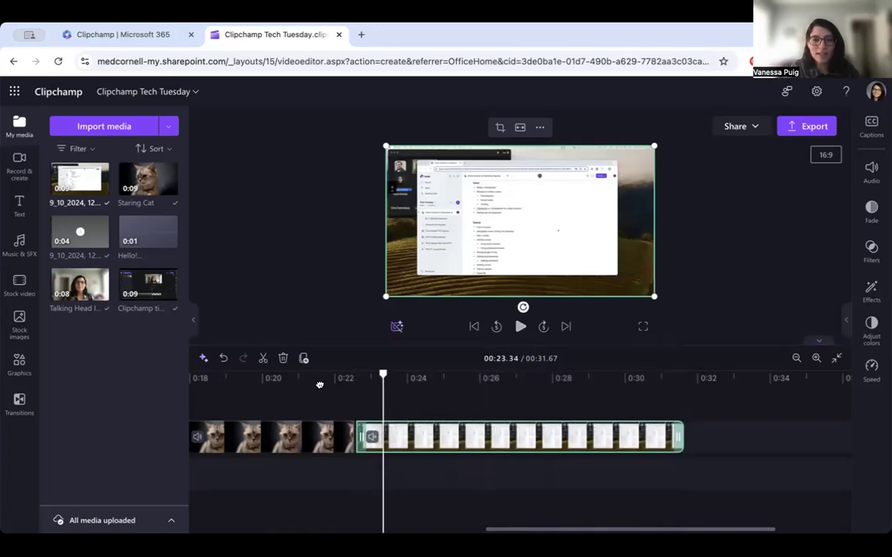
{"action": "scroll", "coordinate": [414, 422], "scroll_direction": "left", "scroll_amount": 3}
{"action": "scroll", "coordinate": [414, 422], "scroll_direction": "left", "scroll_amount": 5}
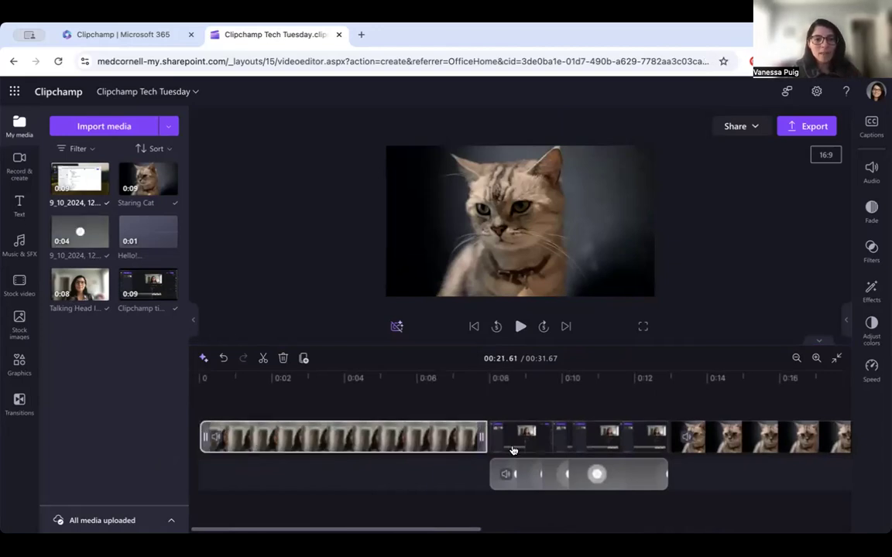
{"action": "scroll", "coordinate": [665, 452], "scroll_direction": "right", "scroll_amount": 5}
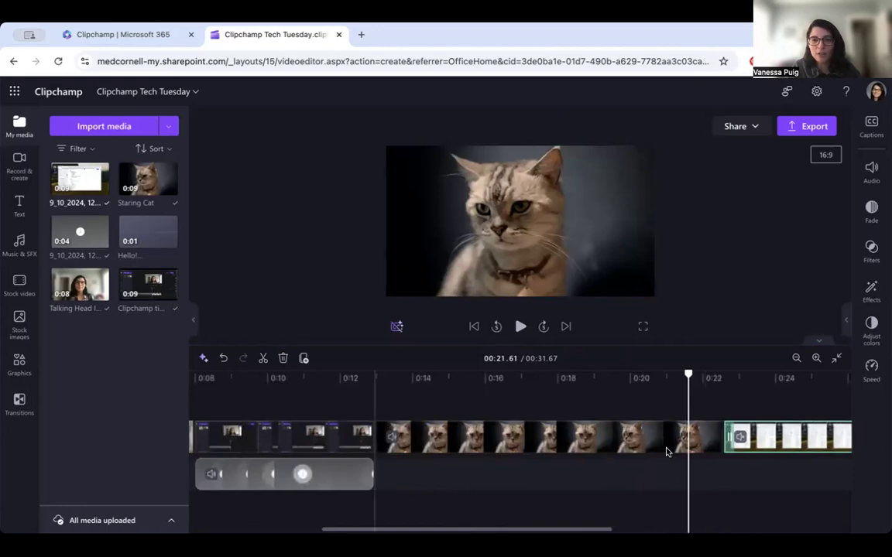
{"action": "left_click_drag", "start_coordinate": [688, 375], "coordinate": [231, 393]}
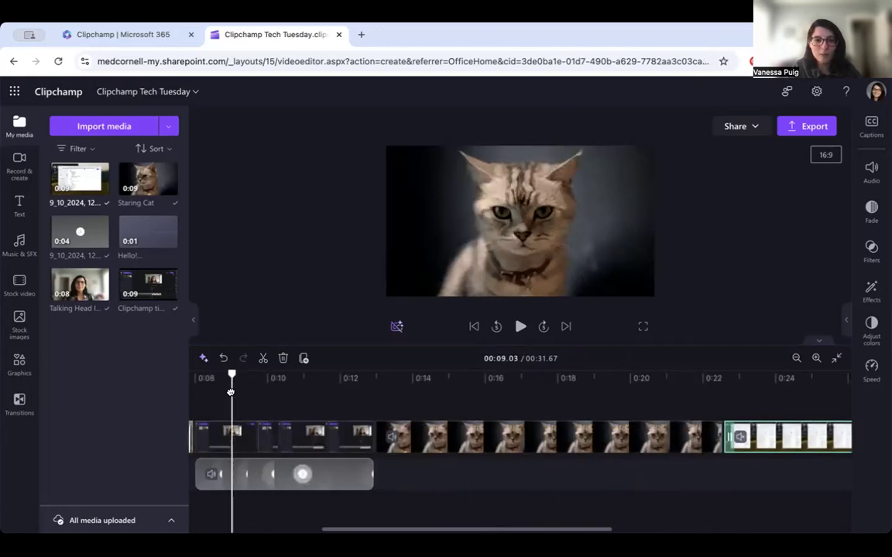
{"action": "scroll", "coordinate": [294, 399], "scroll_direction": "left", "scroll_amount": 5}
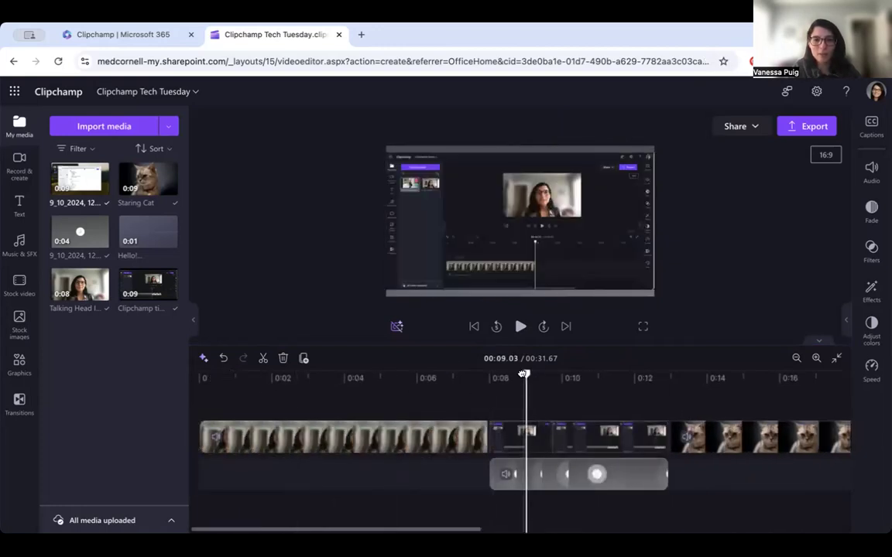
{"action": "left_click_drag", "start_coordinate": [524, 375], "coordinate": [191, 378]}
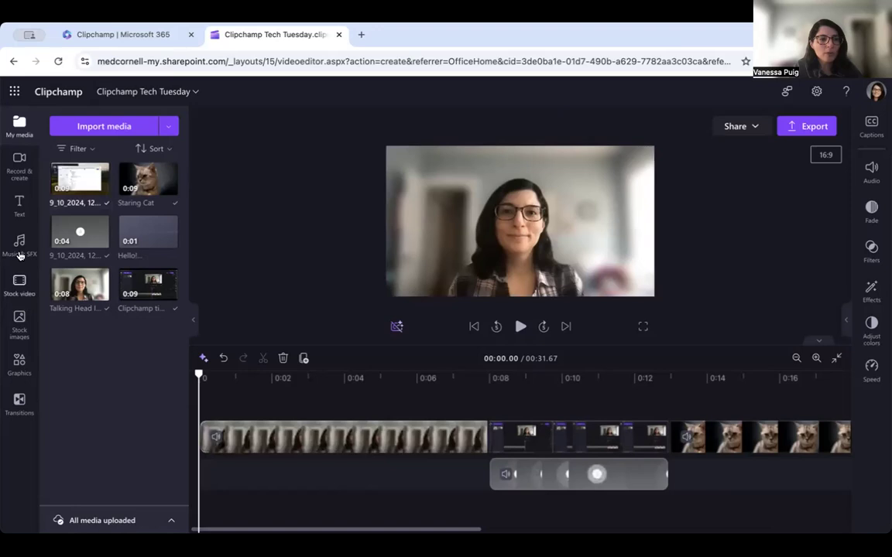
Browse the square and rectangle graphics and add the white text box with purple accent to the start of the timeline
{"action": "left_click", "coordinate": [20, 365]}
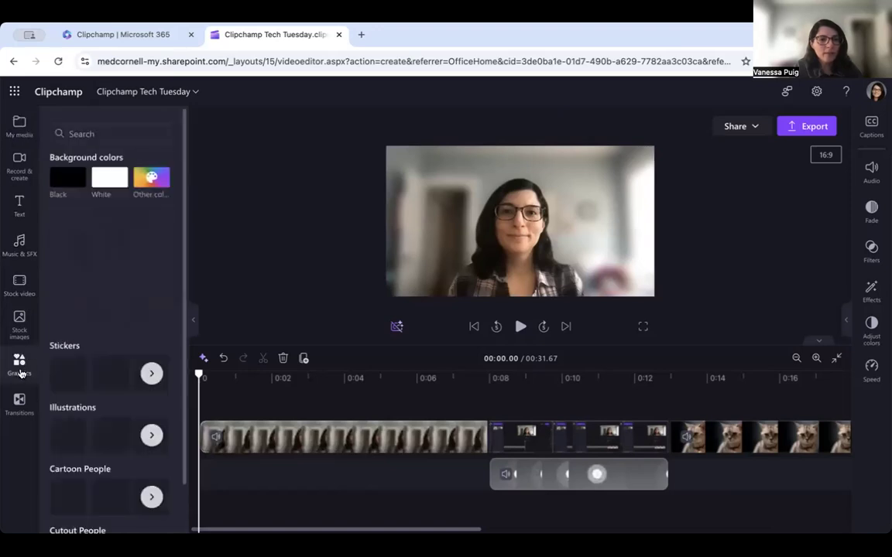
{"action": "scroll", "coordinate": [88, 425], "scroll_direction": "down", "scroll_amount": 1}
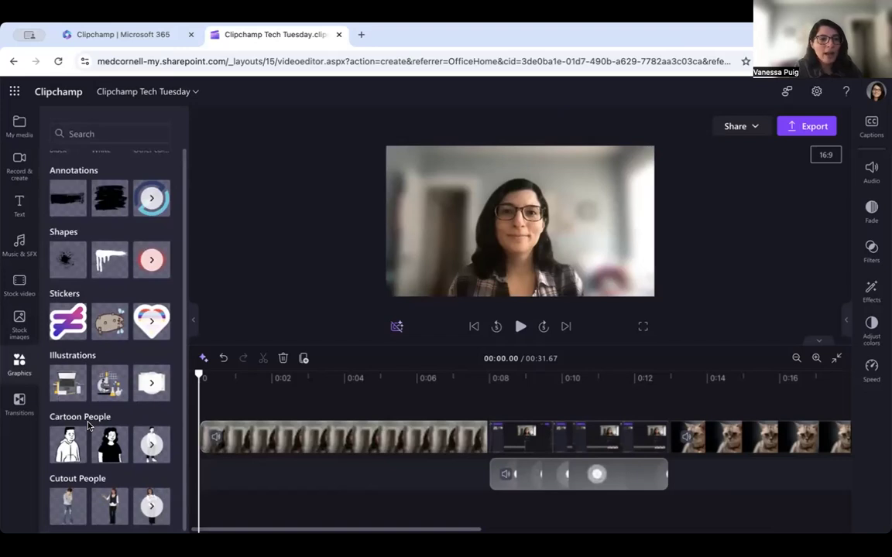
{"action": "scroll", "coordinate": [108, 292], "scroll_direction": "up", "scroll_amount": 1}
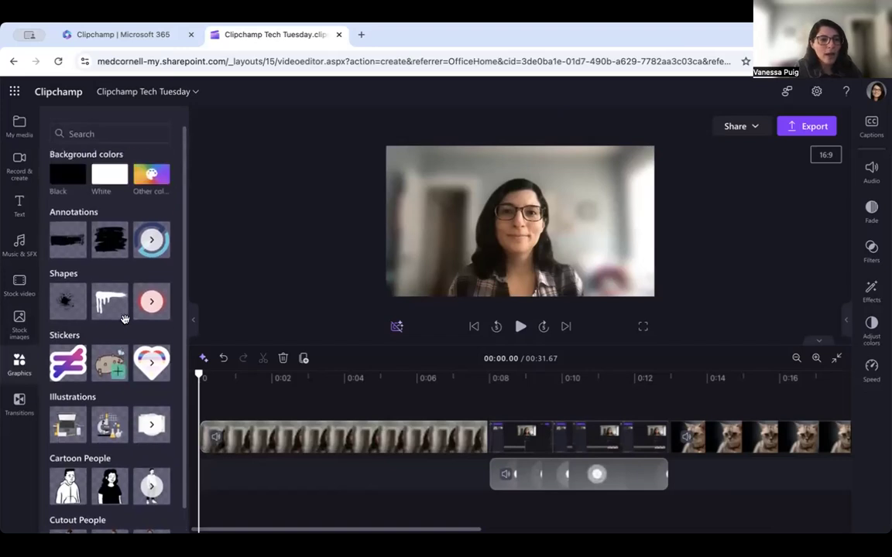
{"action": "left_click", "coordinate": [163, 313]}
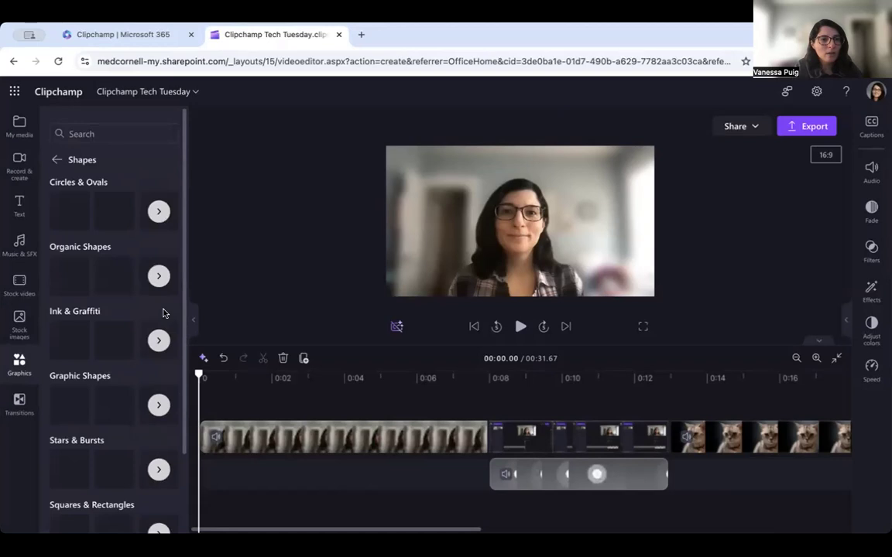
{"action": "scroll", "coordinate": [138, 357], "scroll_direction": "down", "scroll_amount": 1}
{"action": "scroll", "coordinate": [148, 372], "scroll_direction": "down", "scroll_amount": 2}
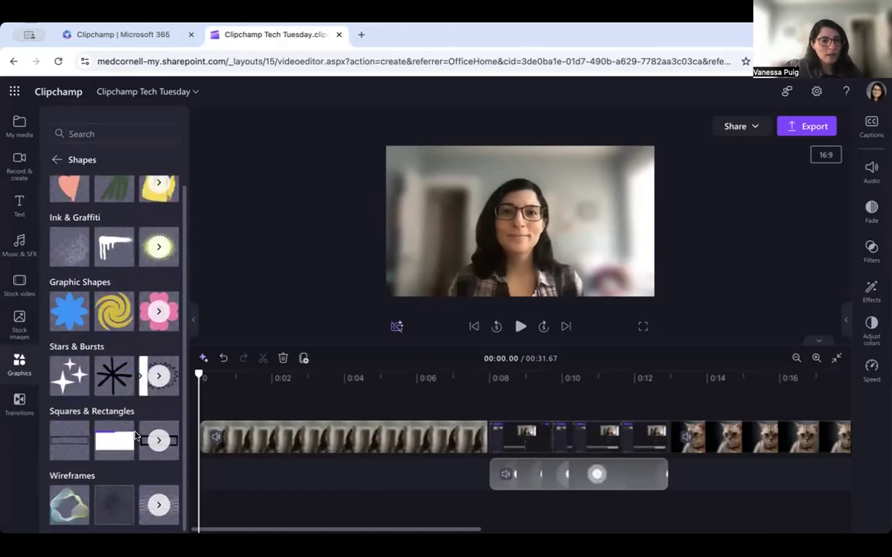
{"action": "left_click", "coordinate": [167, 442]}
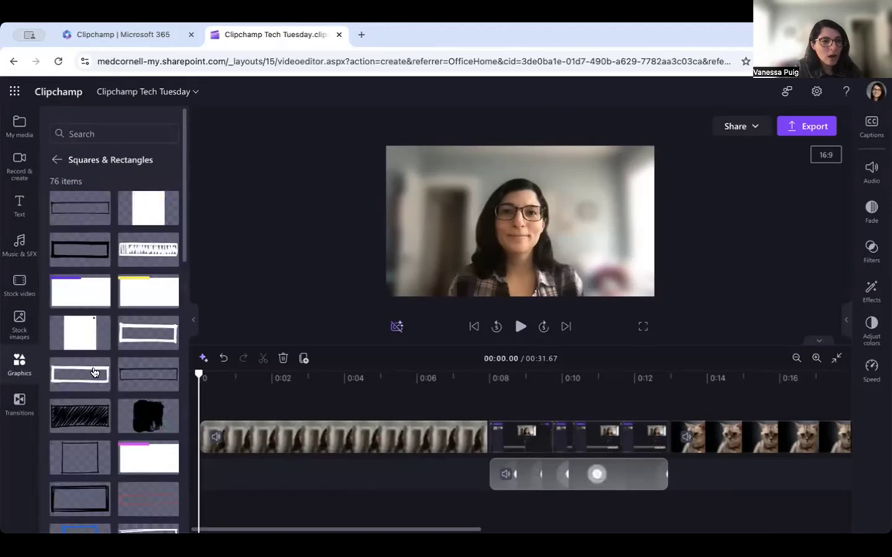
{"action": "left_click", "coordinate": [99, 299]}
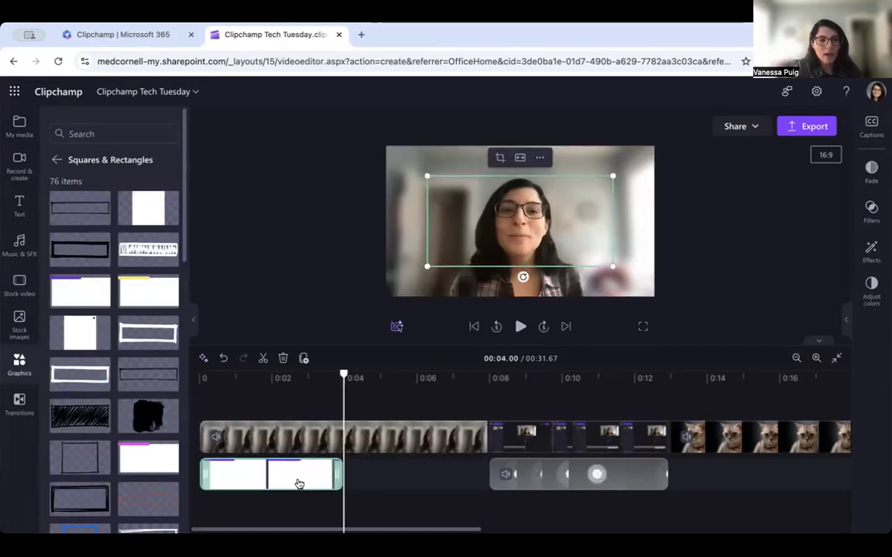
Move the white text box clip to a new track above the talking head clip
{"action": "left_click_drag", "start_coordinate": [343, 374], "coordinate": [229, 374]}
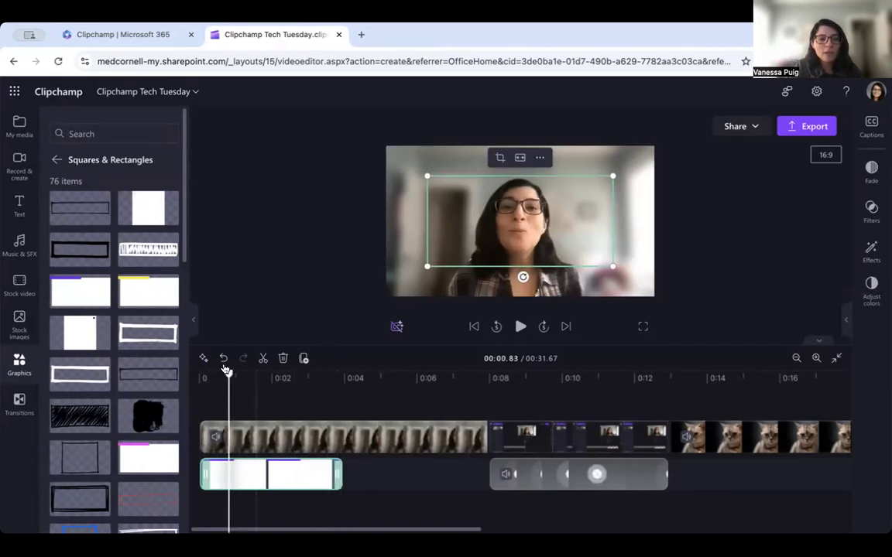
{"action": "left_click_drag", "start_coordinate": [230, 374], "coordinate": [205, 375]}
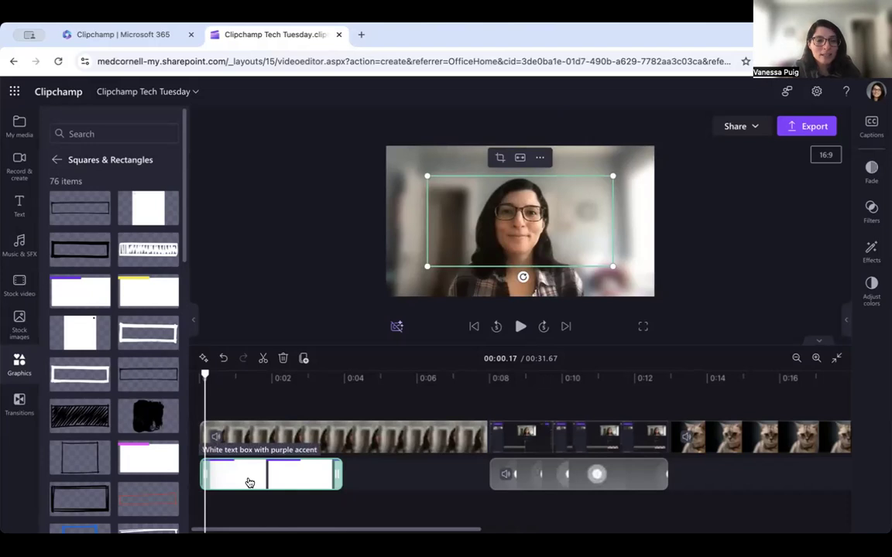
{"action": "left_click_drag", "start_coordinate": [249, 483], "coordinate": [247, 416]}
Shrink the white text box to about half its size and place it in the lower-left corner of the video frame
{"action": "mouse_move", "coordinate": [206, 374]}
{"action": "left_mouse_down"}
{"action": "mouse_move", "coordinate": [241, 372]}
{"action": "mouse_move", "coordinate": [215, 370]}
{"action": "left_mouse_up"}
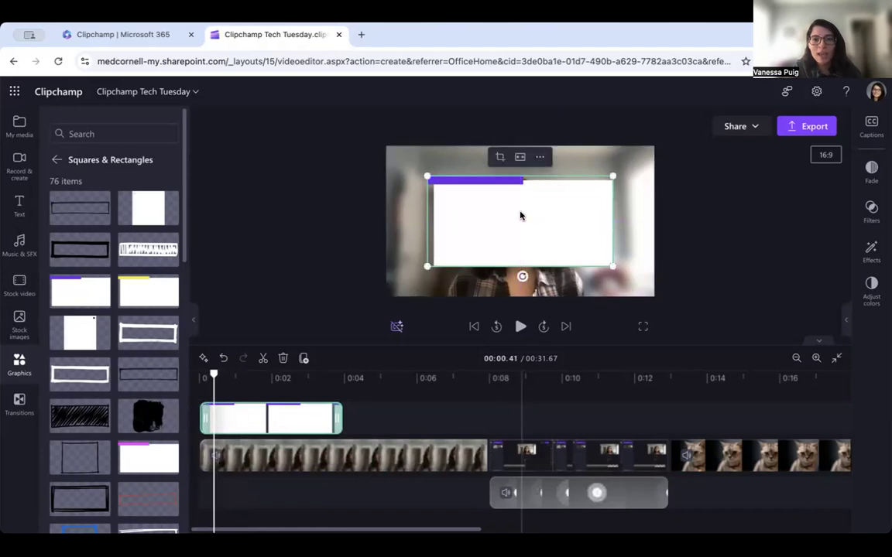
{"action": "left_click_drag", "start_coordinate": [611, 175], "coordinate": [531, 211]}
{"action": "left_click_drag", "start_coordinate": [500, 250], "coordinate": [439, 276]}
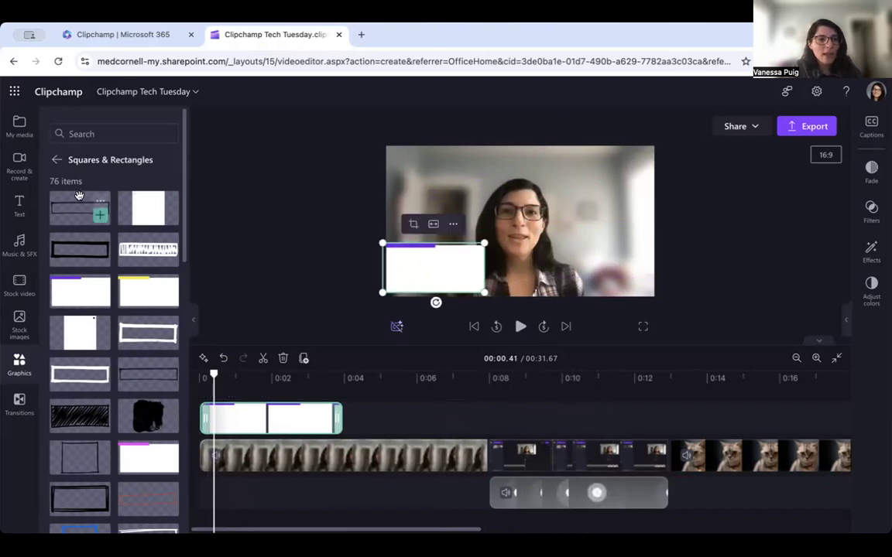
Add a plain Heading text clip above the white text box clip and enter the presenter's first name
{"action": "left_click", "coordinate": [18, 214]}
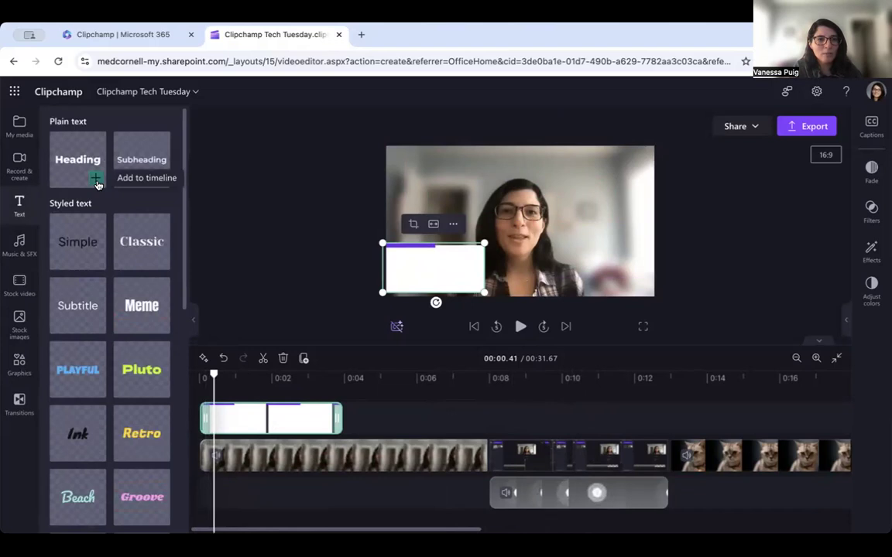
{"action": "left_click", "coordinate": [97, 183]}
{"action": "mouse_move", "coordinate": [296, 398]}
{"action": "left_mouse_down"}
{"action": "mouse_move", "coordinate": [285, 396]}
{"action": "mouse_move", "coordinate": [288, 411]}
{"action": "left_mouse_up"}
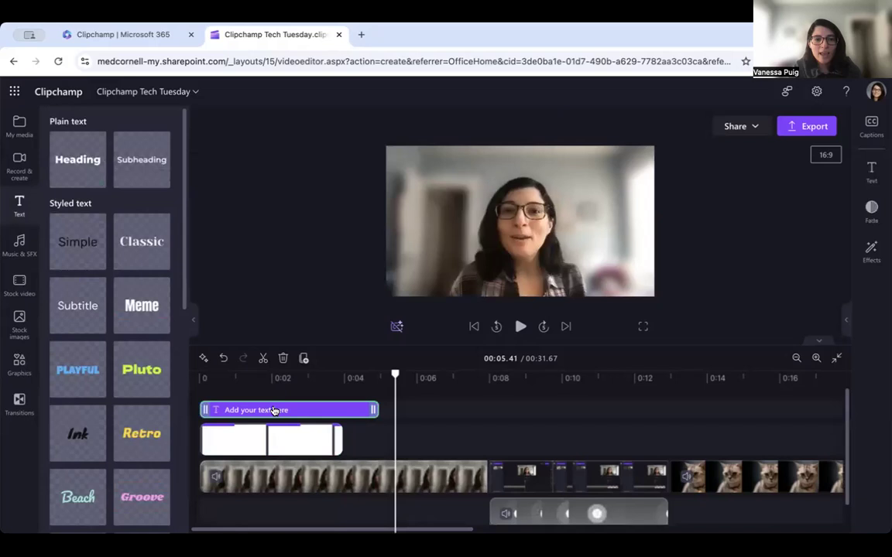
{"action": "left_click", "coordinate": [273, 410]}
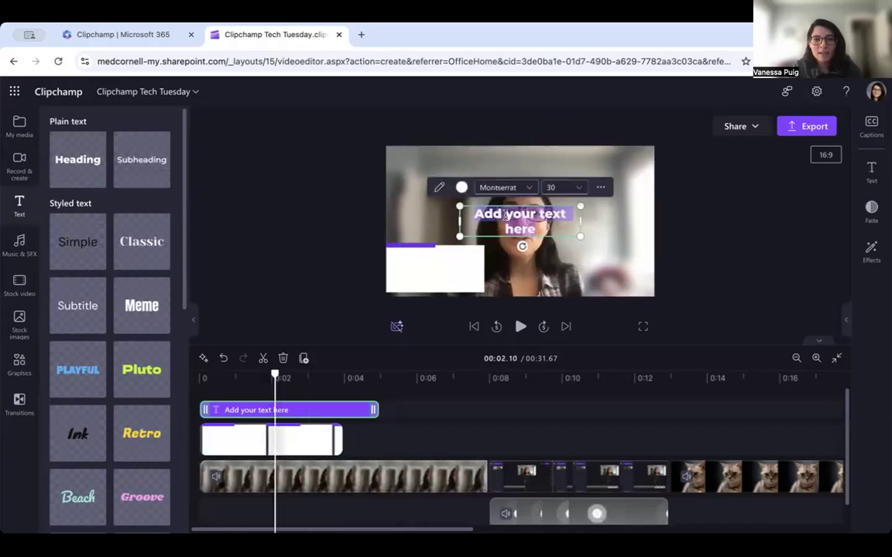
{"action": "type", "text": "Vanessa"}
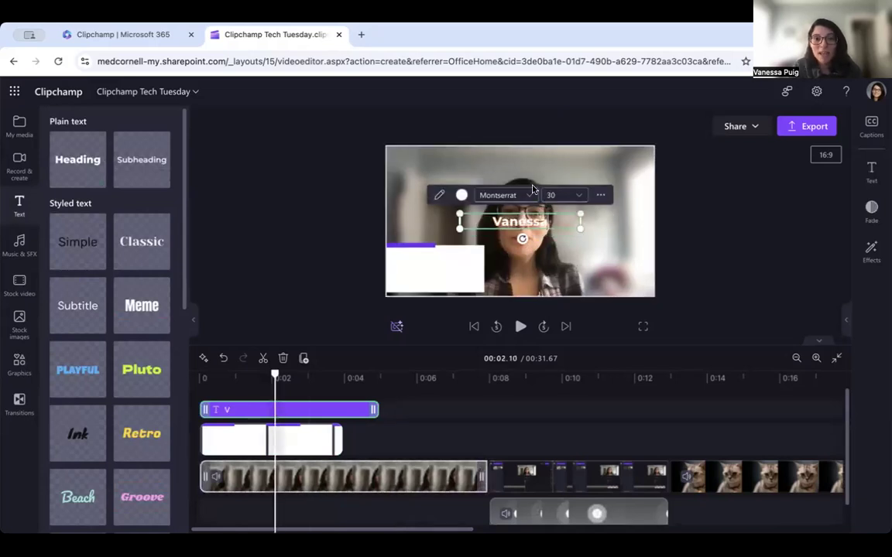
Try to change the name heading's text color to dark blue
{"action": "left_click", "coordinate": [461, 194]}
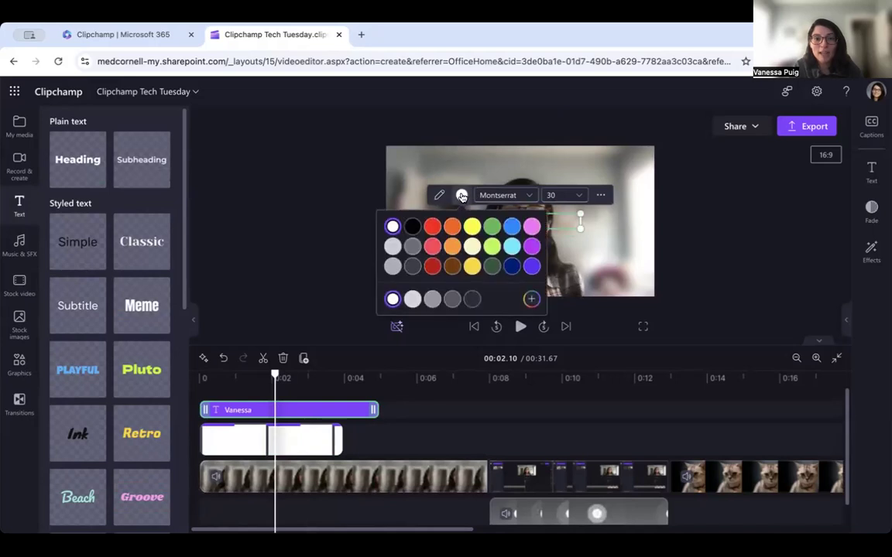
{"action": "left_click", "coordinate": [511, 268]}
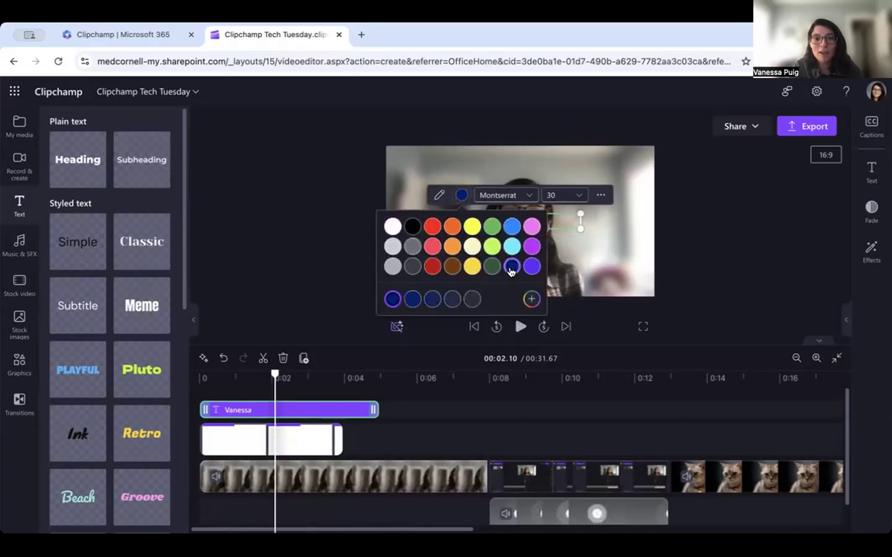
{"action": "left_click", "coordinate": [602, 230]}
{"action": "left_click", "coordinate": [511, 222]}
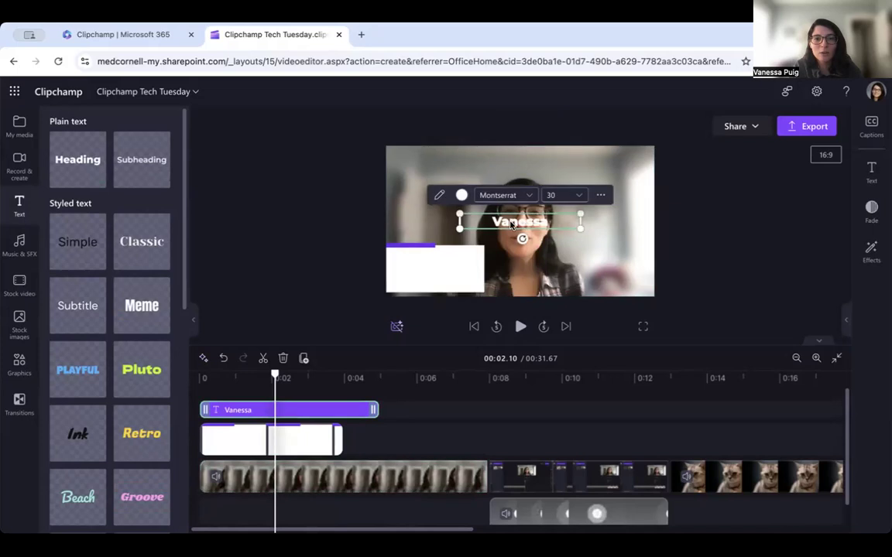
Apply dark blue to the name heading and position it over the white text box
{"action": "left_click", "coordinate": [461, 194]}
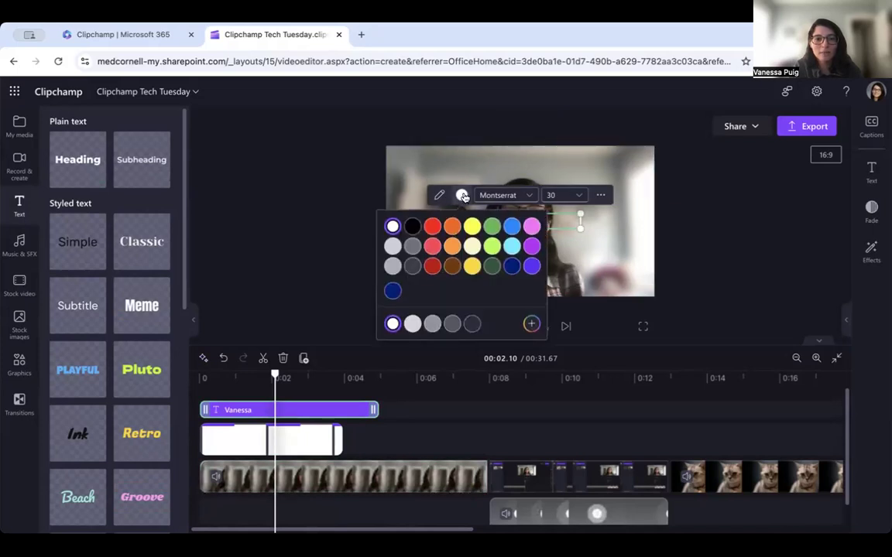
{"action": "left_click", "coordinate": [512, 267]}
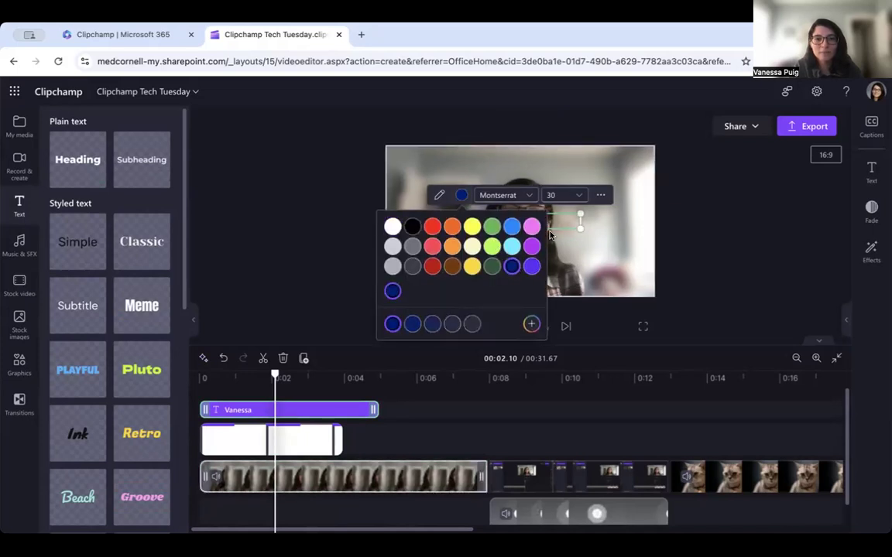
{"action": "left_click", "coordinate": [526, 222]}
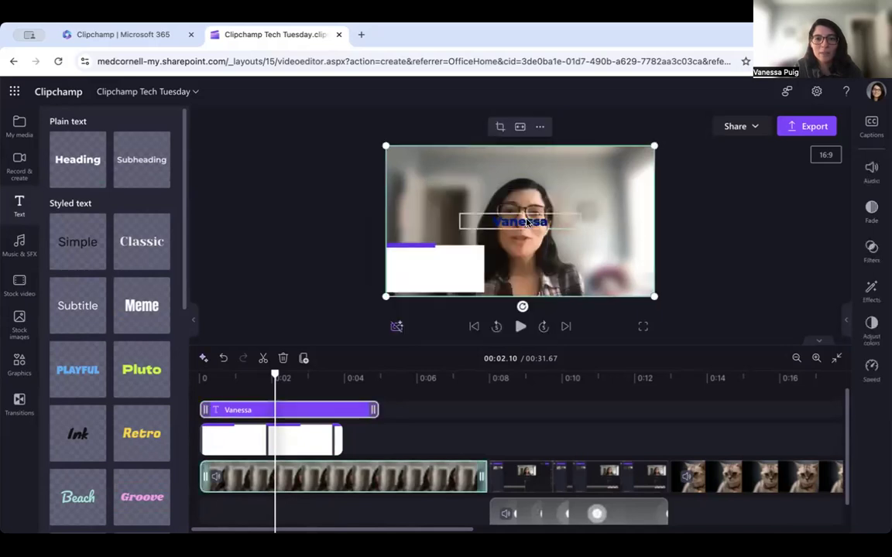
{"action": "left_click_drag", "start_coordinate": [517, 223], "coordinate": [439, 270]}
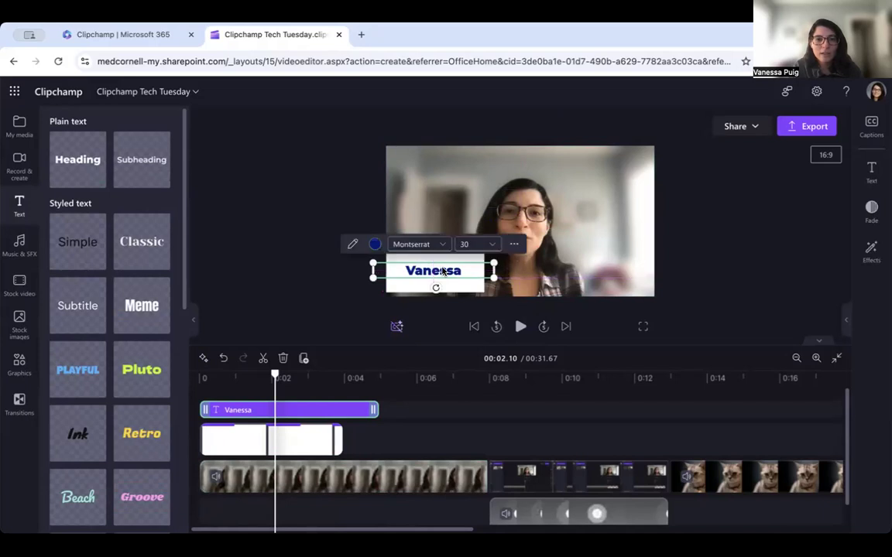
Trim the name heading to end with the white text box clip, and play the intro from the start
{"action": "left_click_drag", "start_coordinate": [375, 409], "coordinate": [341, 412]}
{"action": "left_click_drag", "start_coordinate": [275, 374], "coordinate": [197, 373]}
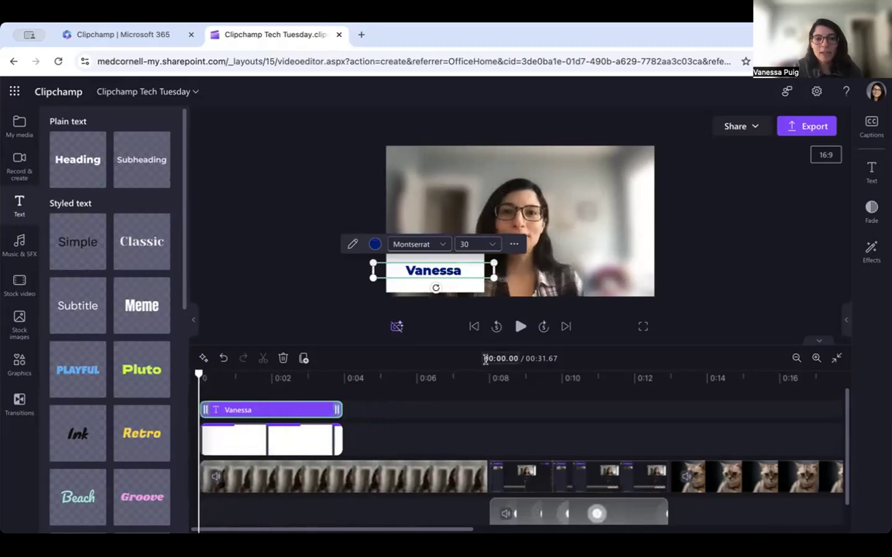
{"action": "left_click", "coordinate": [521, 326]}
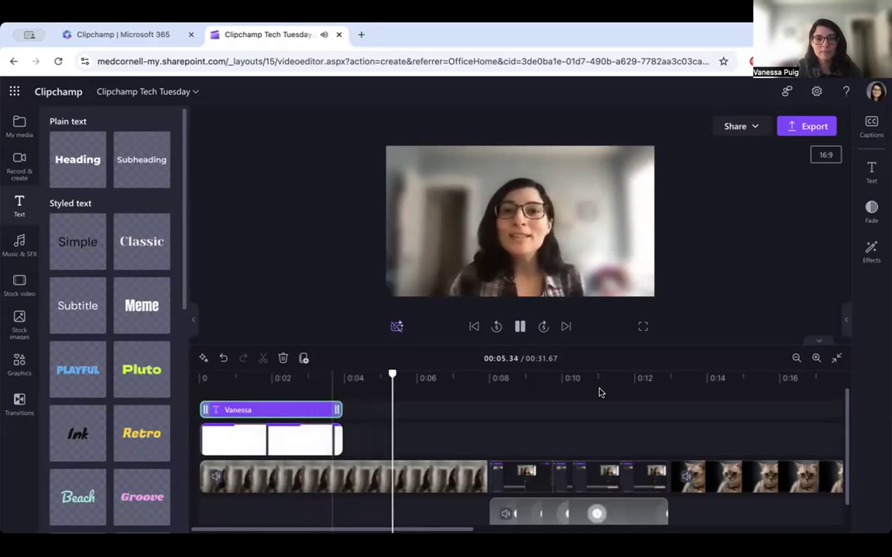
{"action": "left_click", "coordinate": [519, 323]}
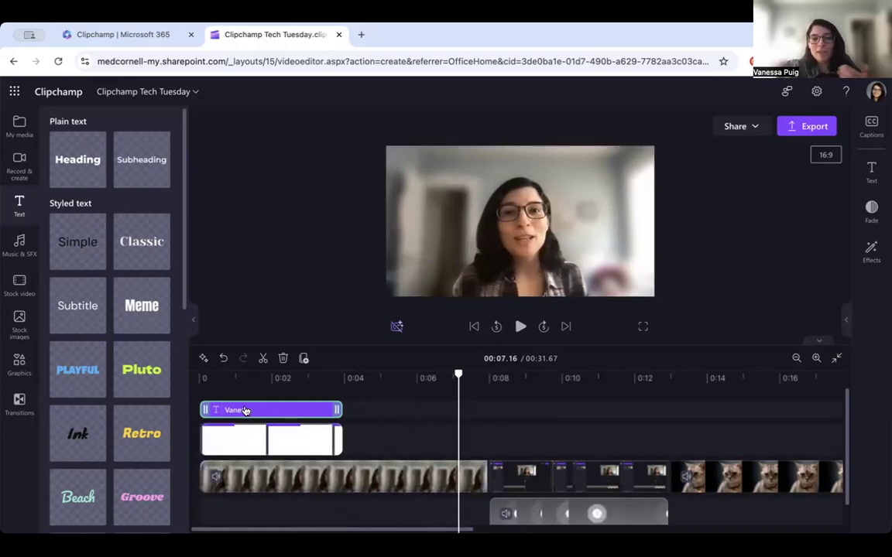
Preview the cut between the talking head and the screen recording, and return the playhead to just before it
{"action": "left_click_drag", "start_coordinate": [457, 374], "coordinate": [241, 374]}
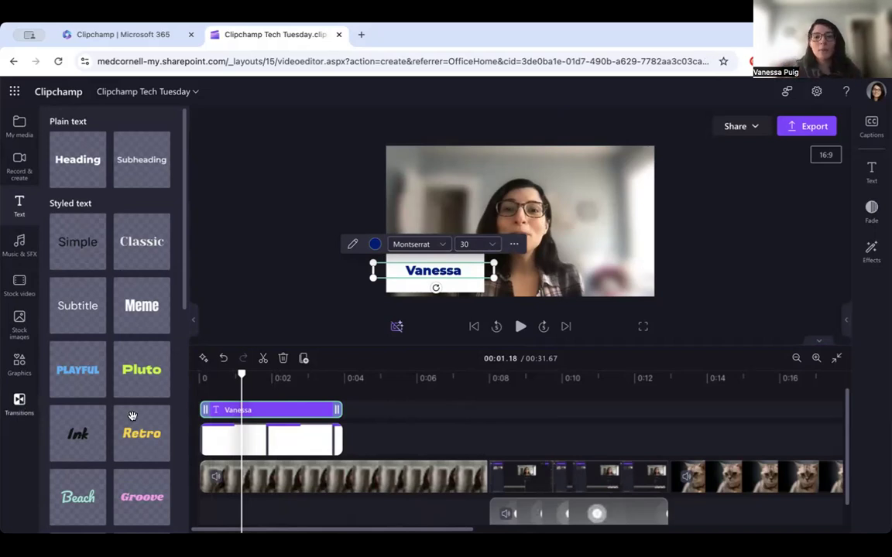
{"action": "left_click_drag", "start_coordinate": [241, 374], "coordinate": [477, 375]}
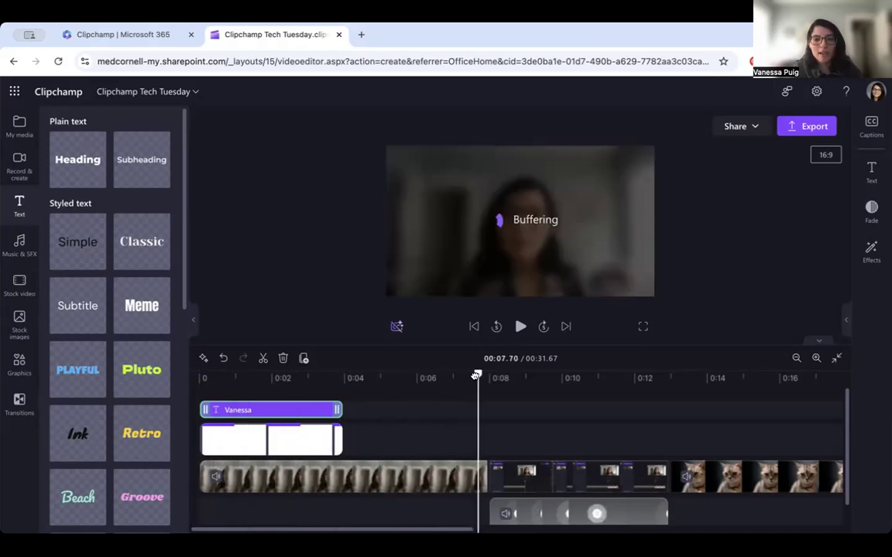
{"action": "left_click", "coordinate": [520, 328]}
{"action": "left_click", "coordinate": [520, 328]}
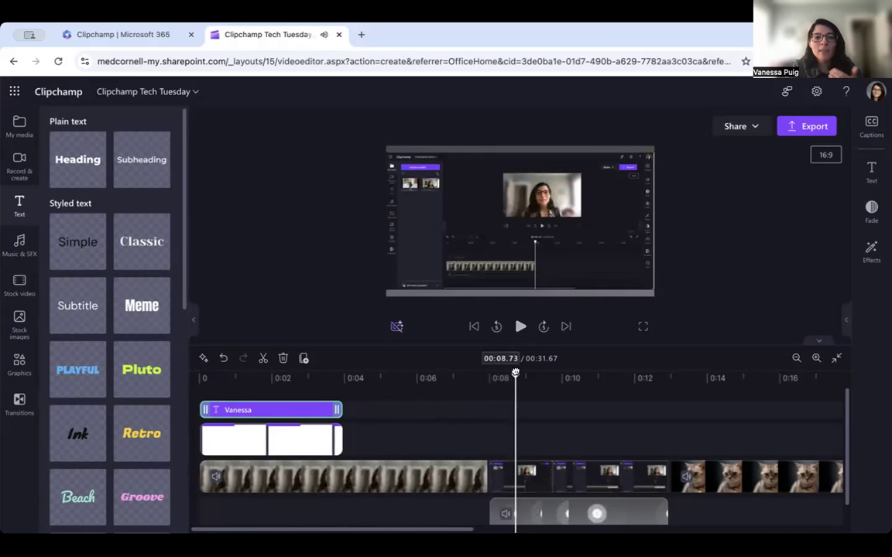
{"action": "left_click_drag", "start_coordinate": [516, 374], "coordinate": [471, 374]}
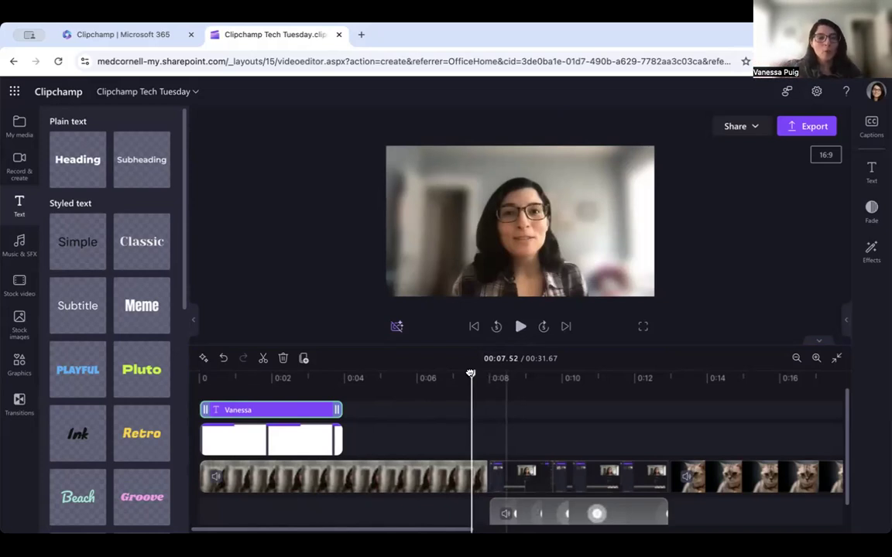
Add a Push right transition between the talking head clip and the screen recording
{"action": "left_click", "coordinate": [19, 412]}
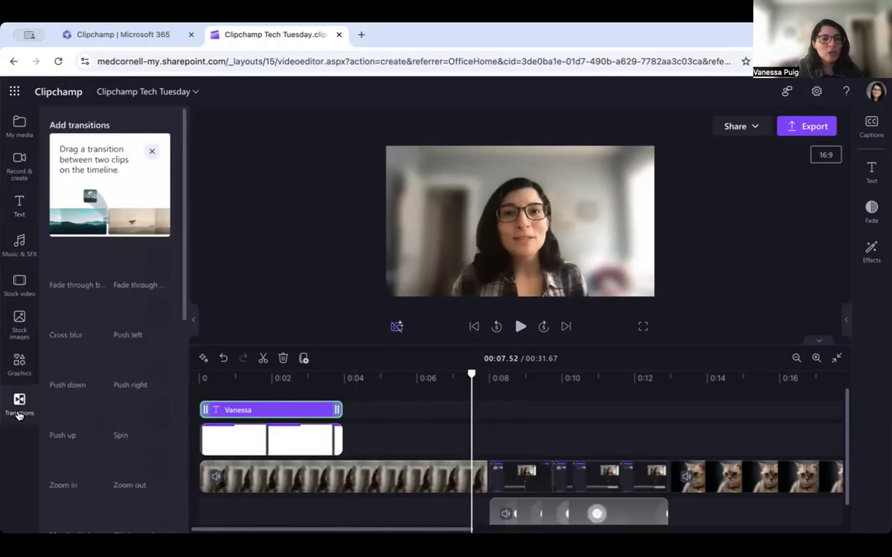
{"action": "scroll", "coordinate": [88, 462], "scroll_direction": "down", "scroll_amount": 3}
{"action": "scroll", "coordinate": [81, 422], "scroll_direction": "up", "scroll_amount": 3}
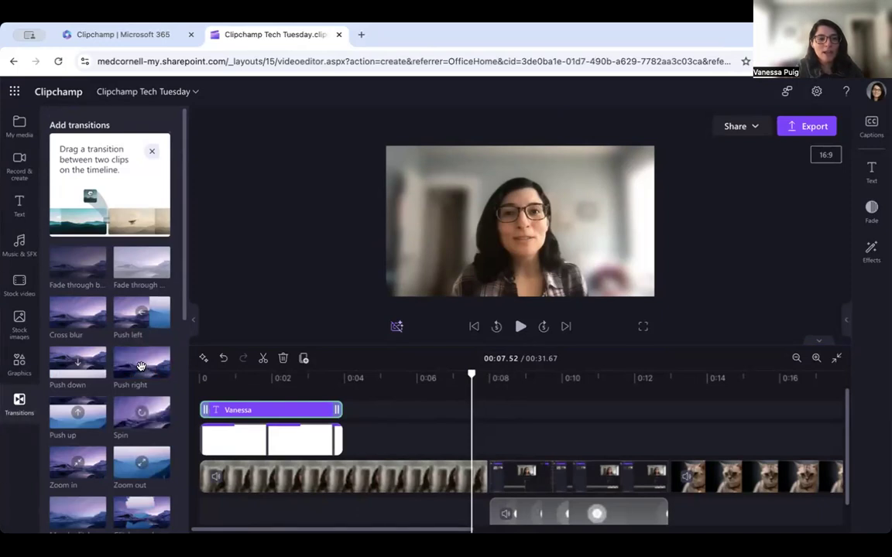
{"action": "left_click_drag", "start_coordinate": [139, 365], "coordinate": [488, 477]}
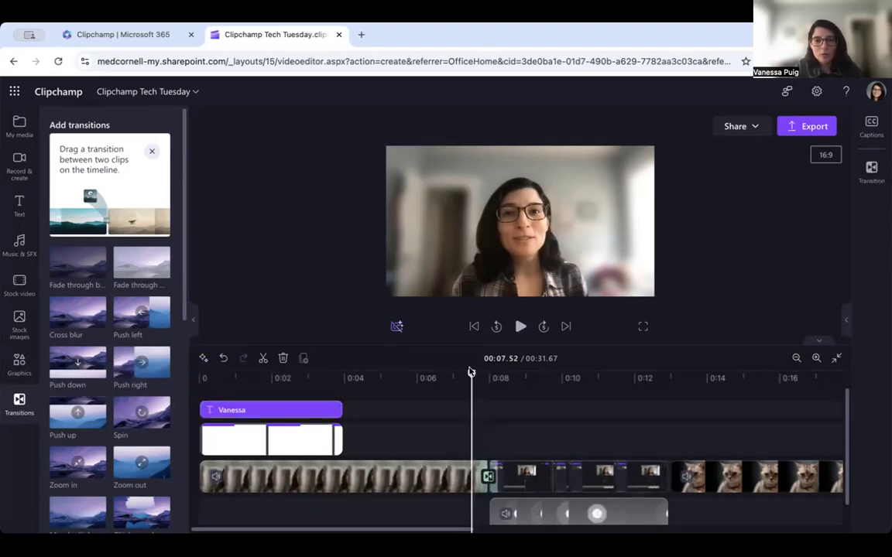
Preview the Push right transition between the talking head and screen recording, and set its duration to 1 second
{"action": "left_click", "coordinate": [520, 328]}
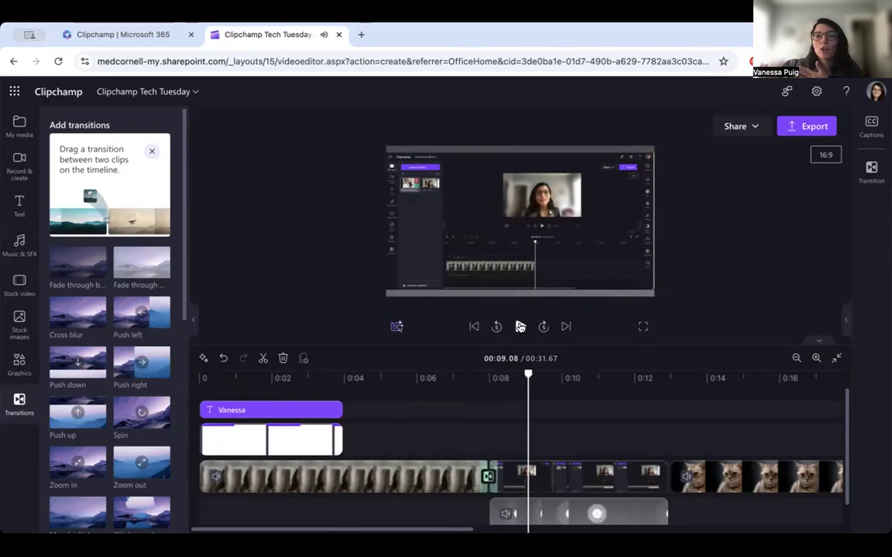
{"action": "left_click", "coordinate": [520, 327]}
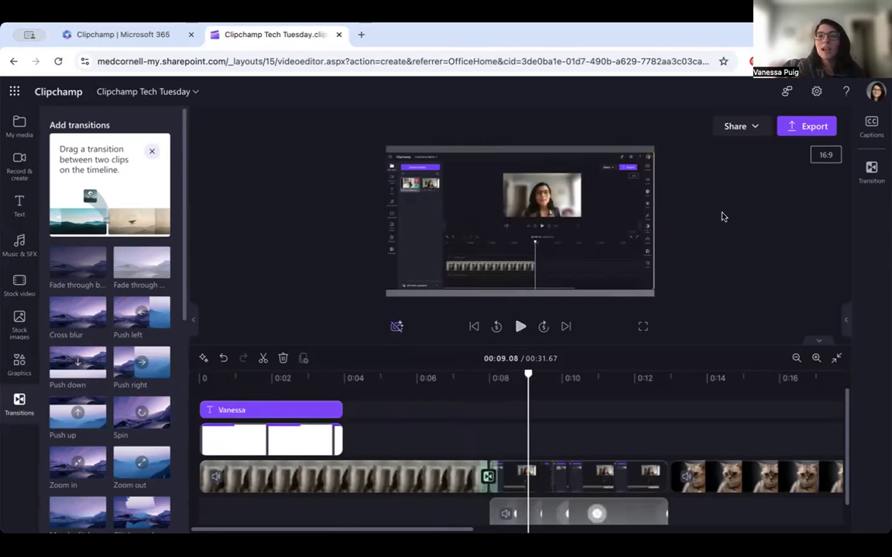
{"action": "left_click", "coordinate": [871, 170]}
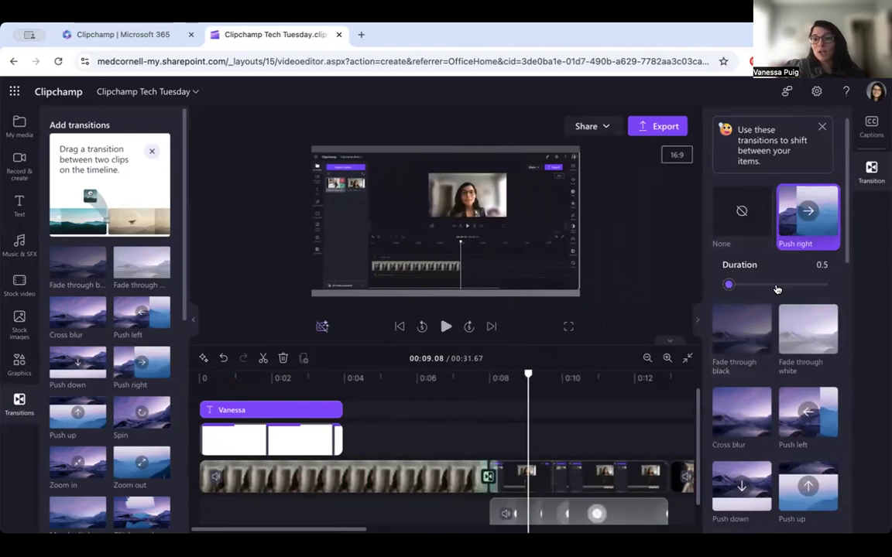
{"action": "scroll", "coordinate": [813, 429], "scroll_direction": "down", "scroll_amount": 1}
{"action": "scroll", "coordinate": [815, 430], "scroll_direction": "up", "scroll_amount": 1}
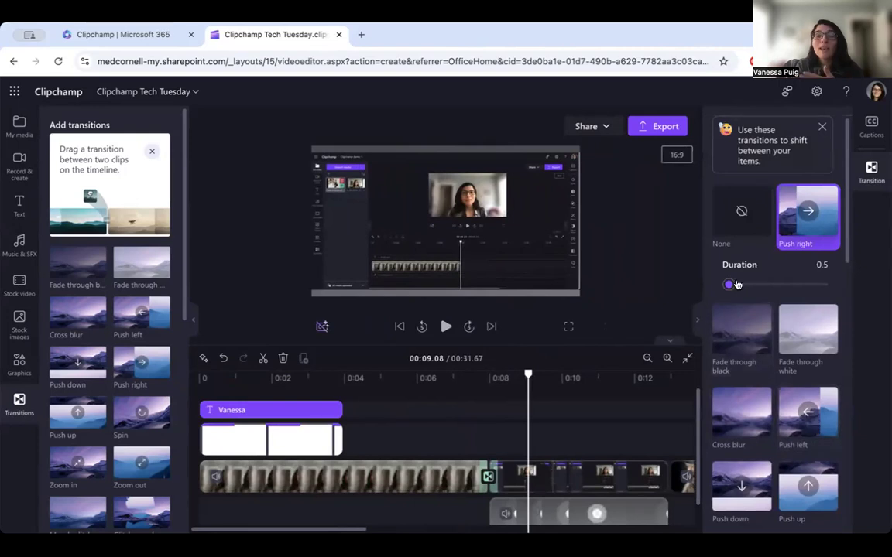
{"action": "mouse_move", "coordinate": [730, 285]}
{"action": "left_mouse_down"}
{"action": "mouse_move", "coordinate": [750, 285]}
{"action": "mouse_move", "coordinate": [740, 285]}
{"action": "left_mouse_up"}
Replay the lengthened transition from just before the cut and close its settings
{"action": "left_click_drag", "start_coordinate": [527, 375], "coordinate": [475, 375]}
{"action": "left_click", "coordinate": [446, 330]}
{"action": "left_click", "coordinate": [446, 331]}
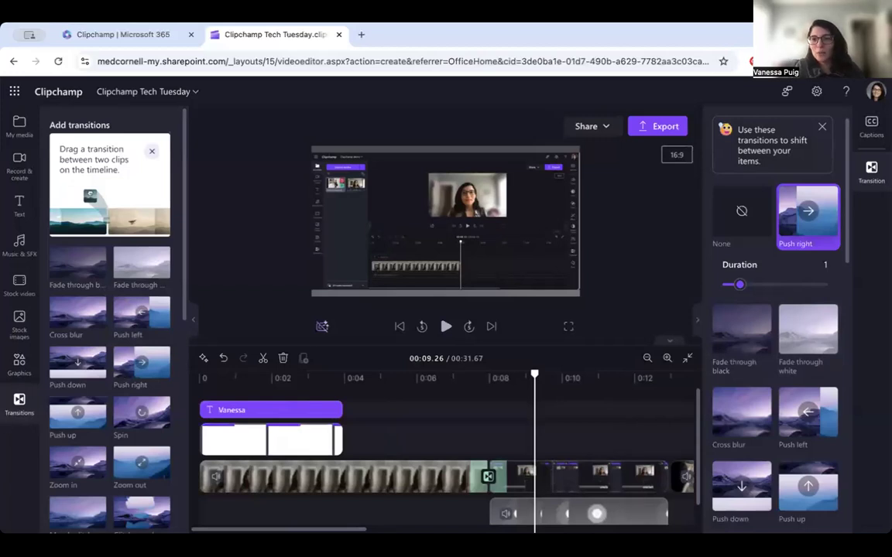
{"action": "left_click", "coordinate": [871, 160]}
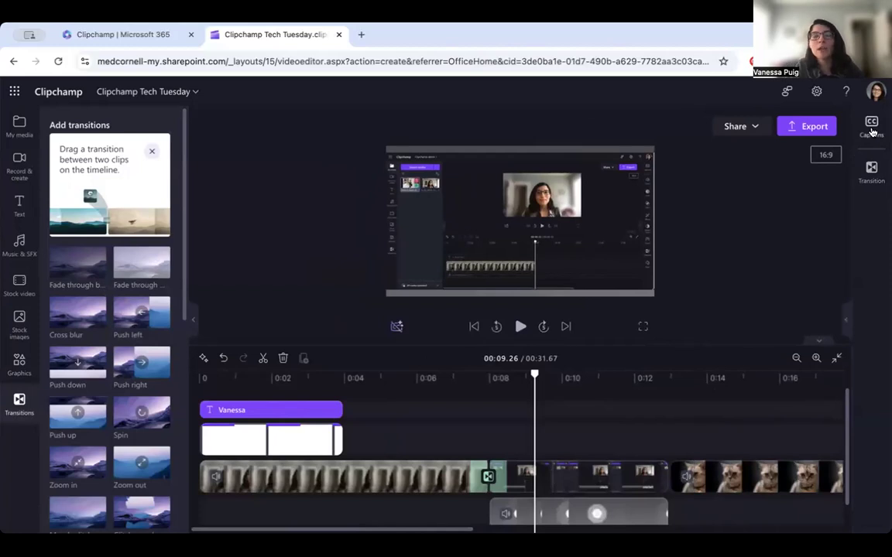
Generate autocaptions by transcribing the media with AI in English (United States), without filtering profanity
{"action": "left_click", "coordinate": [871, 131]}
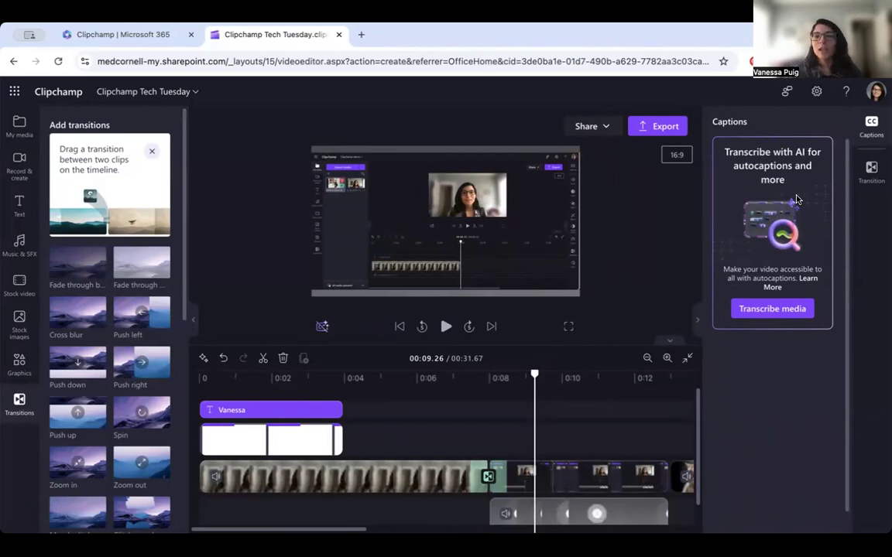
{"action": "left_click", "coordinate": [769, 310]}
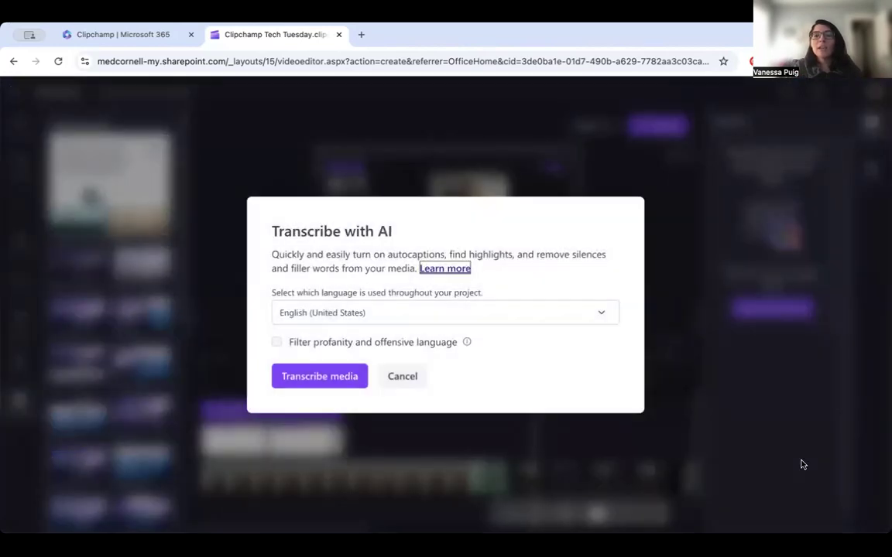
{"action": "left_click", "coordinate": [314, 374]}
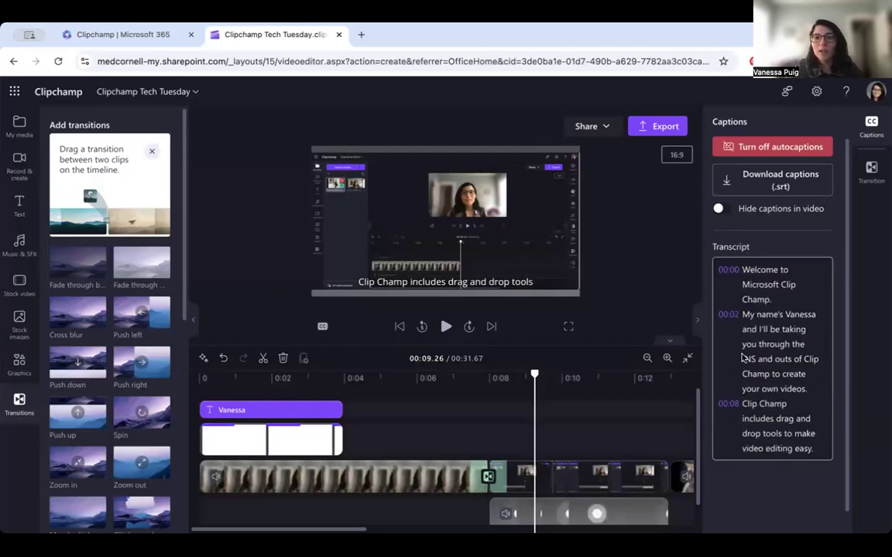
Correct the word "INS" to "ins" in the transcript, and hide the captions in the video
{"action": "scroll", "coordinate": [742, 357], "scroll_direction": "down", "scroll_amount": 1}
{"action": "scroll", "coordinate": [742, 359], "scroll_direction": "down", "scroll_amount": 1}
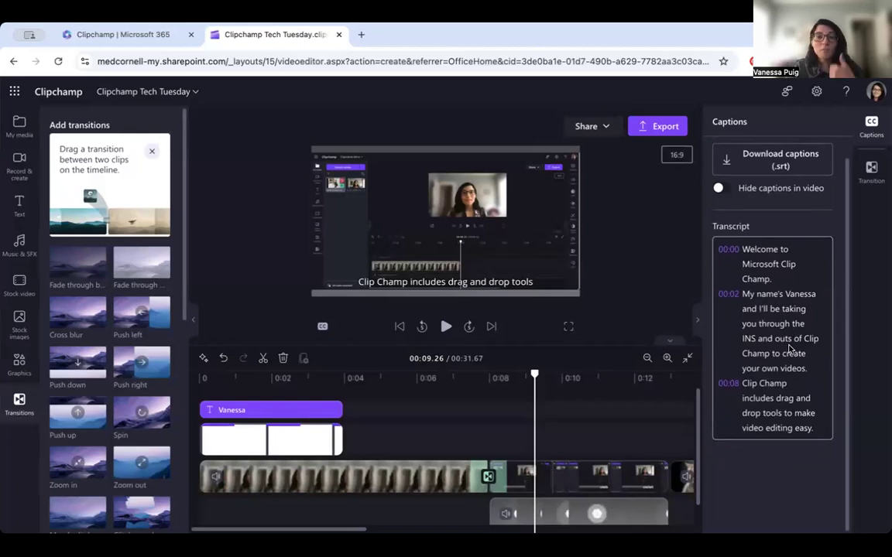
{"action": "left_click", "coordinate": [750, 341]}
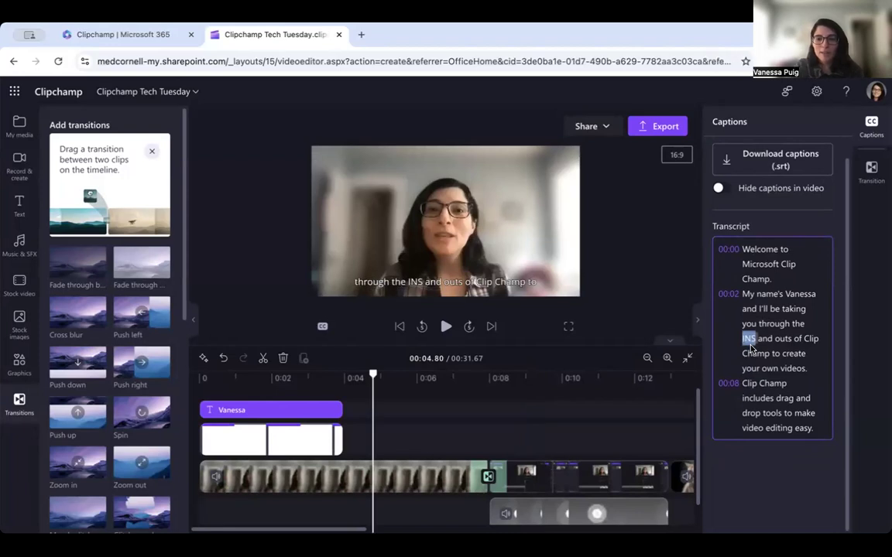
{"action": "type", "text": "ins"}
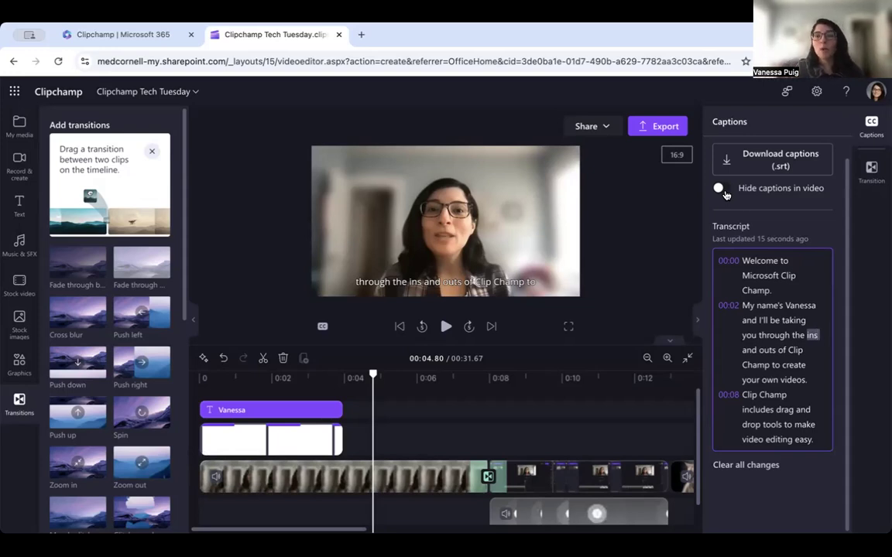
{"action": "left_click", "coordinate": [721, 191]}
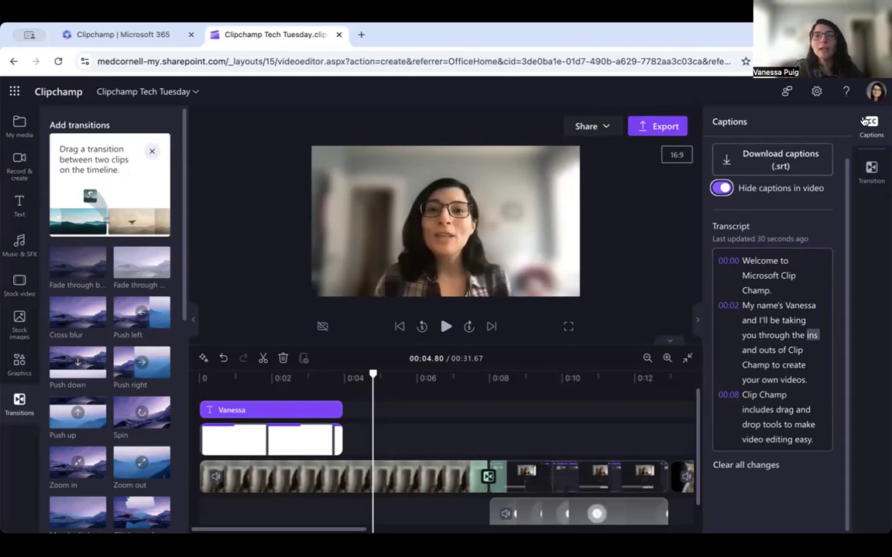
{"action": "left_click", "coordinate": [868, 124]}
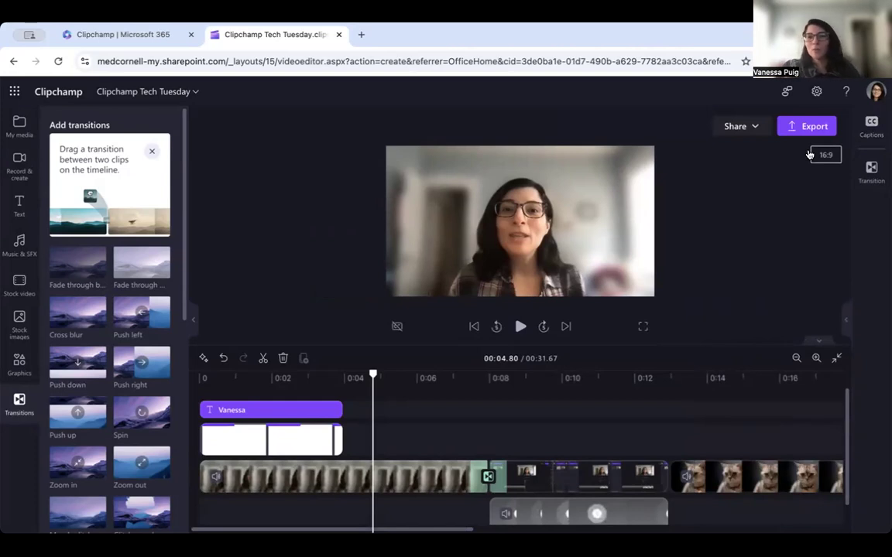
Open the project's sharing link settings, go through the audience options, and choose People you choose
{"action": "left_click", "coordinate": [747, 128]}
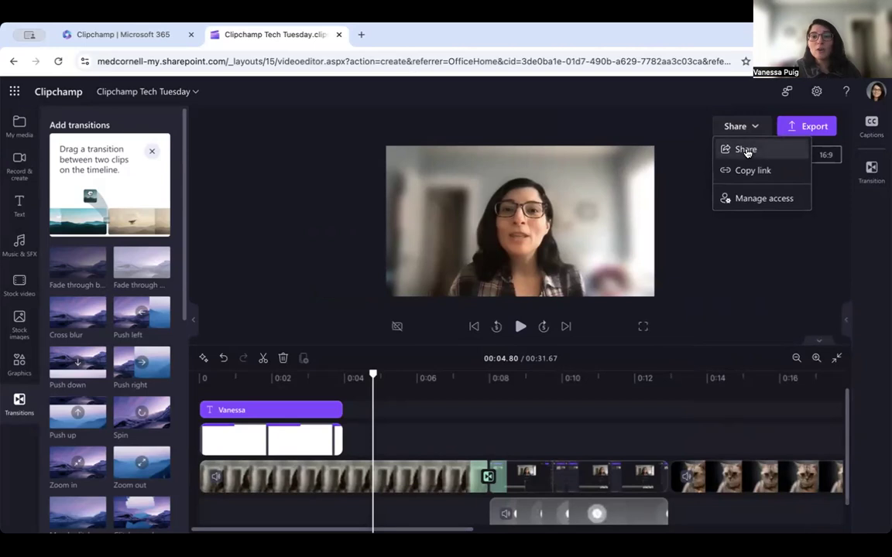
{"action": "left_click", "coordinate": [747, 151]}
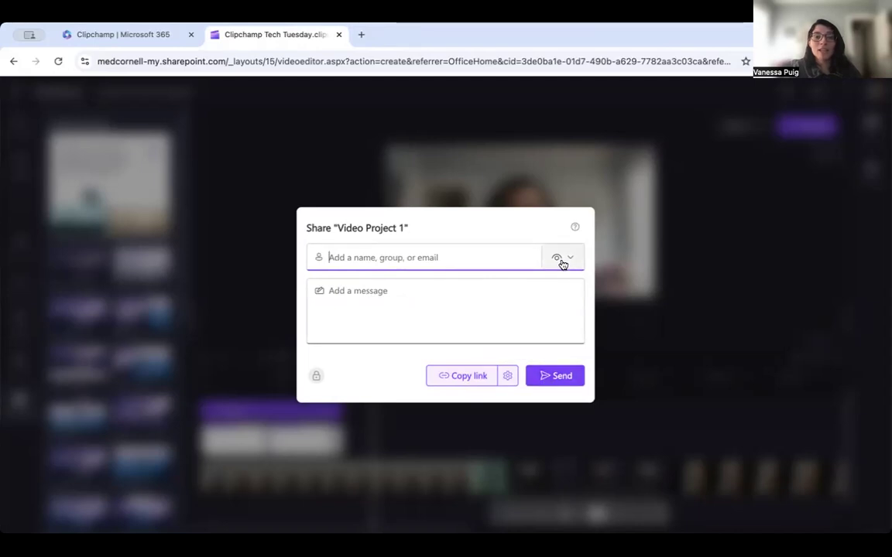
{"action": "left_click", "coordinate": [508, 382]}
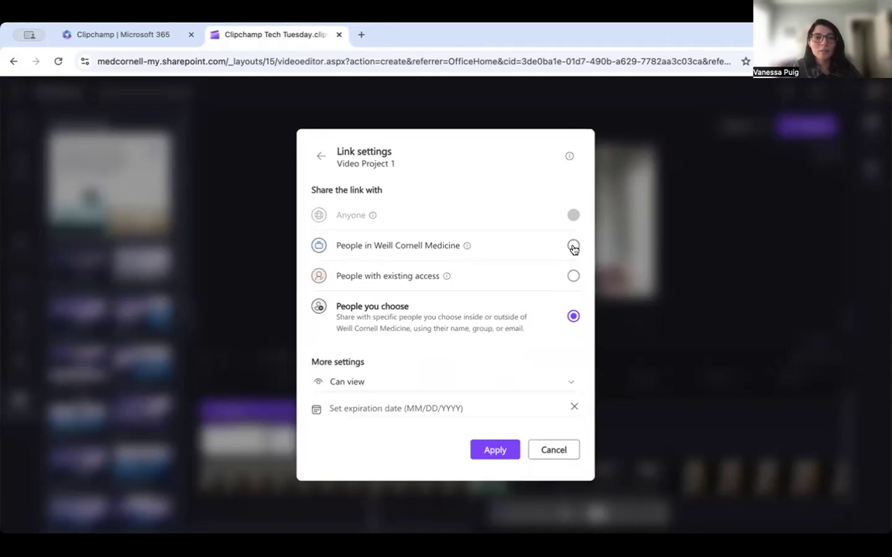
{"action": "left_click", "coordinate": [573, 246]}
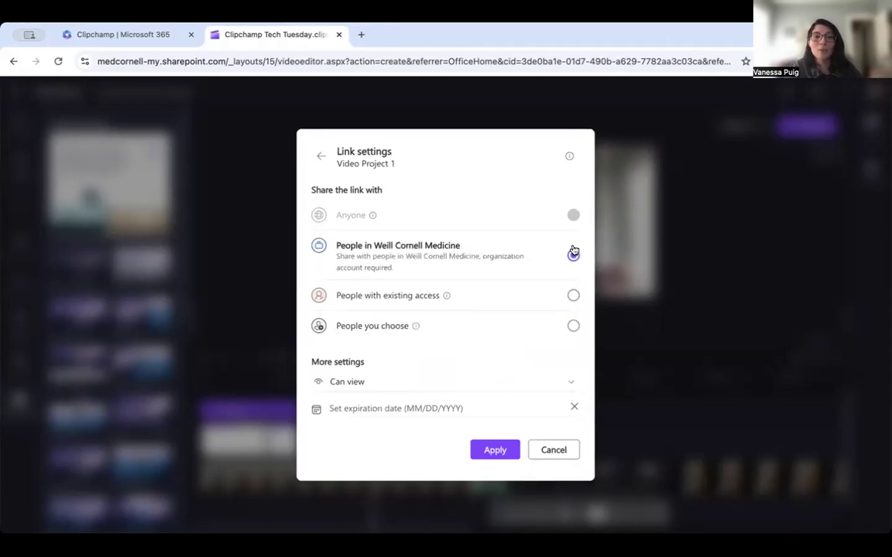
{"action": "left_click", "coordinate": [573, 297]}
{"action": "left_click", "coordinate": [573, 364]}
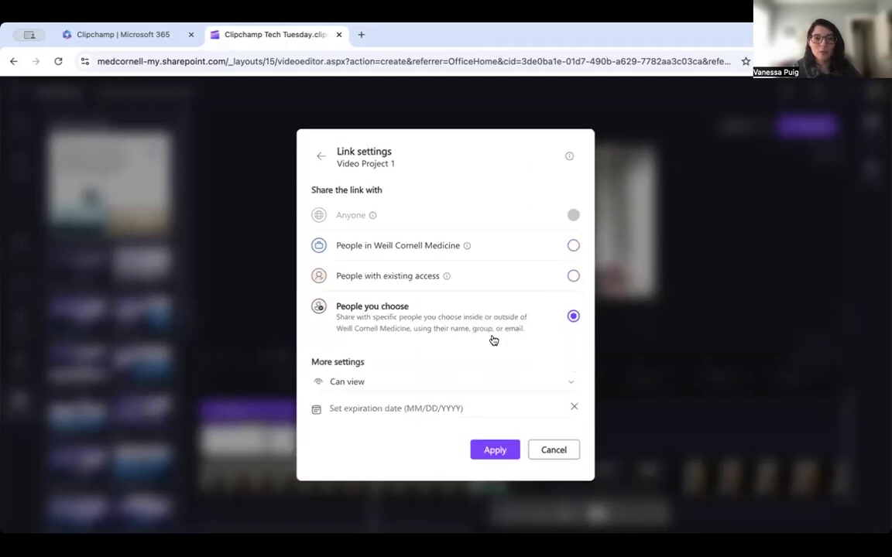
Set the share link permission to Can edit, apply the link settings, and close the sharing dialog
{"action": "left_click", "coordinate": [406, 389]}
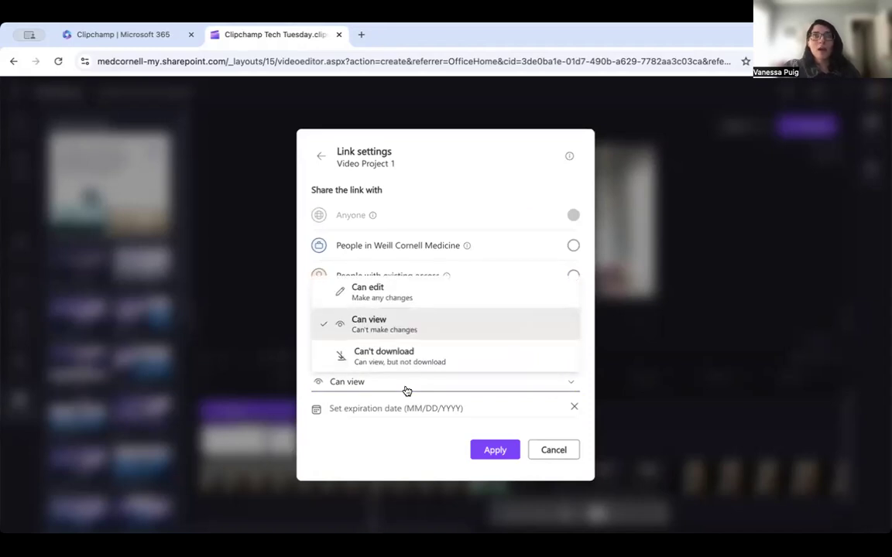
{"action": "left_click", "coordinate": [390, 291]}
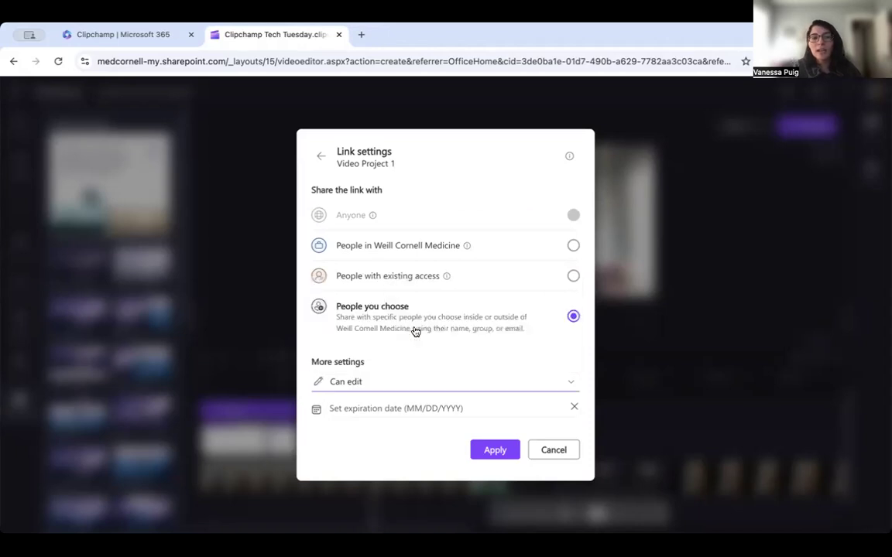
{"action": "left_click", "coordinate": [494, 449]}
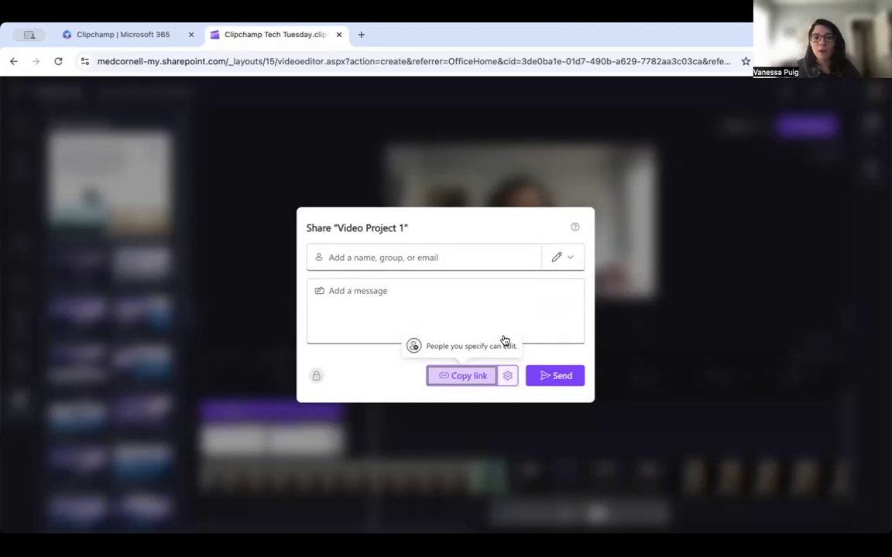
{"action": "left_click", "coordinate": [616, 231]}
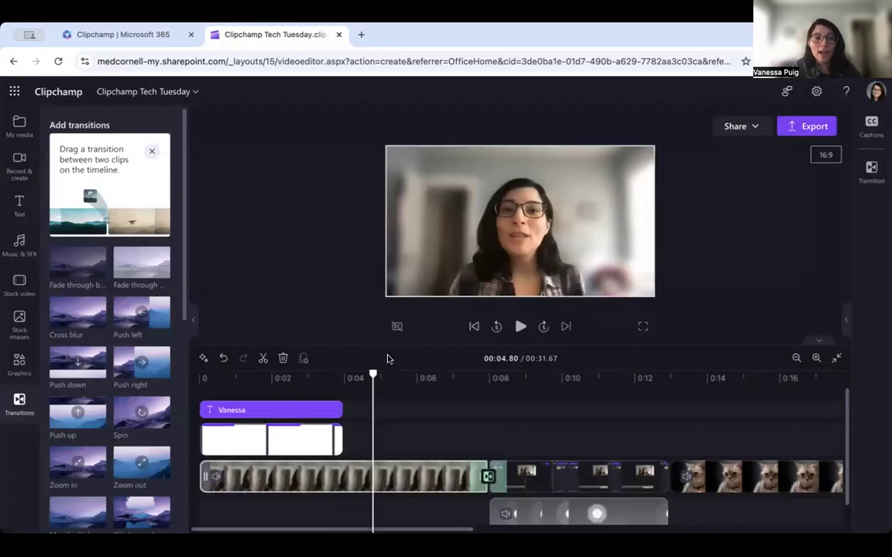
Export the video as Clipchamp Tech Tuesday.mp4 in 1080p quality with saving in the cloud turned off
{"action": "left_click_drag", "start_coordinate": [373, 375], "coordinate": [355, 375]}
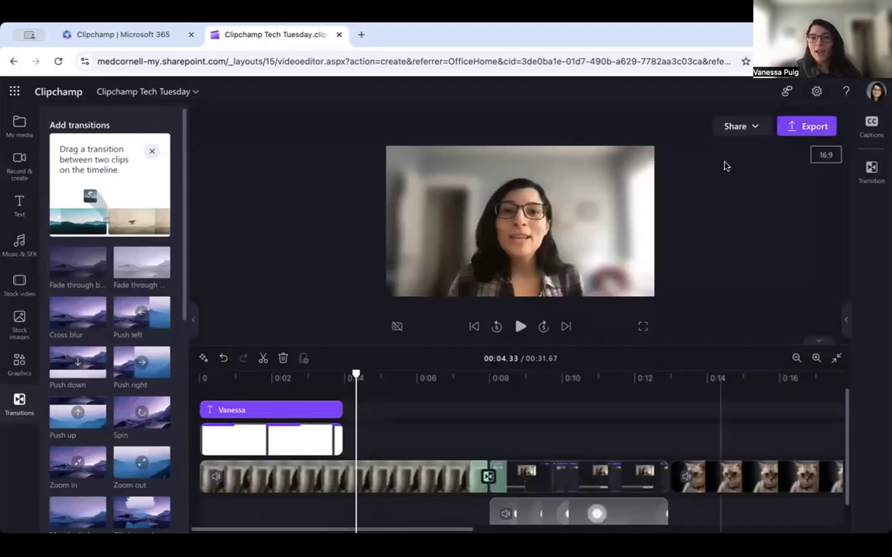
{"action": "left_click", "coordinate": [805, 127]}
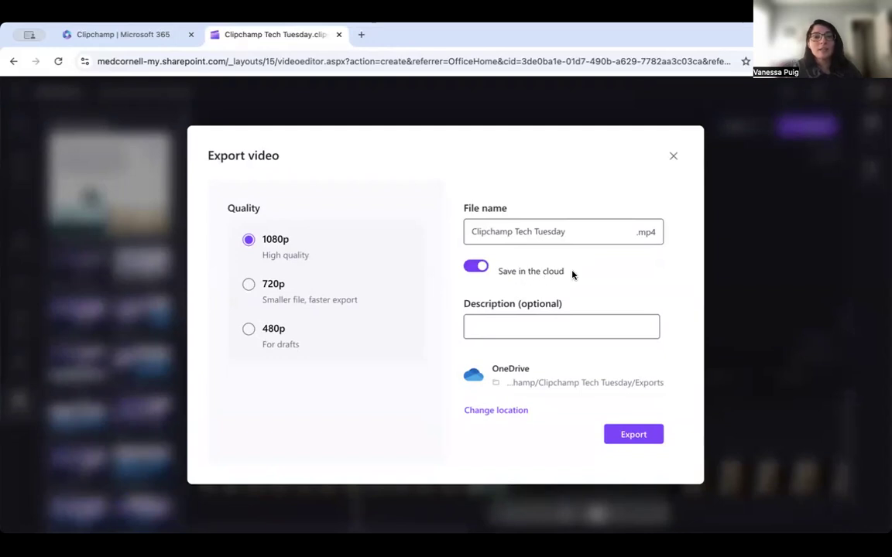
{"action": "left_click", "coordinate": [485, 275]}
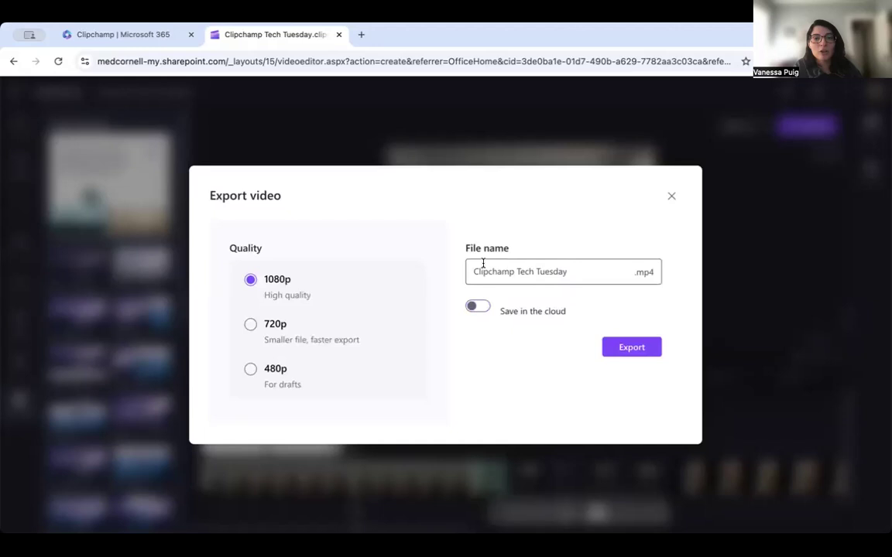
{"action": "left_click", "coordinate": [630, 350]}
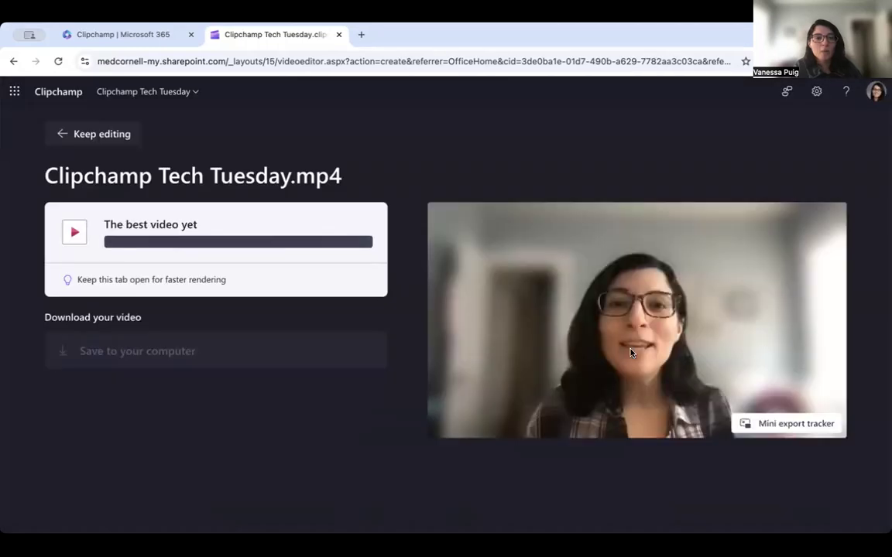
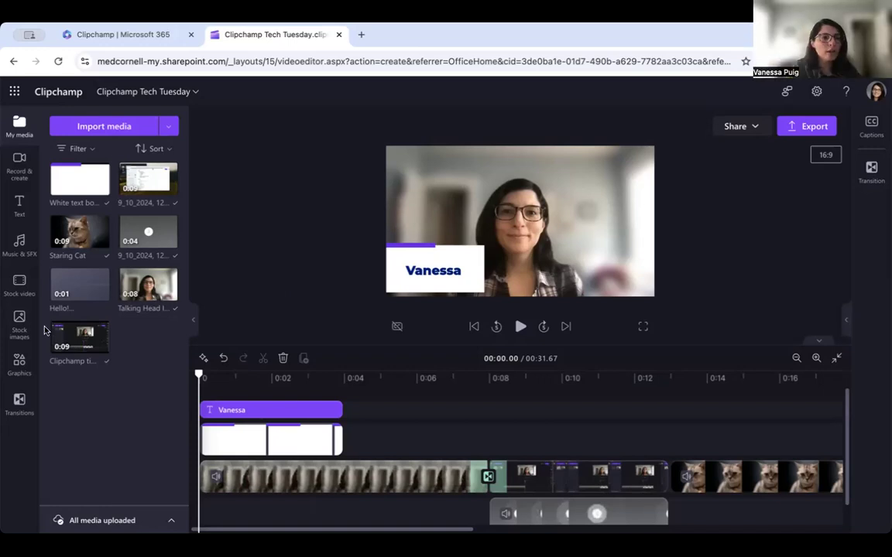
Record a short screen and camera clip, and exit without saving the recording
{"action": "left_click", "coordinate": [19, 179]}
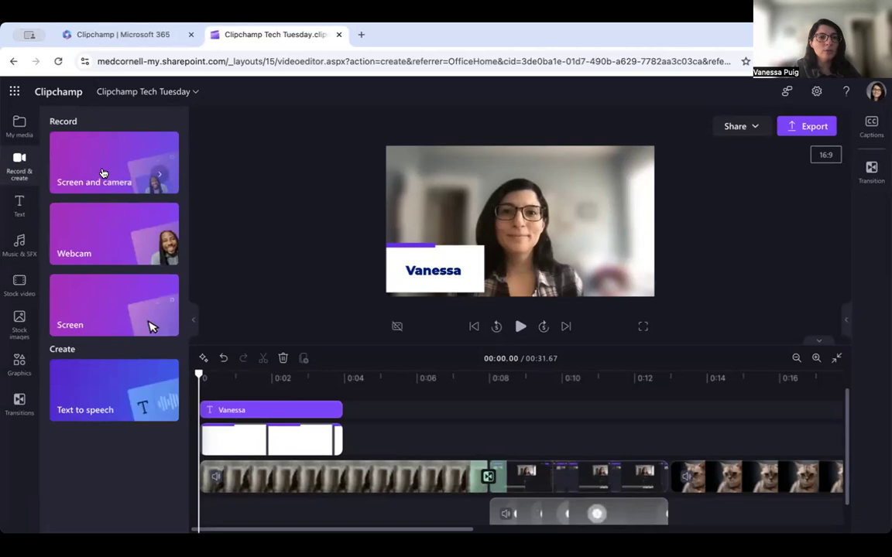
{"action": "left_click", "coordinate": [101, 169]}
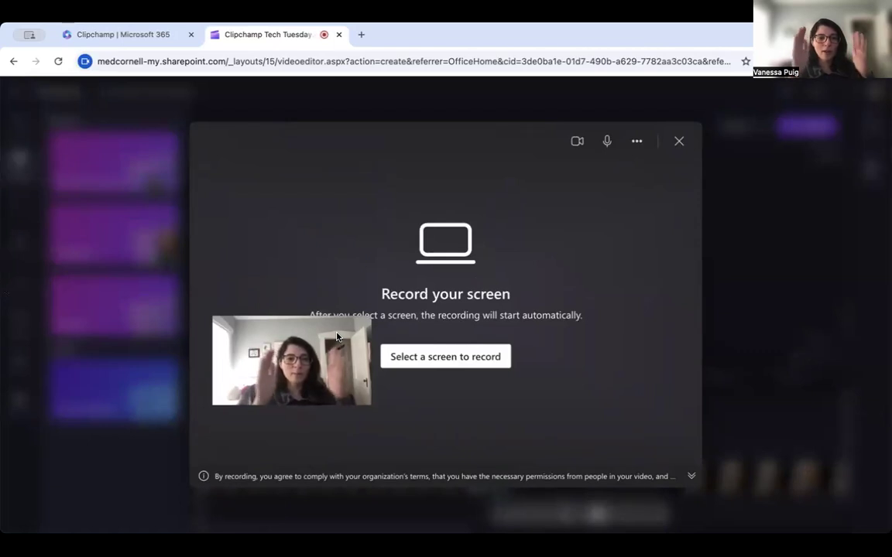
{"action": "left_click", "coordinate": [446, 361]}
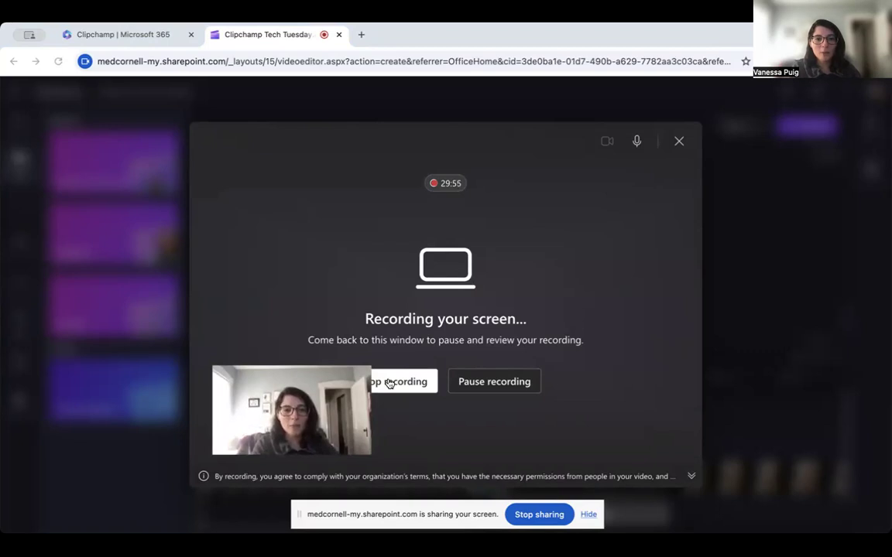
{"action": "left_click", "coordinate": [396, 385]}
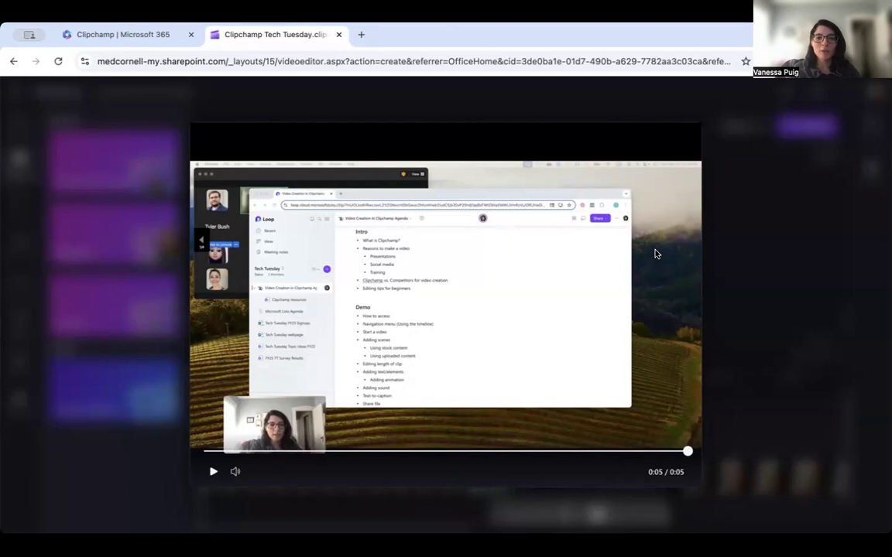
{"action": "mouse_move", "coordinate": [474, 482]}
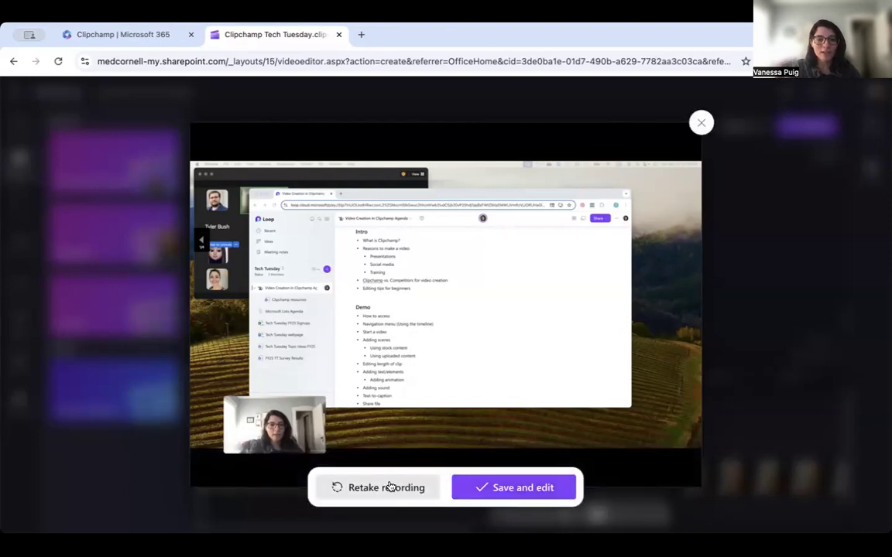
{"action": "left_click", "coordinate": [699, 124]}
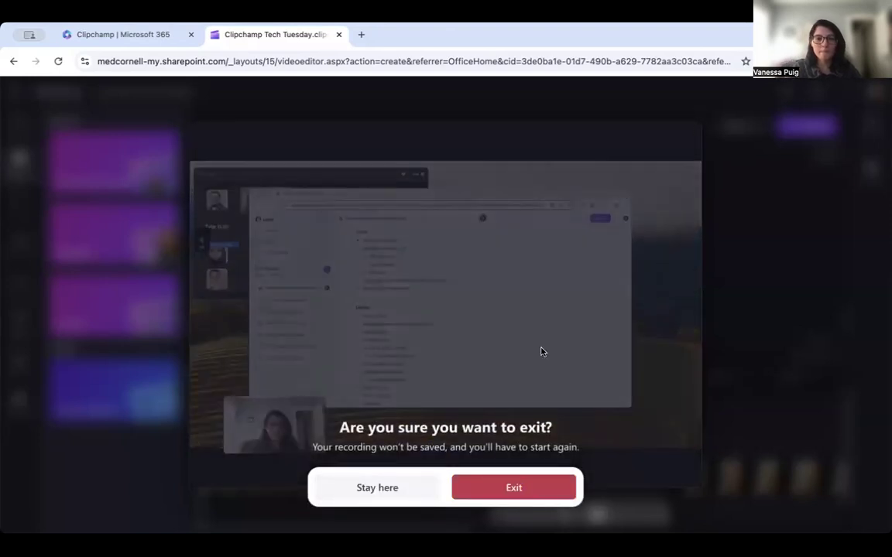
{"action": "left_click", "coordinate": [518, 489]}
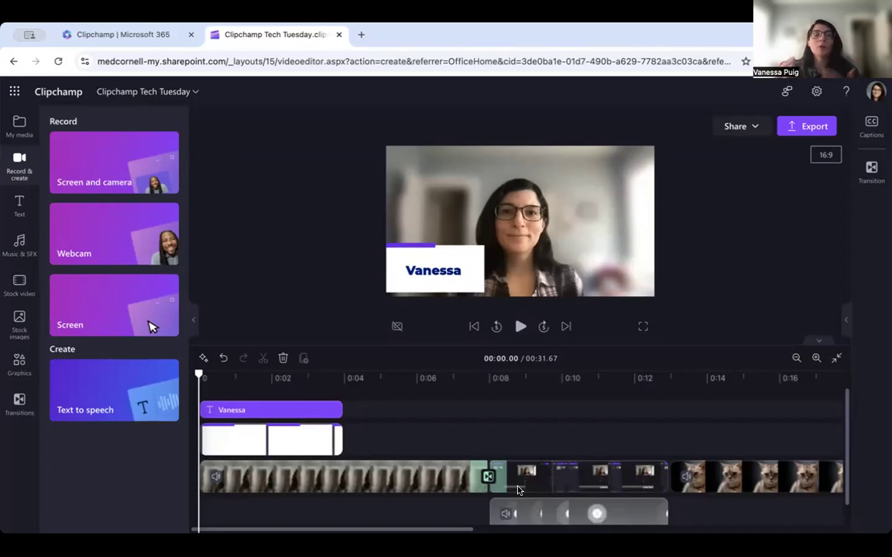
Add the stock image "Colorful toucan tropical bird" from the Wildlife category to the timeline
{"action": "scroll", "coordinate": [532, 470], "scroll_direction": "right", "scroll_amount": 1}
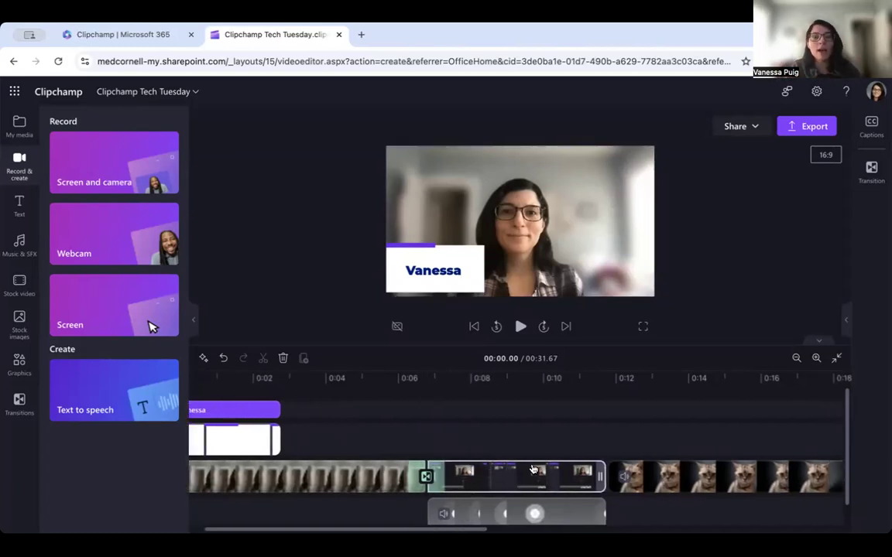
{"action": "scroll", "coordinate": [532, 470], "scroll_direction": "right", "scroll_amount": 10}
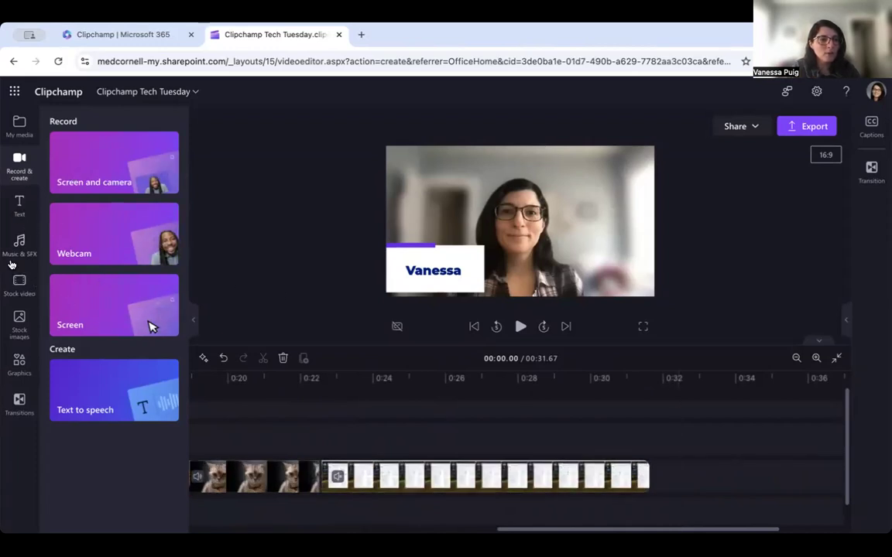
{"action": "left_click", "coordinate": [16, 323]}
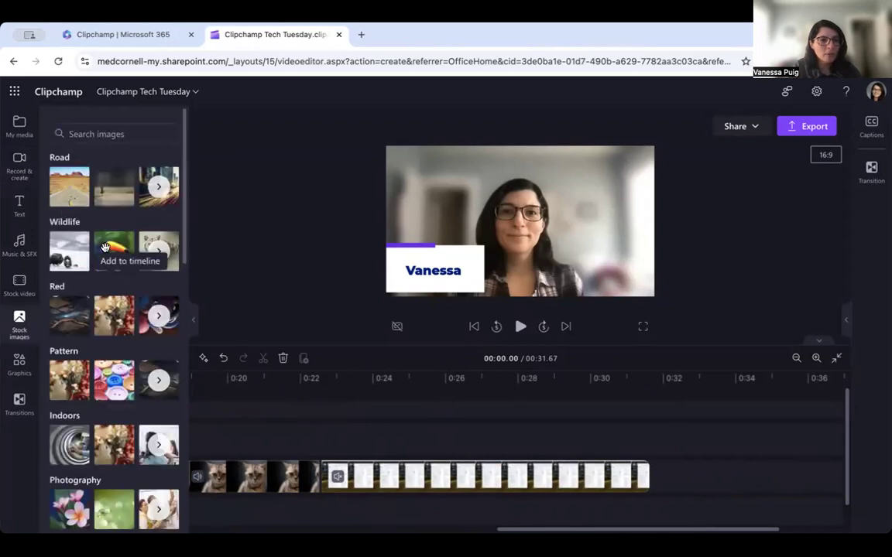
{"action": "left_click", "coordinate": [108, 241]}
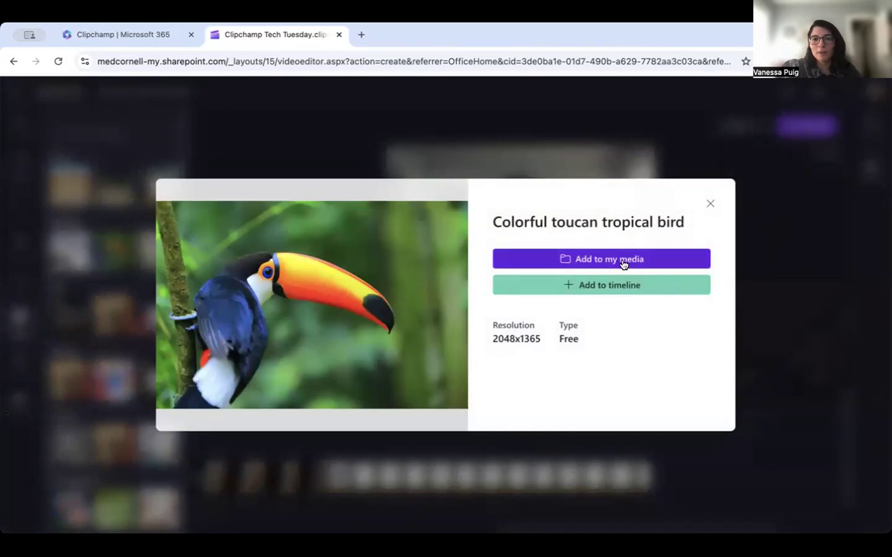
{"action": "left_click", "coordinate": [618, 283]}
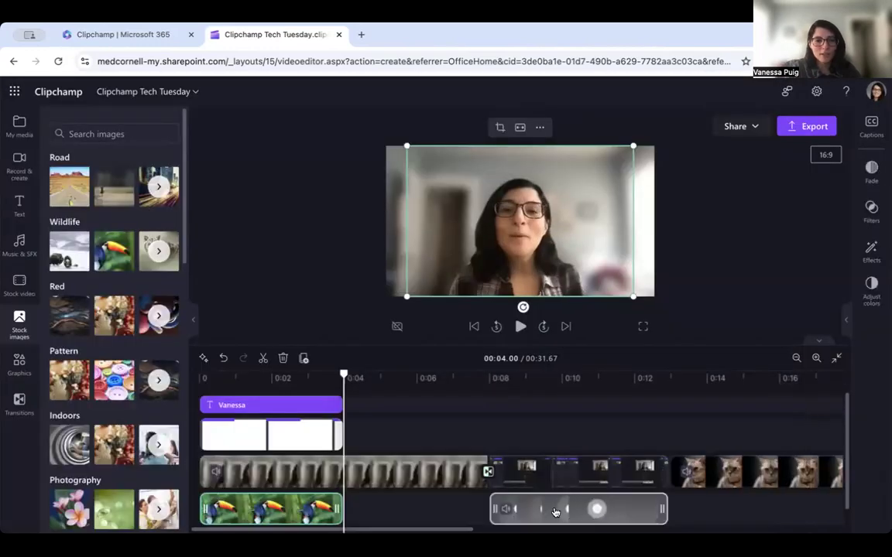
Replace the cat clip on the main video track with the toucan image, placed directly after the screen recording
{"action": "left_click_drag", "start_coordinate": [287, 515], "coordinate": [760, 515]}
{"action": "scroll", "coordinate": [723, 513], "scroll_direction": "right", "scroll_amount": 5}
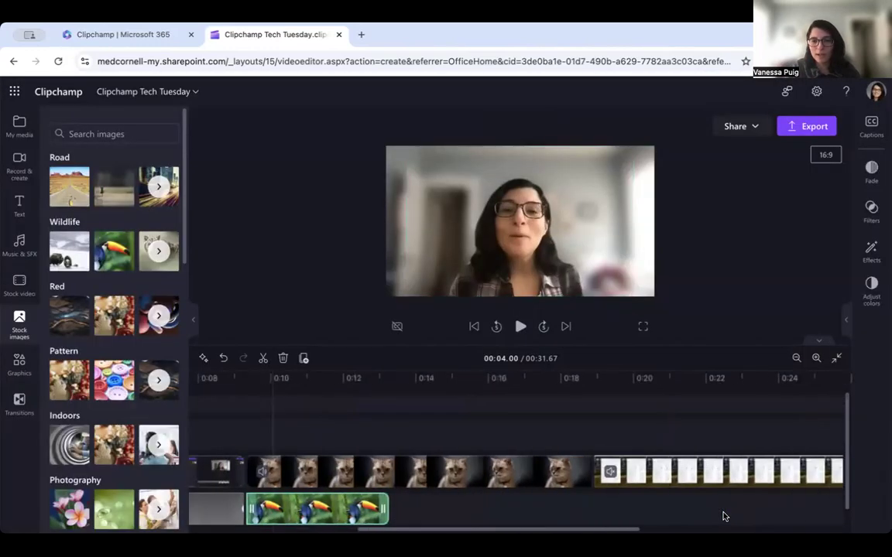
{"action": "key", "text": "Delete"}
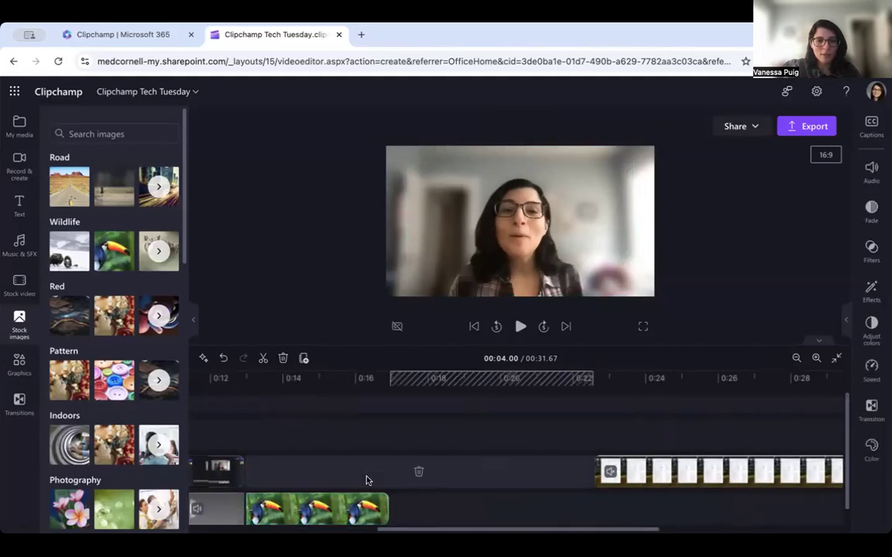
{"action": "left_click_drag", "start_coordinate": [338, 517], "coordinate": [312, 473]}
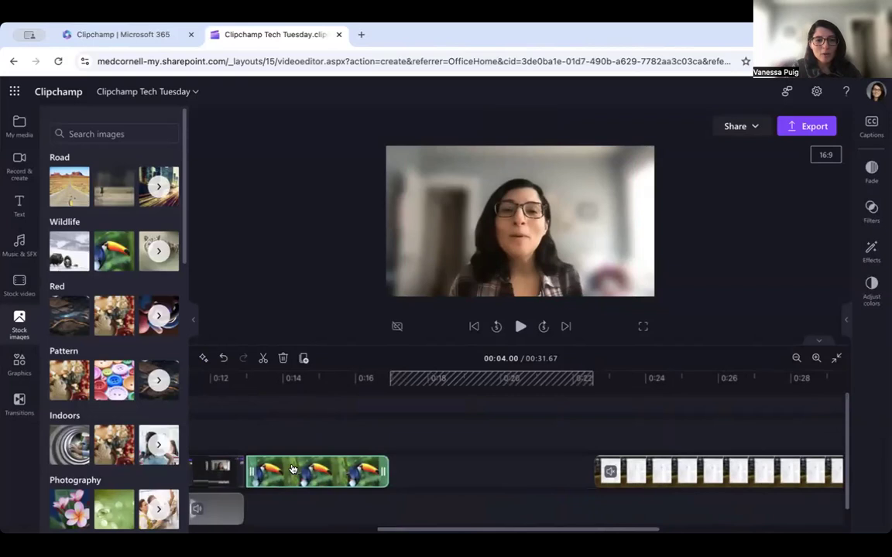
Preview the toucan image at the start of its clip and adjust the clip's duration to about 4.3 seconds
{"action": "scroll", "coordinate": [291, 465], "scroll_direction": "left", "scroll_amount": 5}
{"action": "left_click_drag", "start_coordinate": [293, 374], "coordinate": [643, 377]}
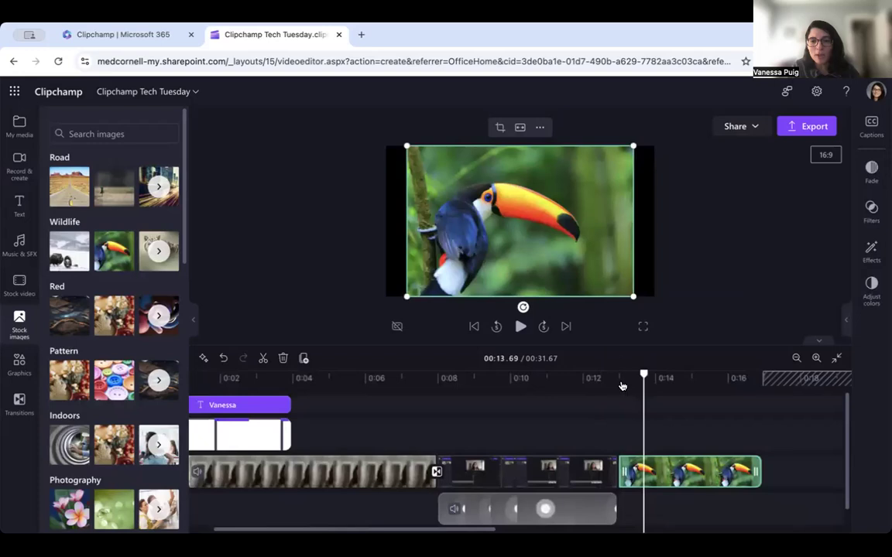
{"action": "left_click_drag", "start_coordinate": [643, 376], "coordinate": [620, 374]}
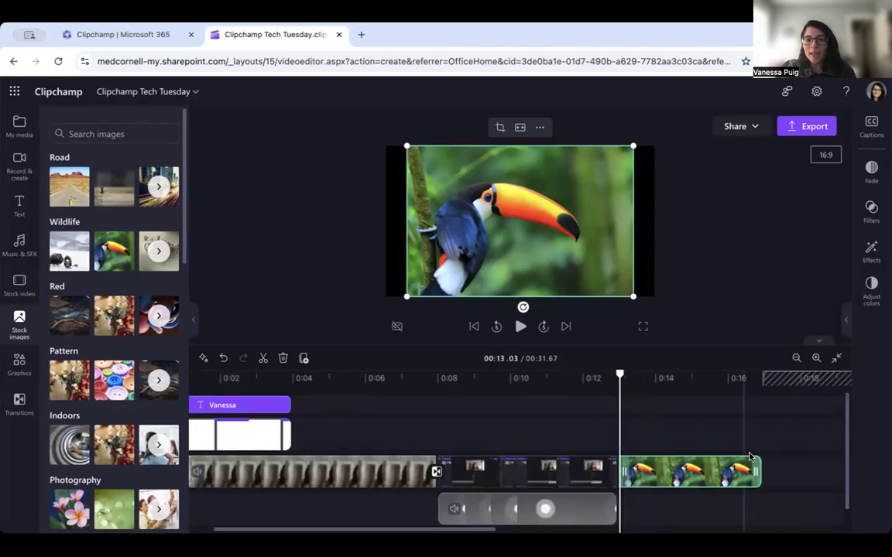
{"action": "left_click_drag", "start_coordinate": [757, 471], "coordinate": [824, 464]}
{"action": "scroll", "coordinate": [824, 467], "scroll_direction": "right", "scroll_amount": 1}
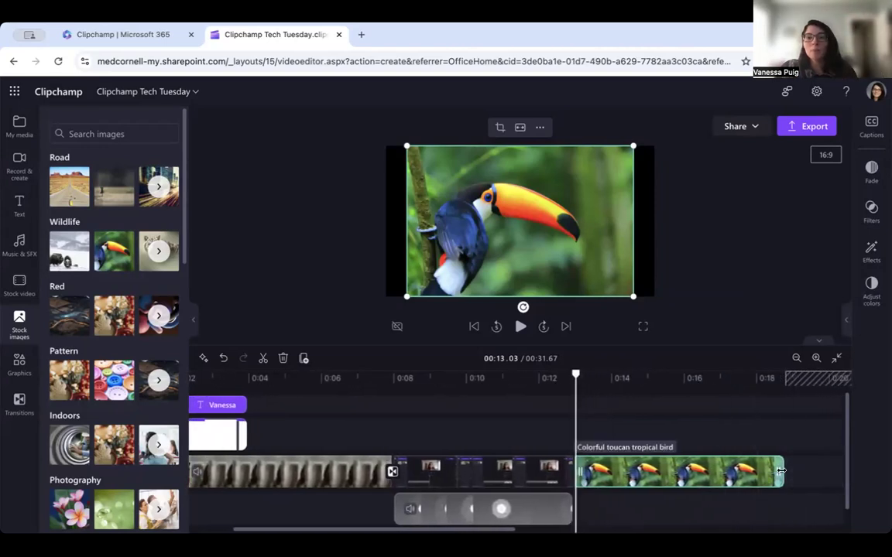
{"action": "left_click_drag", "start_coordinate": [781, 476], "coordinate": [723, 471]}
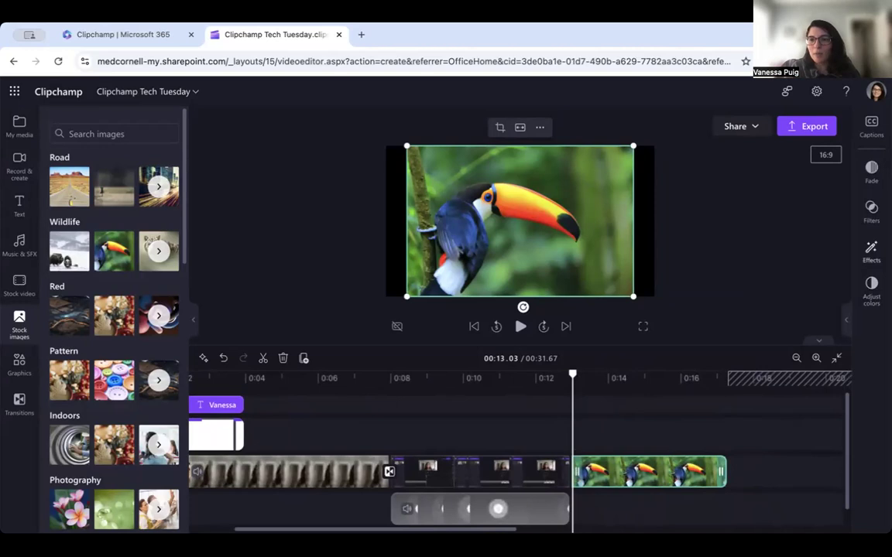
Apply the Slow zoom random effect to the toucan image
{"action": "left_click", "coordinate": [871, 252]}
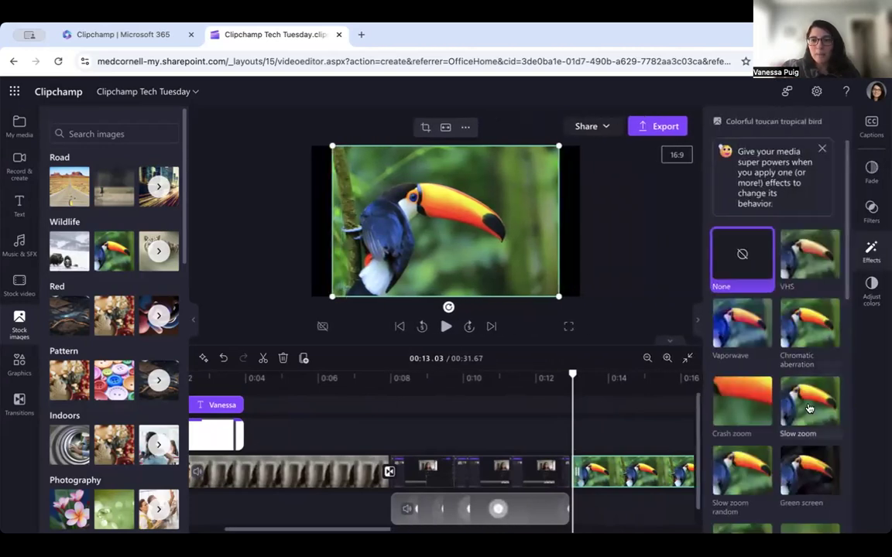
{"action": "scroll", "coordinate": [808, 408], "scroll_direction": "down", "scroll_amount": 4}
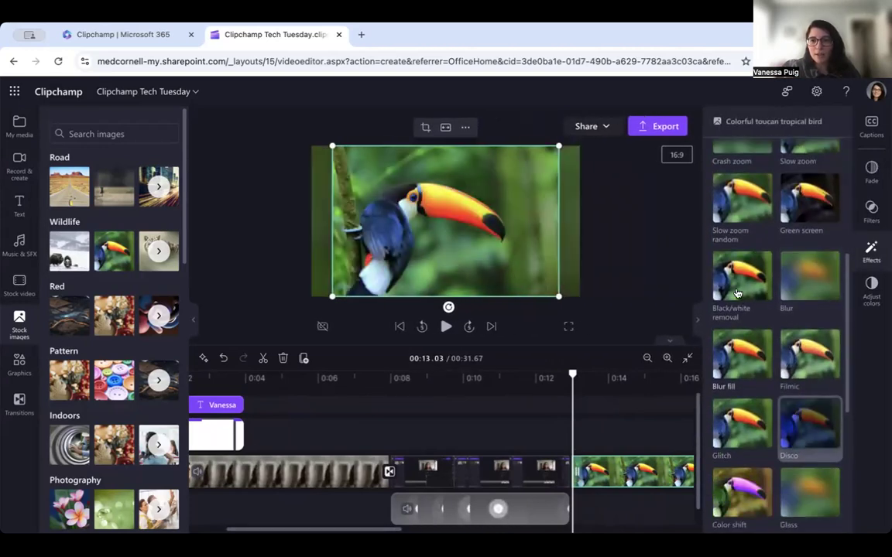
{"action": "left_click", "coordinate": [734, 207]}
{"action": "left_click", "coordinate": [734, 207]}
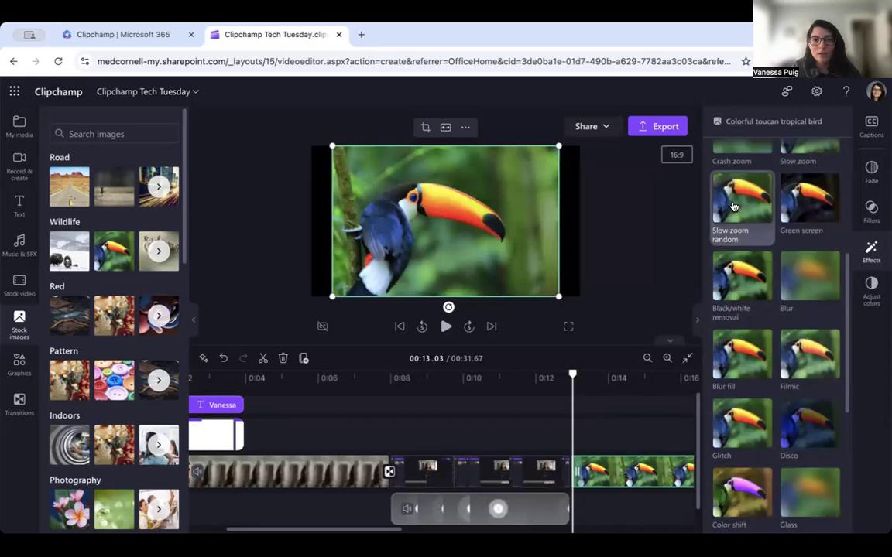
{"action": "left_click", "coordinate": [734, 207]}
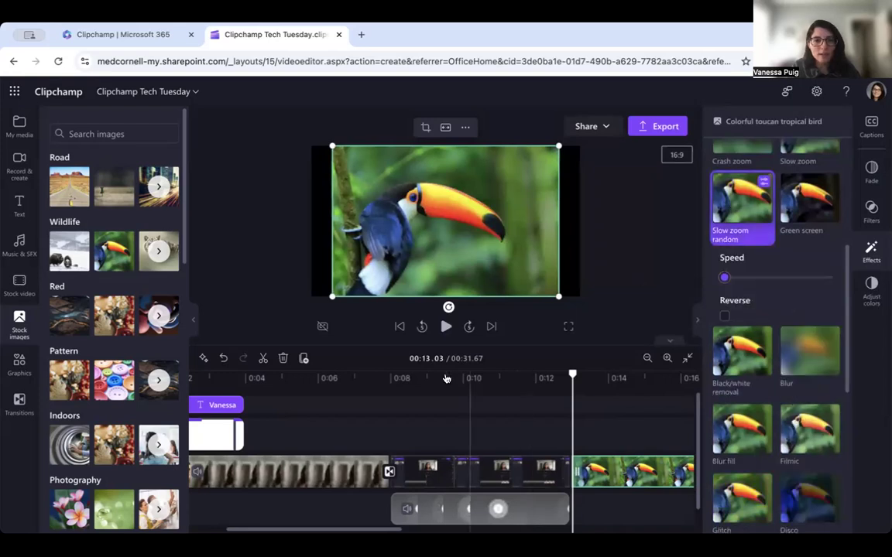
Play the video from the toucan image to preview the effect, and look back over the timeline to its beginning
{"action": "left_click", "coordinate": [445, 327]}
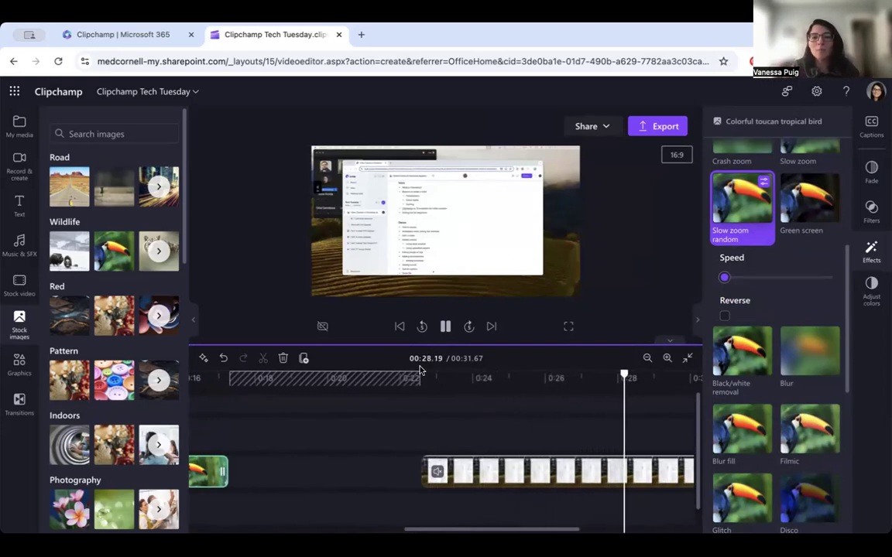
{"action": "left_click", "coordinate": [445, 326]}
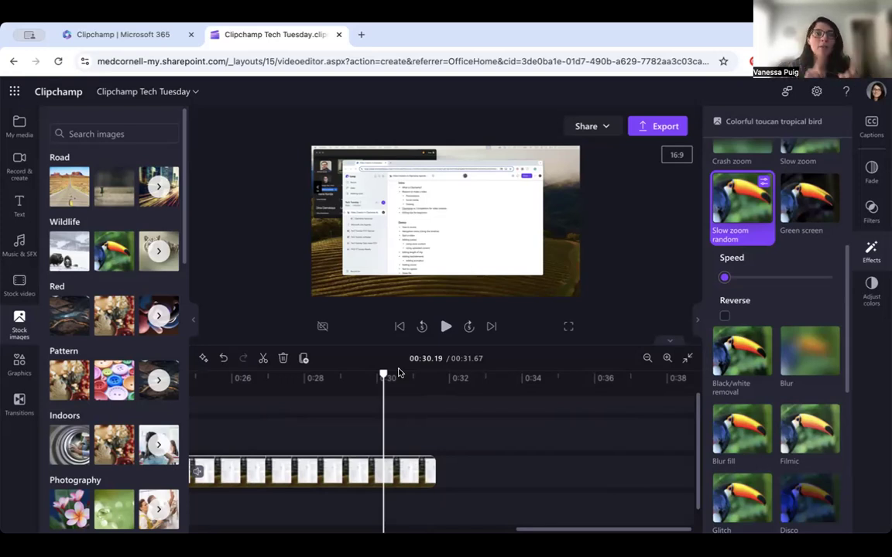
{"action": "left_click", "coordinate": [445, 178]}
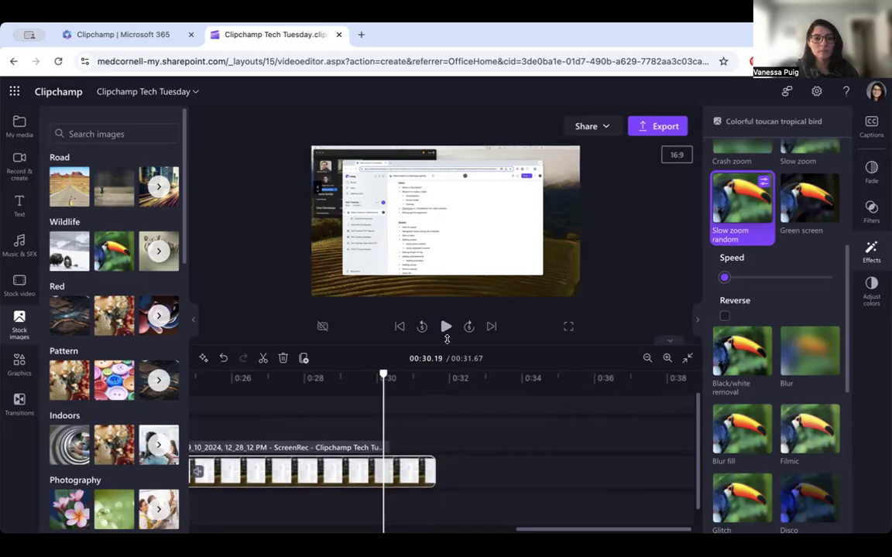
{"action": "left_click_drag", "start_coordinate": [384, 375], "coordinate": [244, 376]}
{"action": "scroll", "coordinate": [338, 458], "scroll_direction": "left", "scroll_amount": 4}
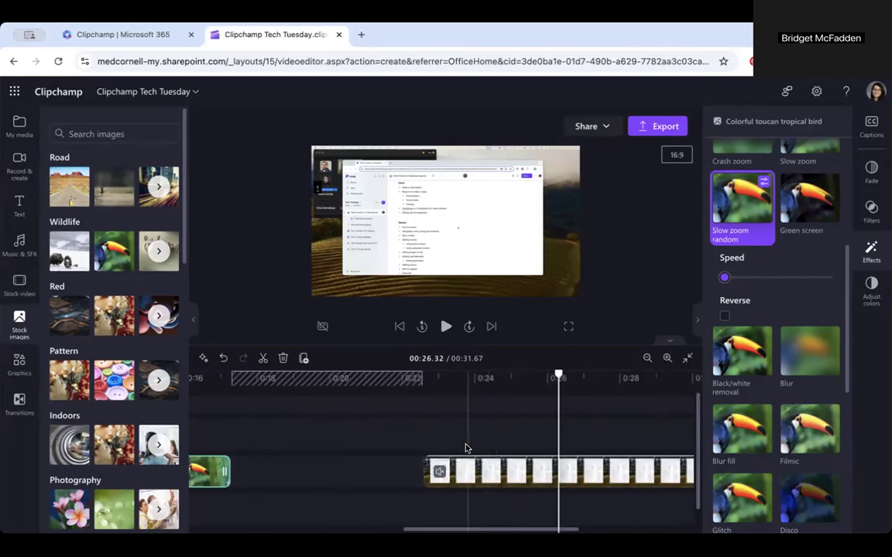
{"action": "scroll", "coordinate": [337, 468], "scroll_direction": "left", "scroll_amount": 5}
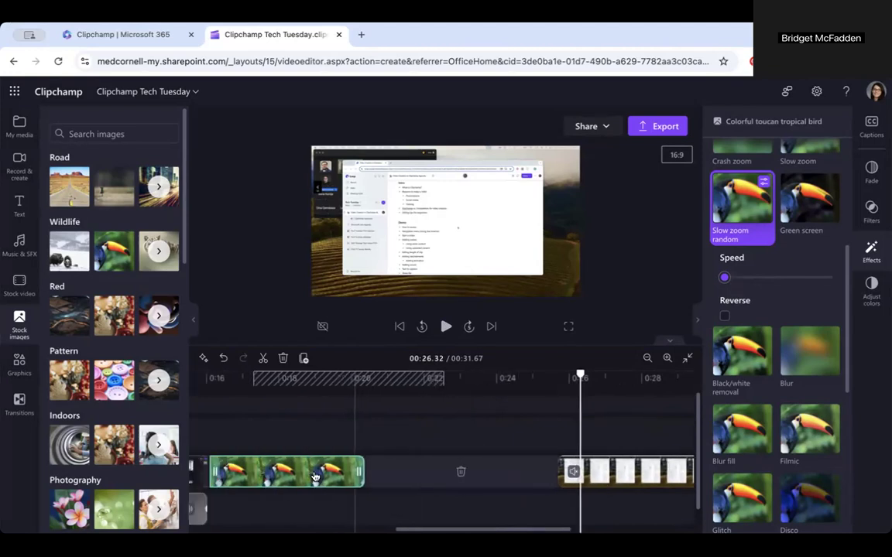
{"action": "scroll", "coordinate": [315, 476], "scroll_direction": "left", "scroll_amount": 3}
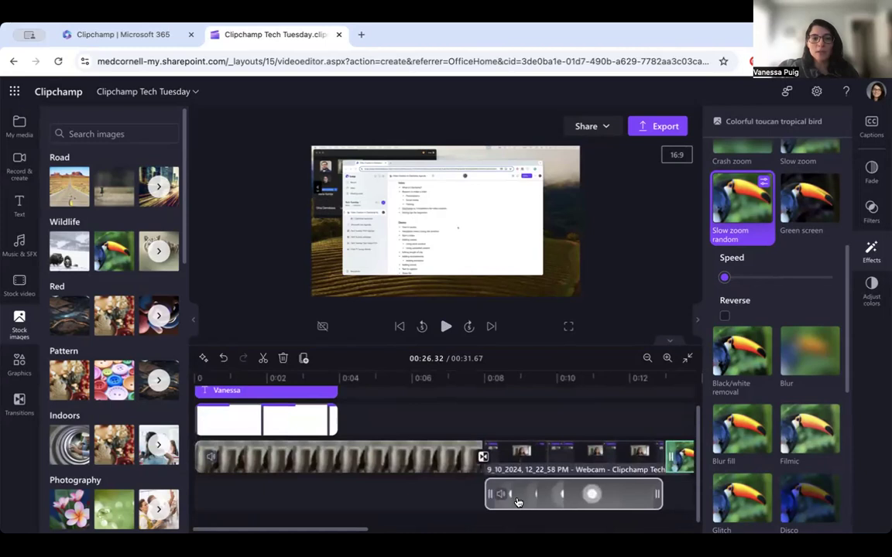
Listen to the Edm track "Not guilty" in the stock music library and add it to the timeline
{"action": "left_click", "coordinate": [23, 251]}
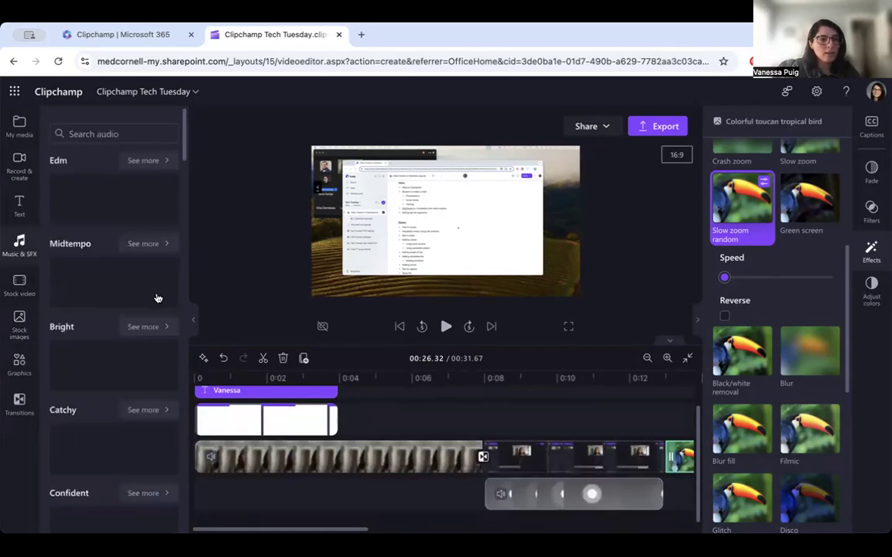
{"action": "mouse_move", "coordinate": [65, 219]}
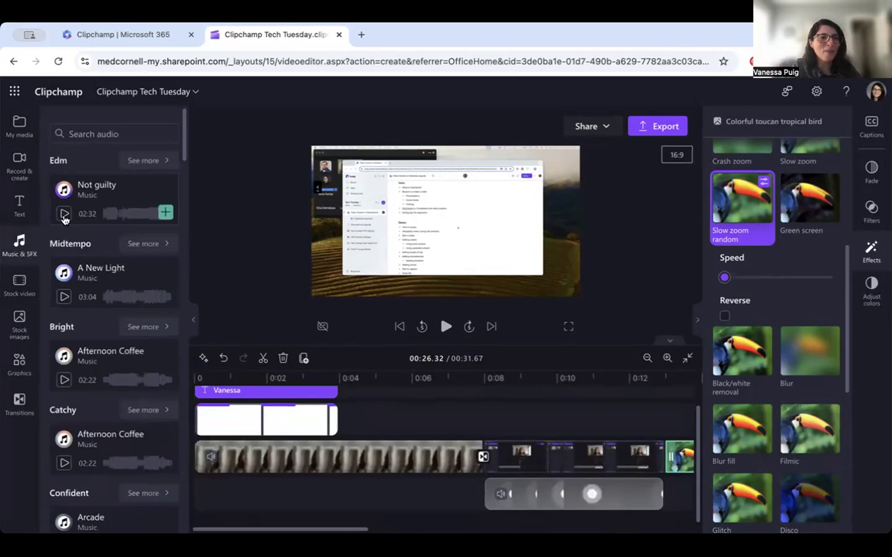
{"action": "left_click", "coordinate": [64, 214]}
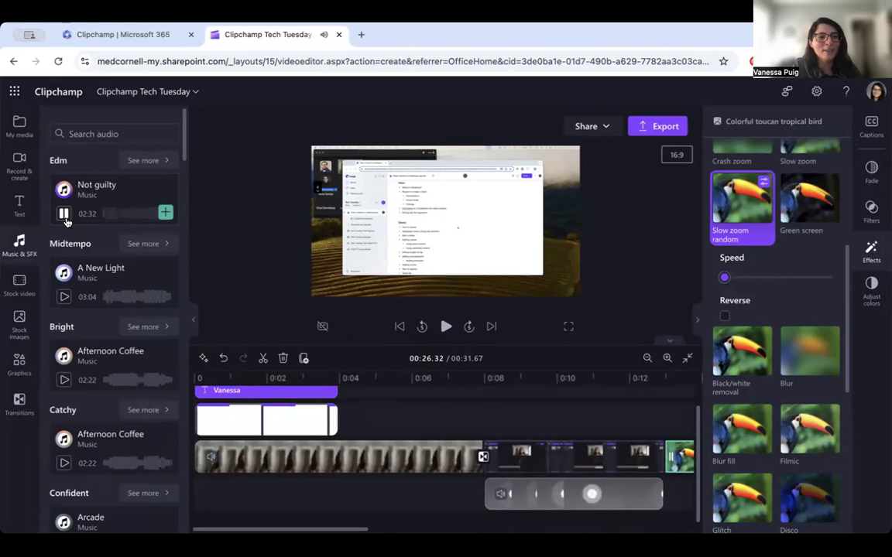
{"action": "left_click", "coordinate": [65, 217]}
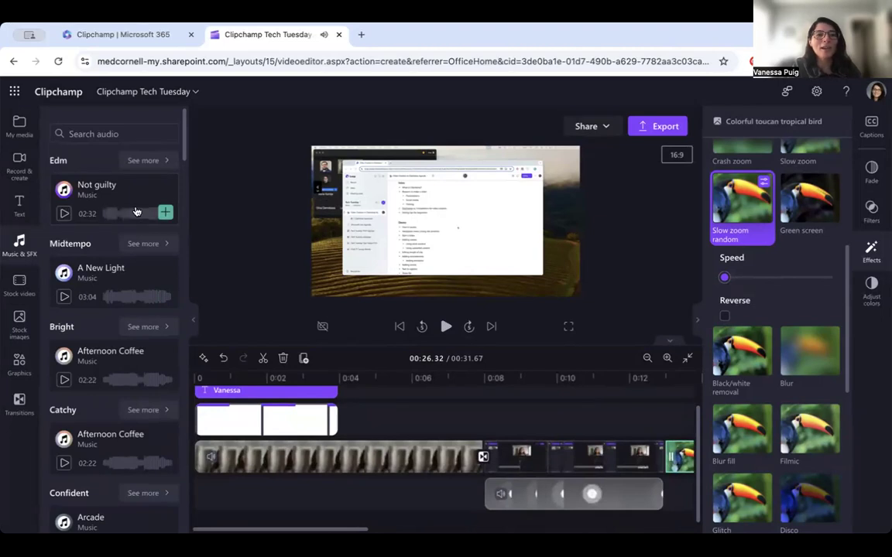
{"action": "left_click", "coordinate": [166, 214]}
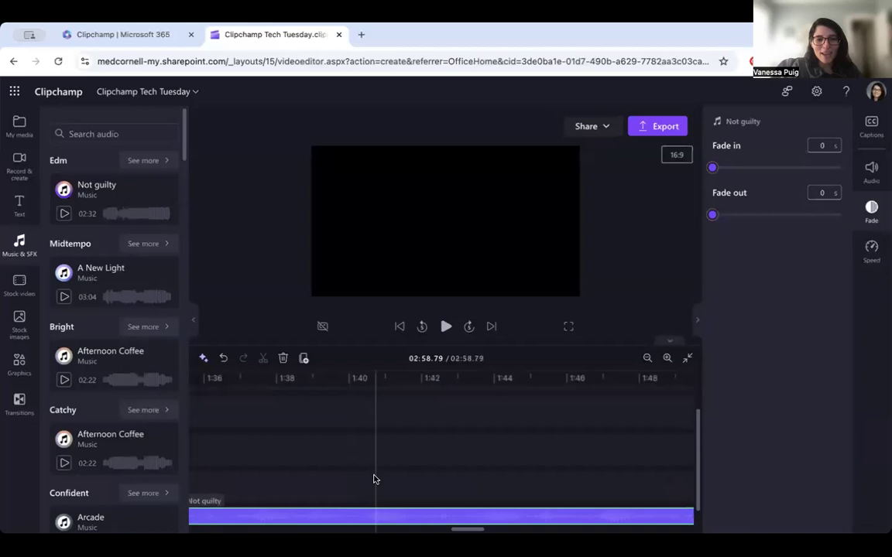
Move the "Not guilty" music track so that it starts at the beginning of the timeline
{"action": "scroll", "coordinate": [314, 457], "scroll_direction": "left", "scroll_amount": 5}
{"action": "scroll", "coordinate": [315, 461], "scroll_direction": "left", "scroll_amount": 15}
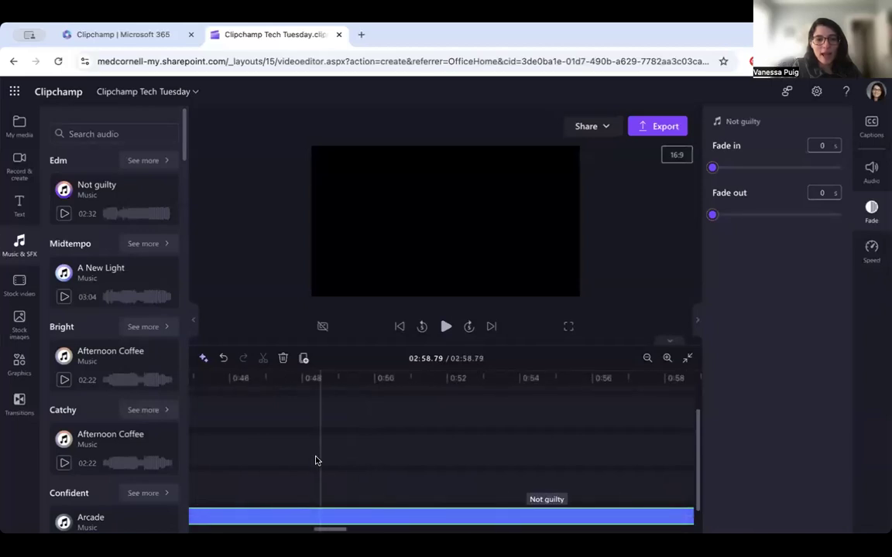
{"action": "scroll", "coordinate": [315, 461], "scroll_direction": "right", "scroll_amount": 3}
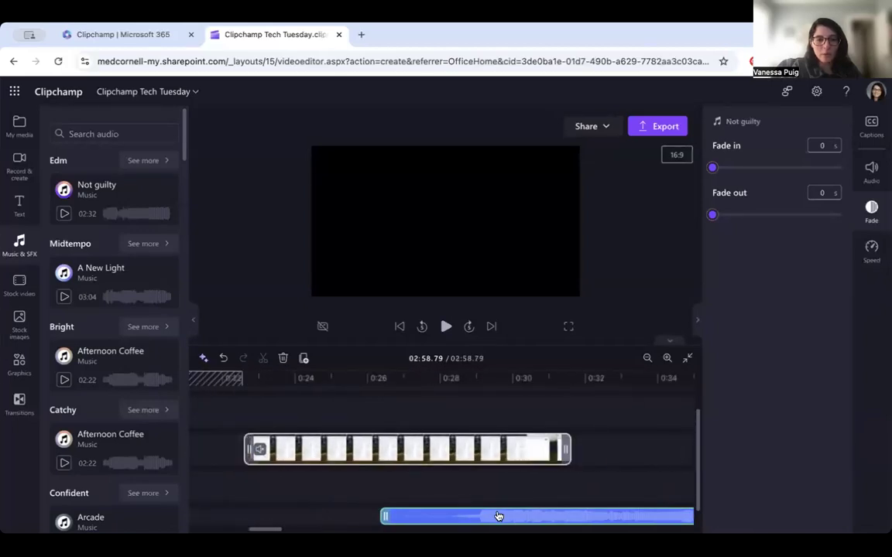
{"action": "left_click_drag", "start_coordinate": [320, 511], "coordinate": [234, 500]}
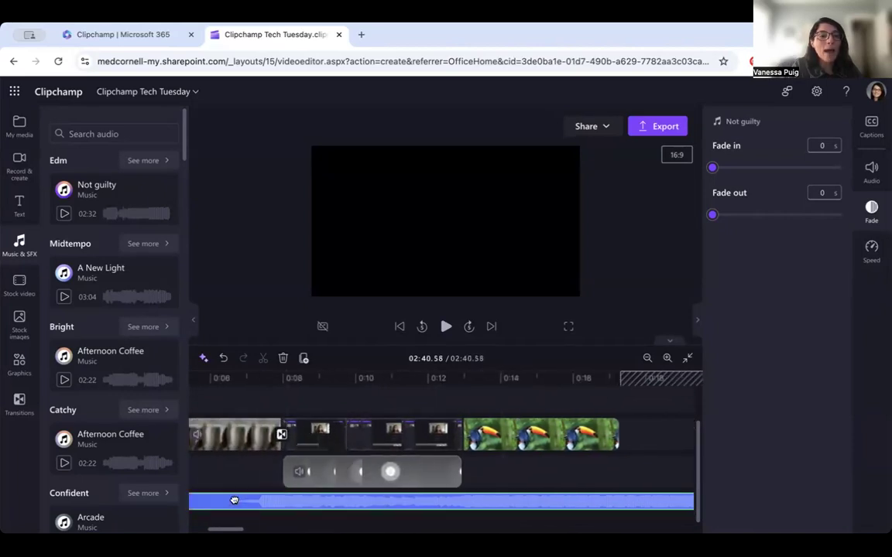
{"action": "scroll", "coordinate": [267, 479], "scroll_direction": "left", "scroll_amount": 3}
{"action": "left_click_drag", "start_coordinate": [434, 502], "coordinate": [277, 500]}
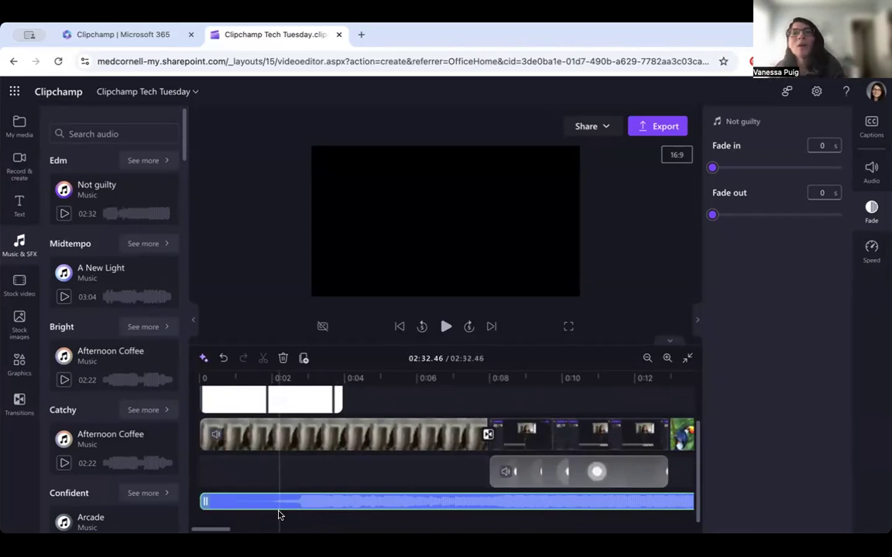
Check how far the "Not guilty" track extends past the video clips, and set its volume to 25%
{"action": "scroll", "coordinate": [432, 488], "scroll_direction": "right", "scroll_amount": 10}
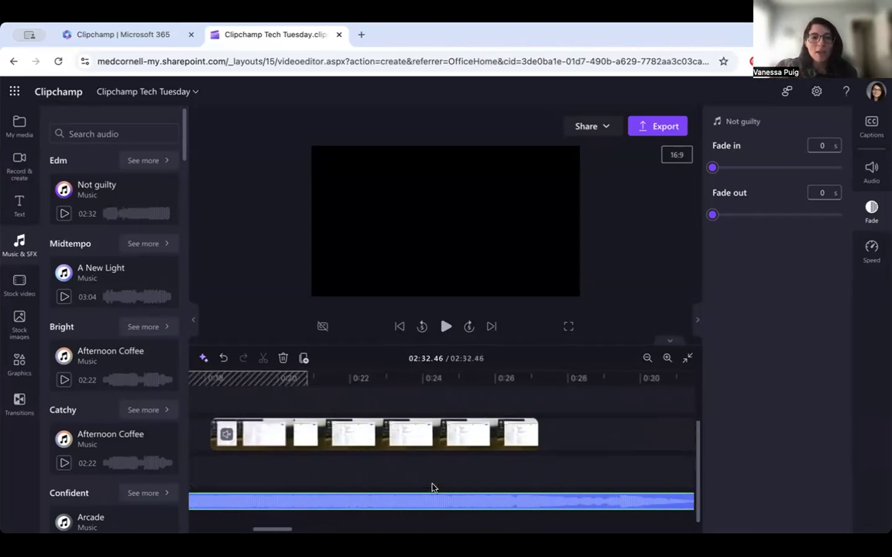
{"action": "scroll", "coordinate": [432, 488], "scroll_direction": "right", "scroll_amount": 8}
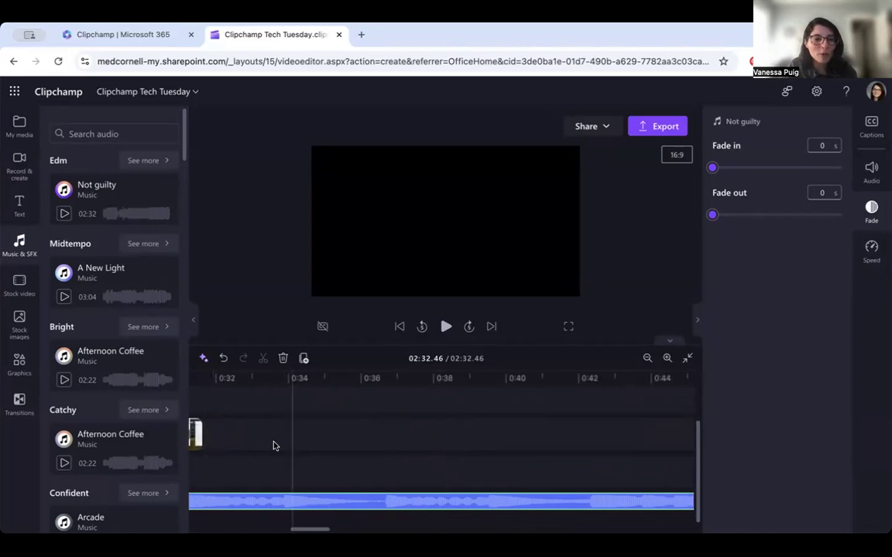
{"action": "scroll", "coordinate": [566, 507], "scroll_direction": "right", "scroll_amount": 4}
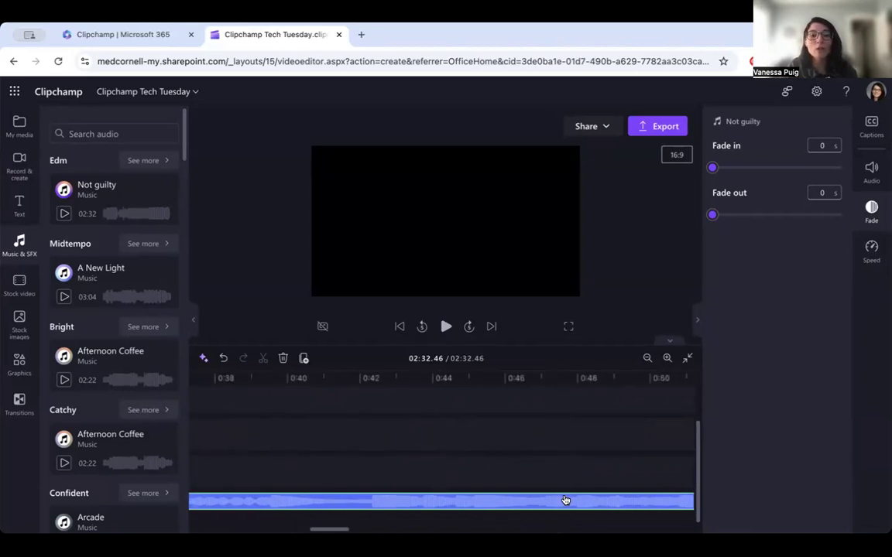
{"action": "scroll", "coordinate": [503, 504], "scroll_direction": "left", "scroll_amount": 20}
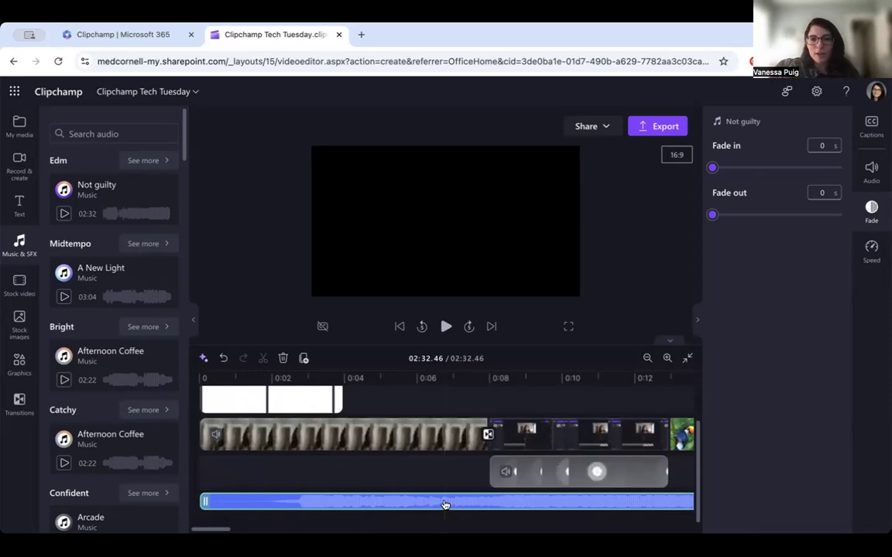
{"action": "left_click", "coordinate": [870, 172]}
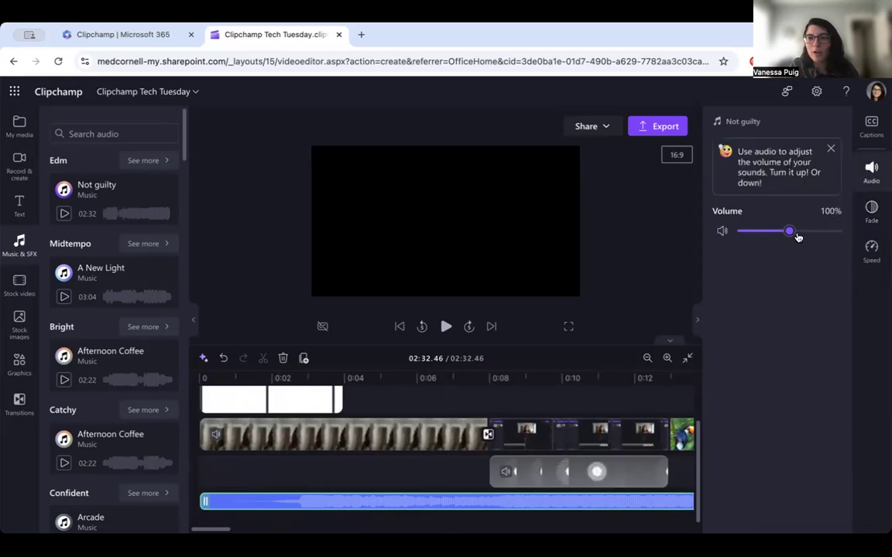
{"action": "left_click_drag", "start_coordinate": [788, 231], "coordinate": [753, 235]}
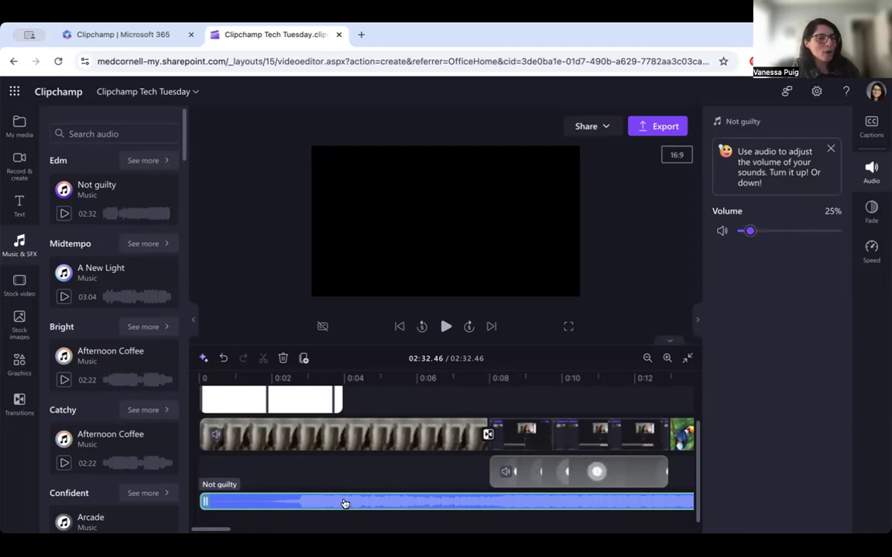
Browse the other music categories in the stock audio library
{"action": "scroll", "coordinate": [132, 278], "scroll_direction": "down", "scroll_amount": 1}
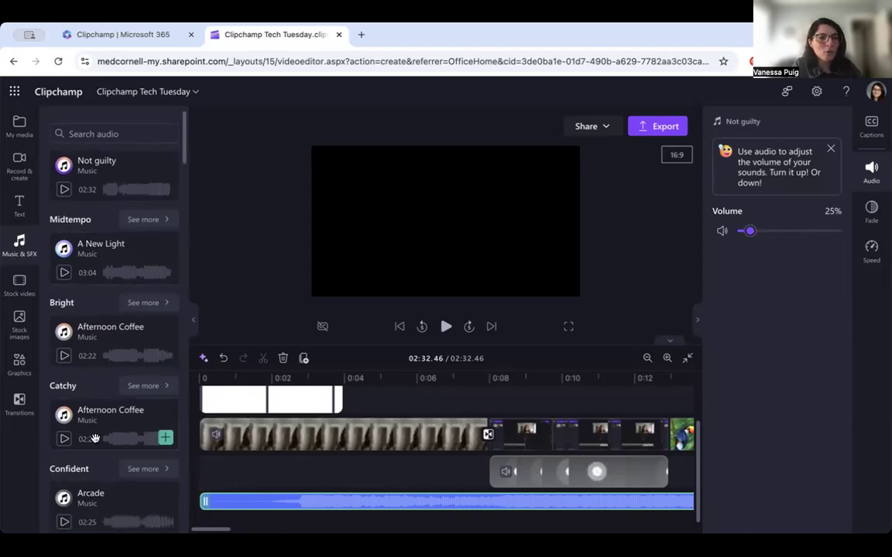
{"action": "scroll", "coordinate": [93, 436], "scroll_direction": "down", "scroll_amount": 10}
{"action": "scroll", "coordinate": [115, 230], "scroll_direction": "down", "scroll_amount": 10}
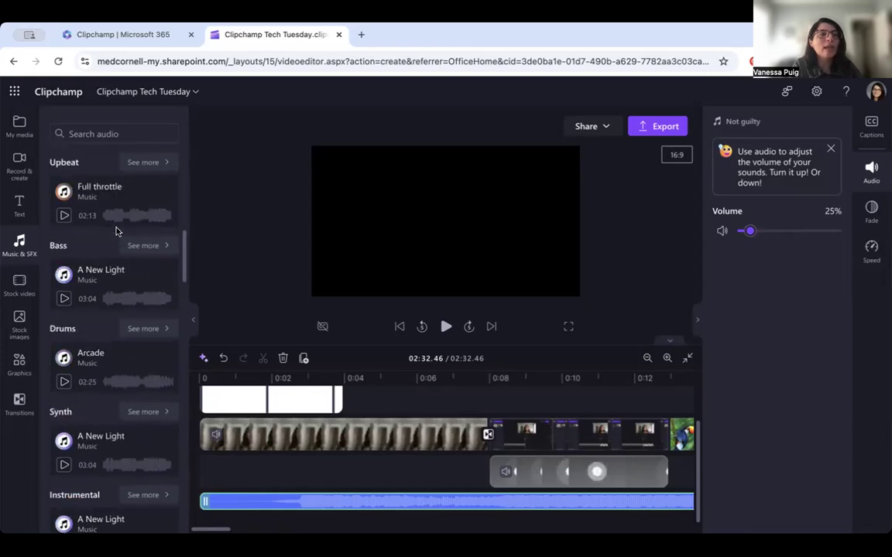
{"action": "scroll", "coordinate": [116, 231], "scroll_direction": "down", "scroll_amount": 5}
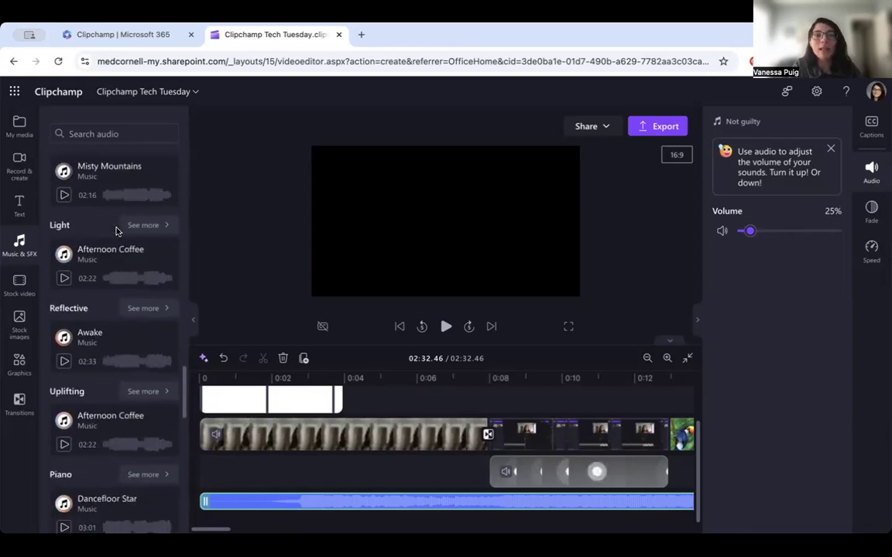